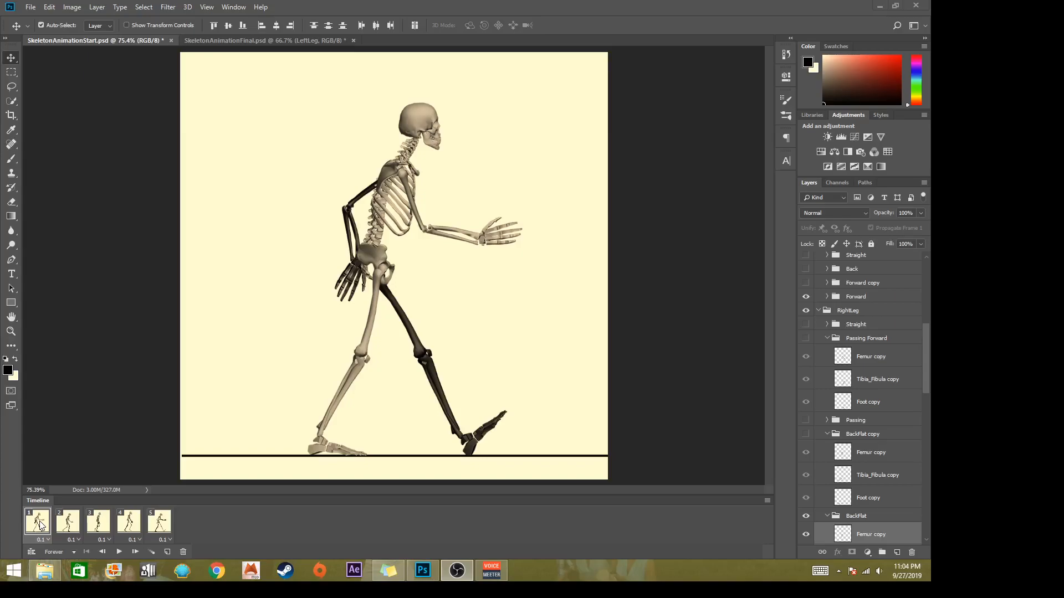
Duplicate the first animation frame and move the copy to the end of the frame sequence
click(73, 526)
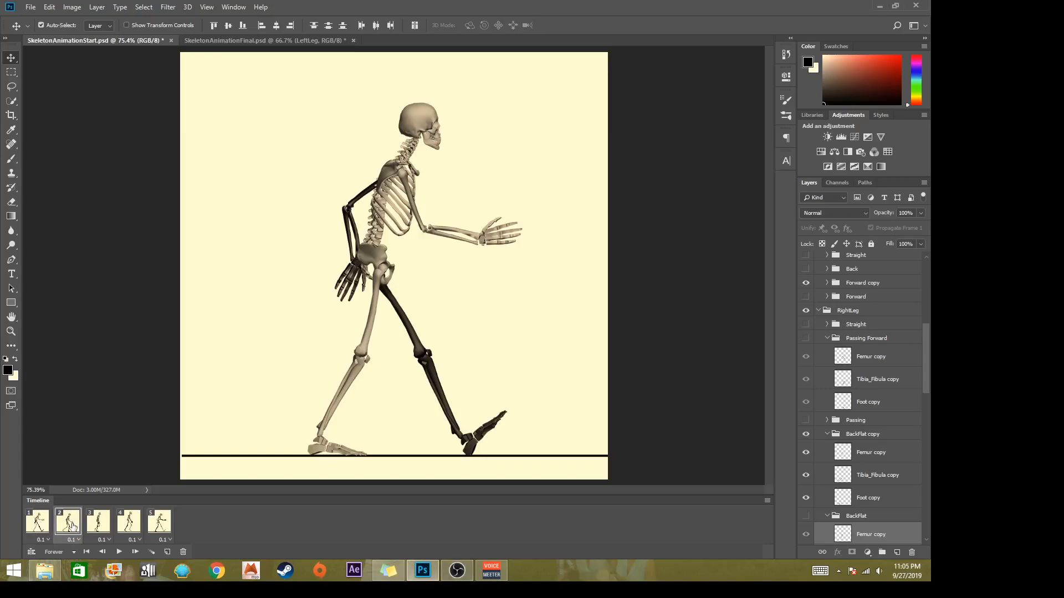
click(104, 525)
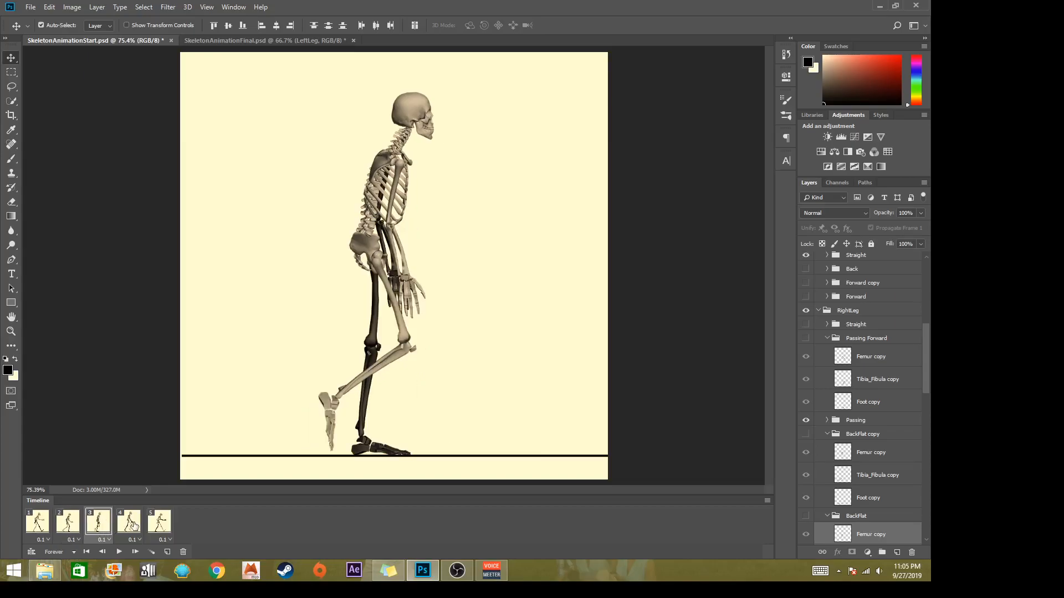
click(133, 525)
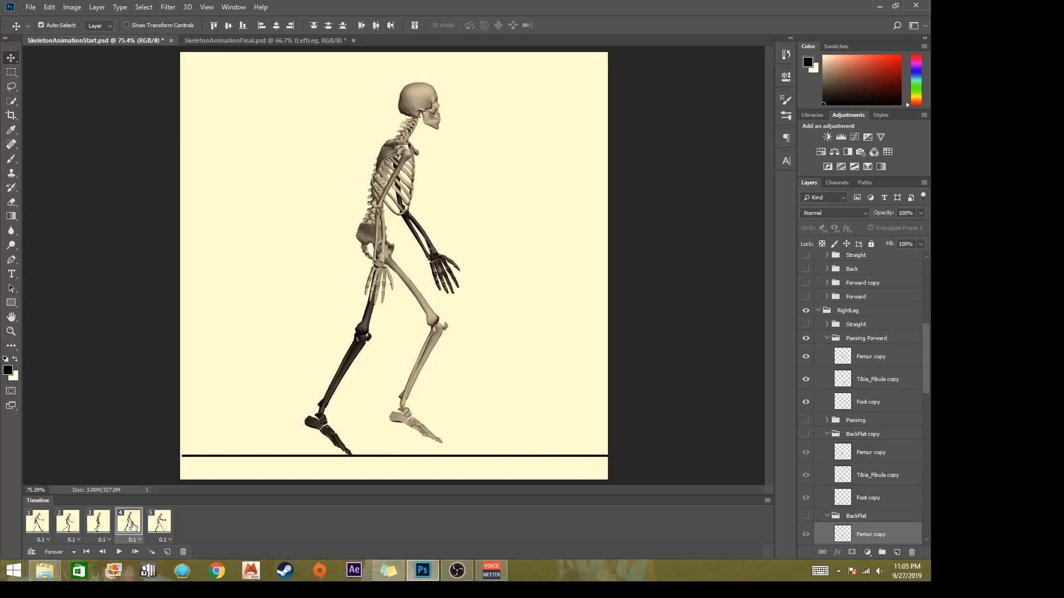
click(153, 525)
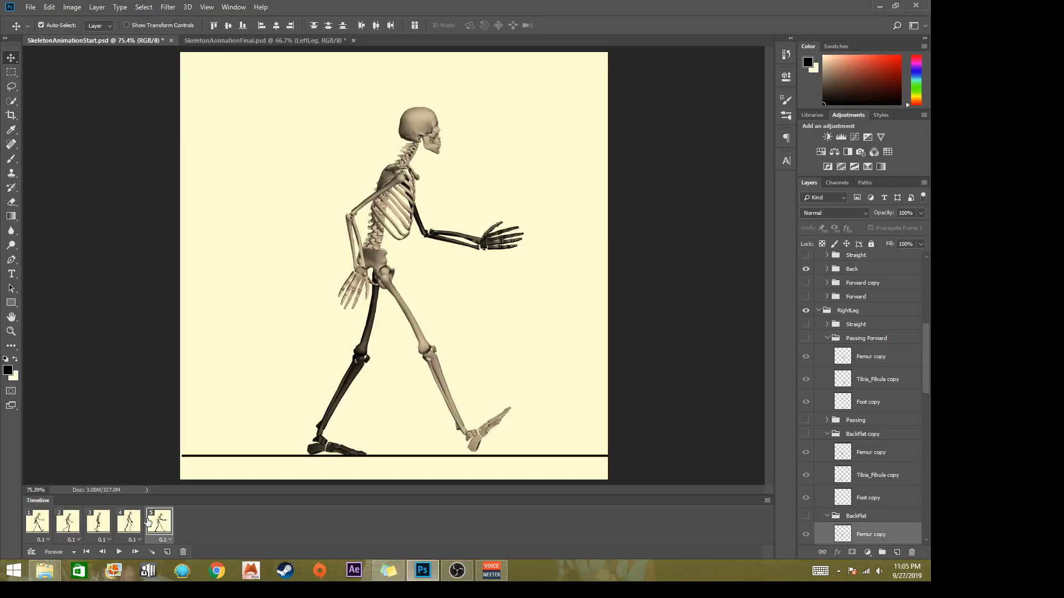
click(39, 522)
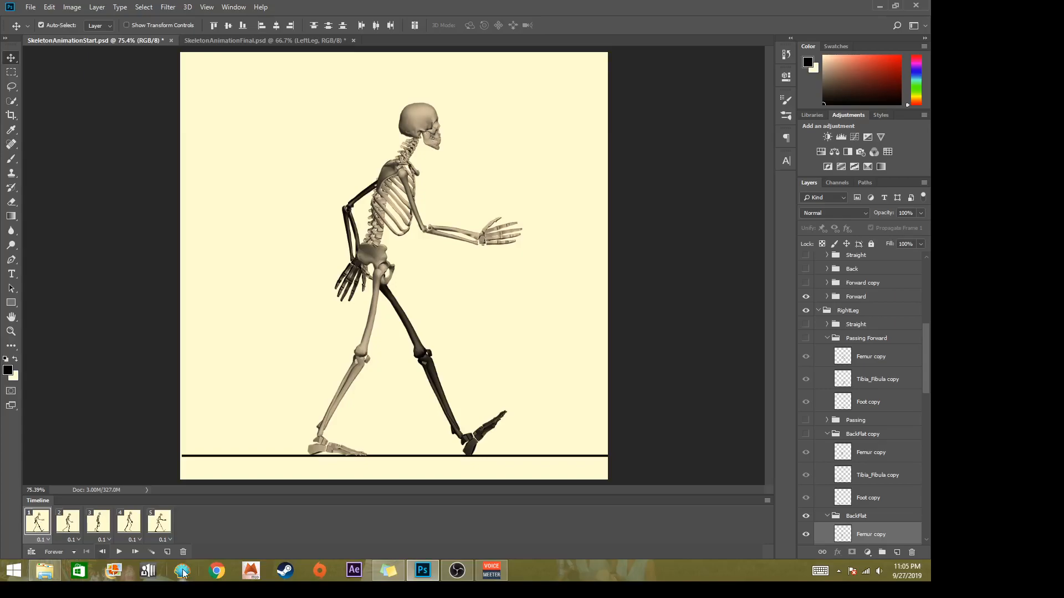
click(167, 552)
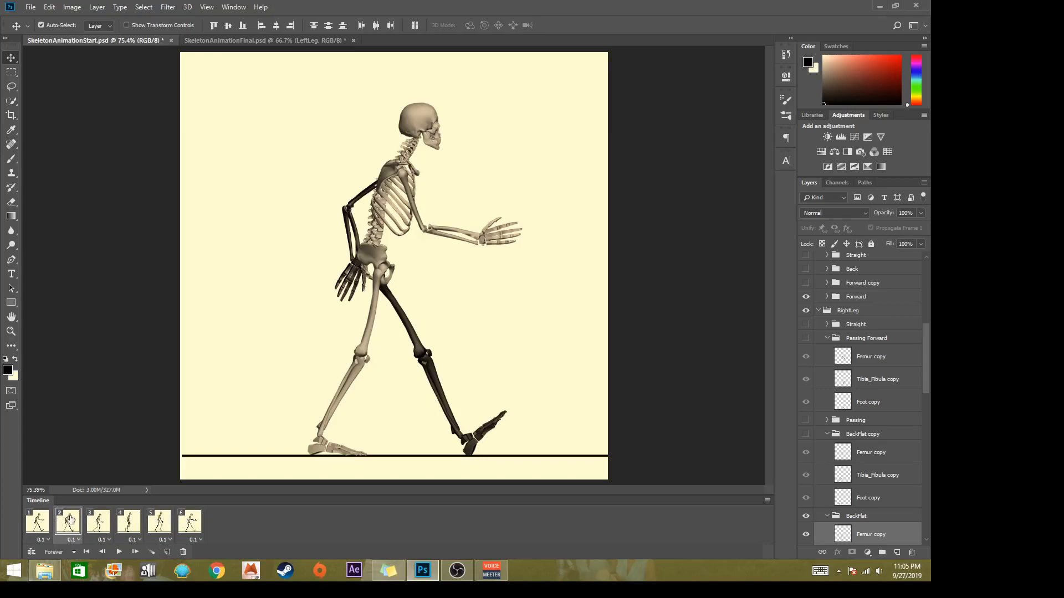
drag(70, 520, 232, 519)
Compare the poses in frames 1, 3, 5 and 6 to examine how the stride moves from one to the other
click(46, 527)
click(71, 523)
click(159, 521)
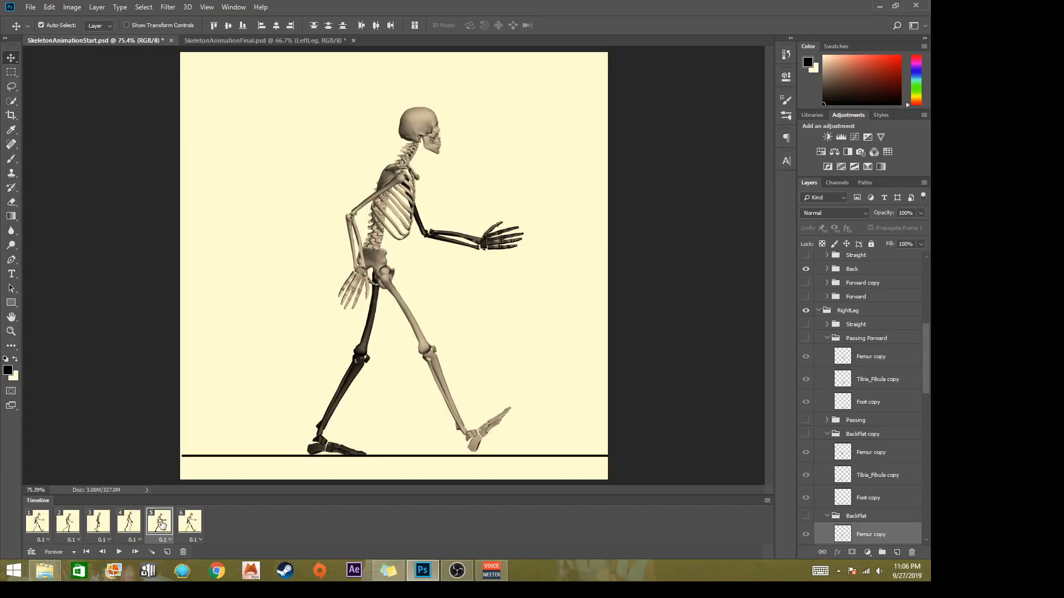
click(38, 527)
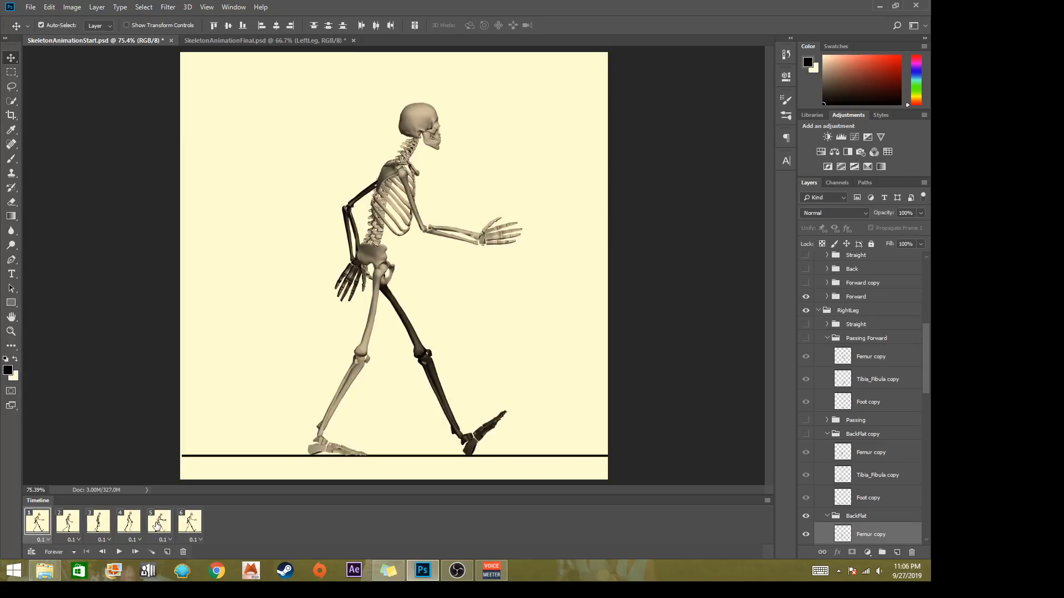
click(157, 527)
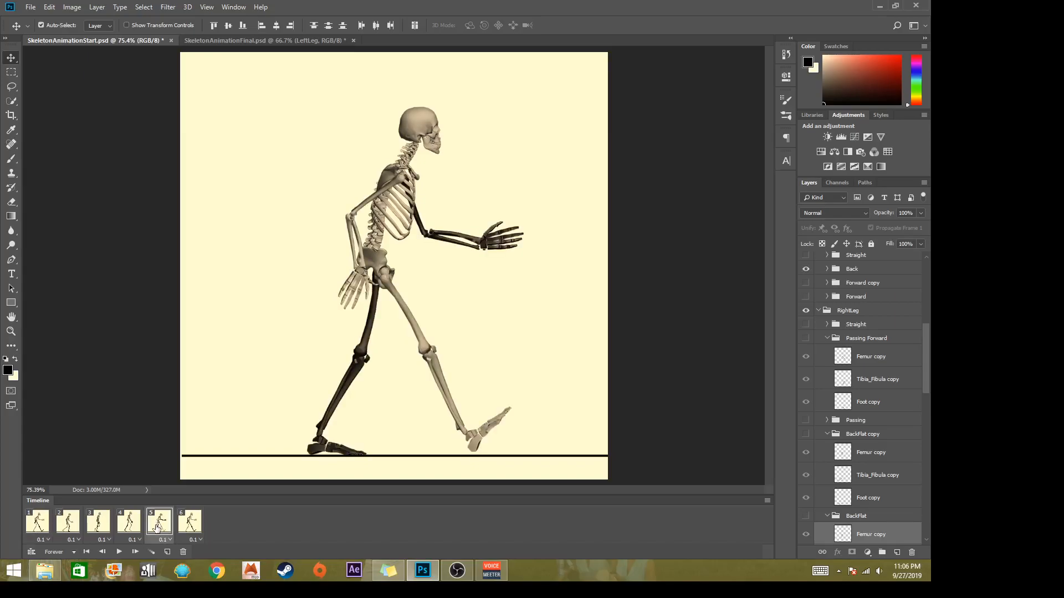
click(187, 523)
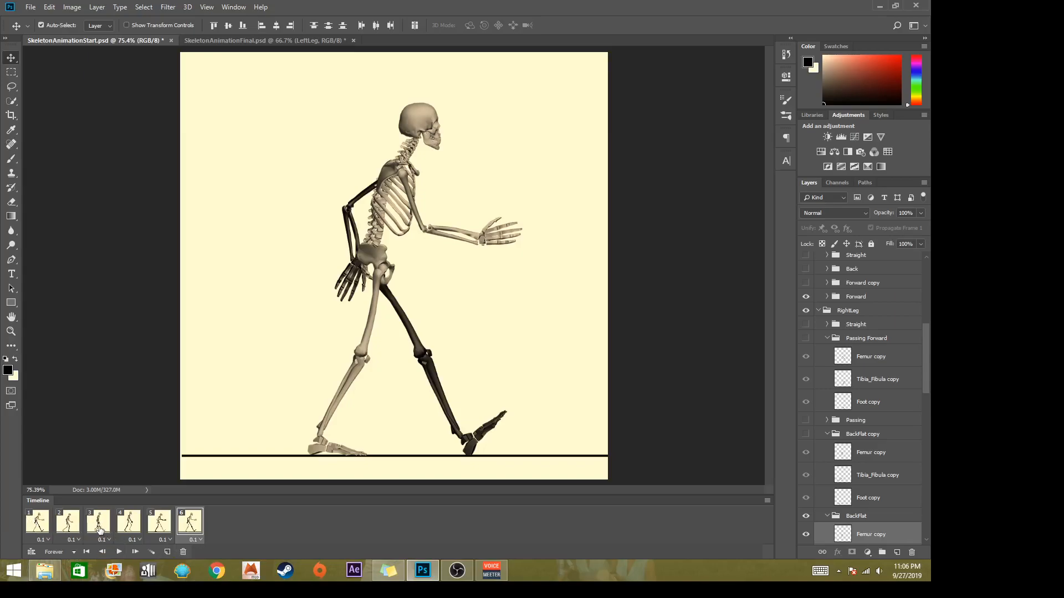
click(100, 531)
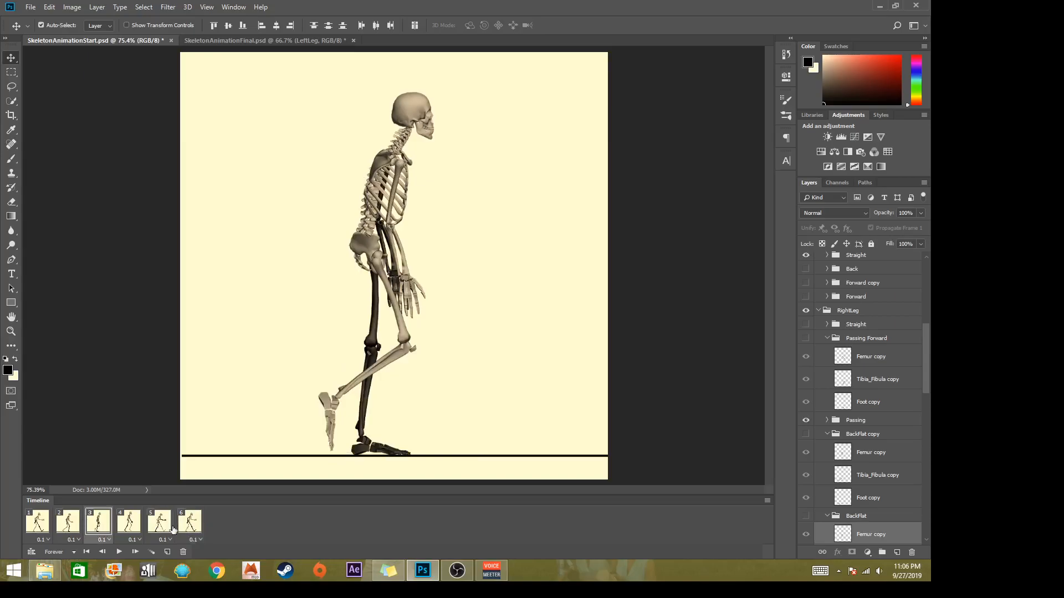
click(161, 531)
click(188, 531)
click(159, 531)
click(191, 531)
click(162, 531)
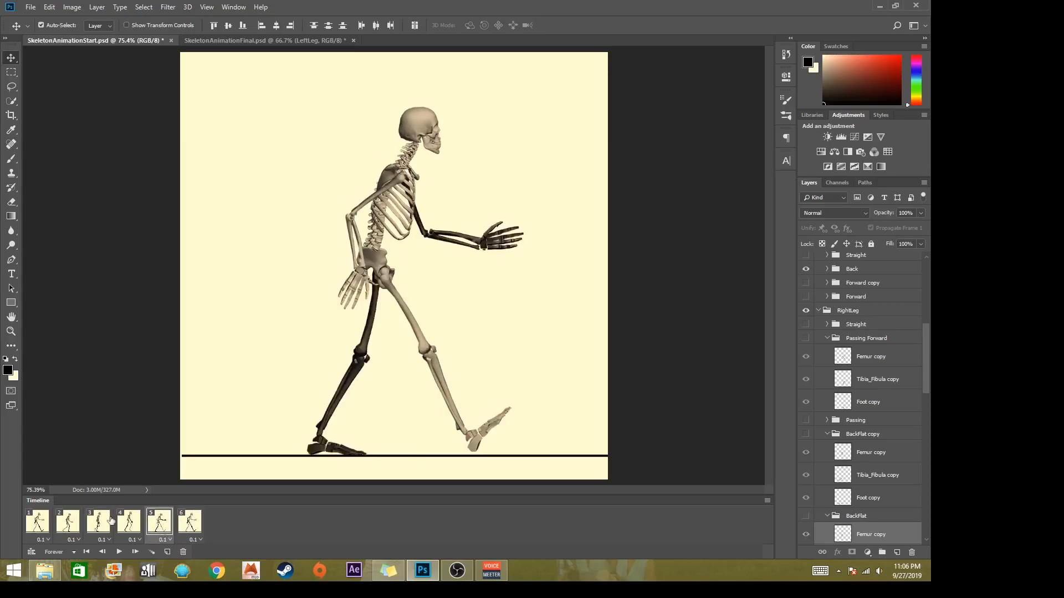
Duplicate frame 3, the passing pose, and place the copy as frame 6, directly after frame 5
click(99, 525)
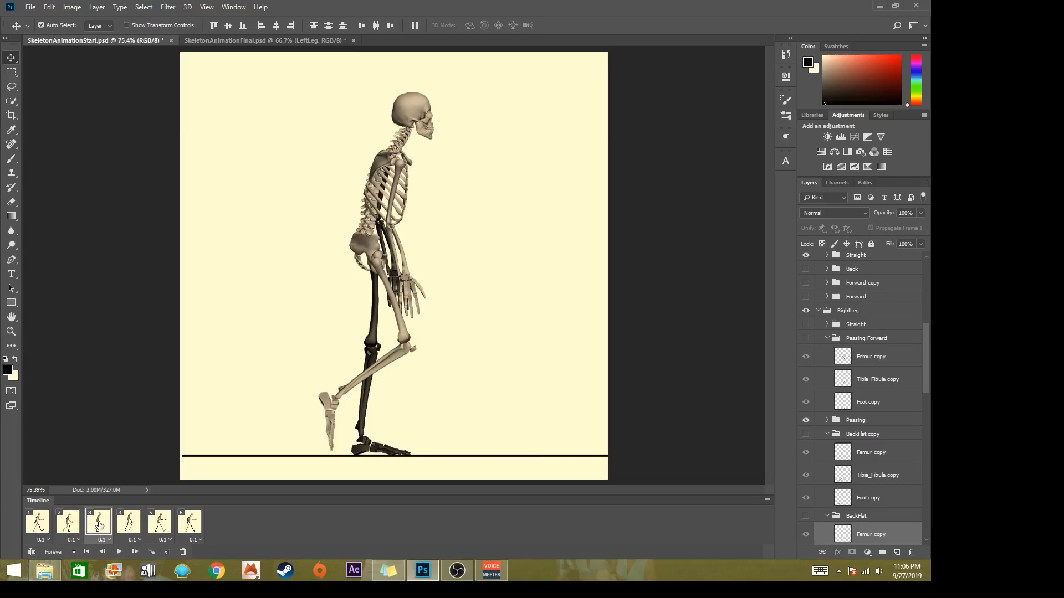
click(168, 553)
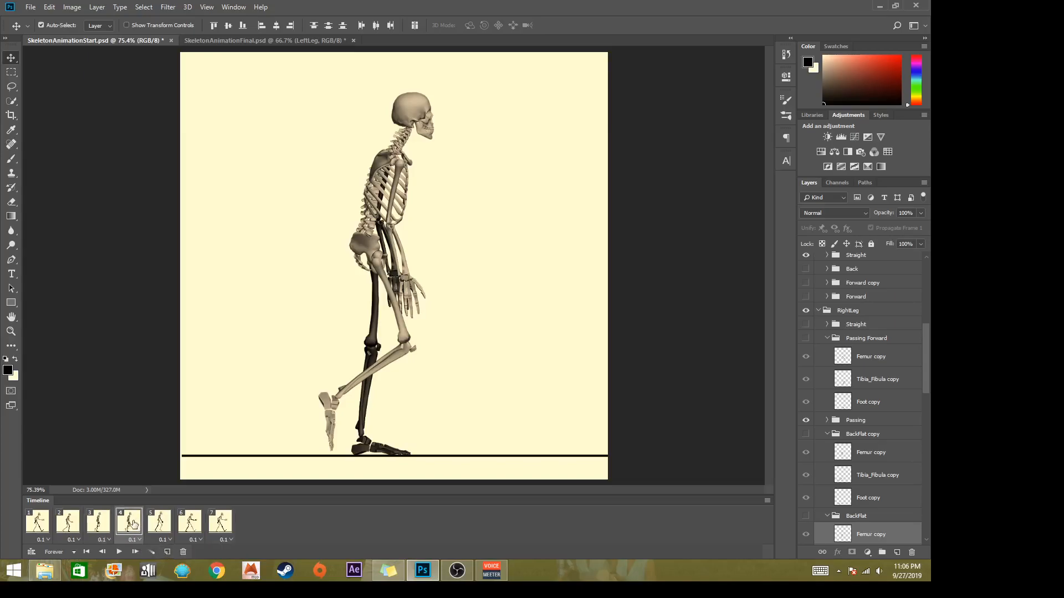
click(198, 525)
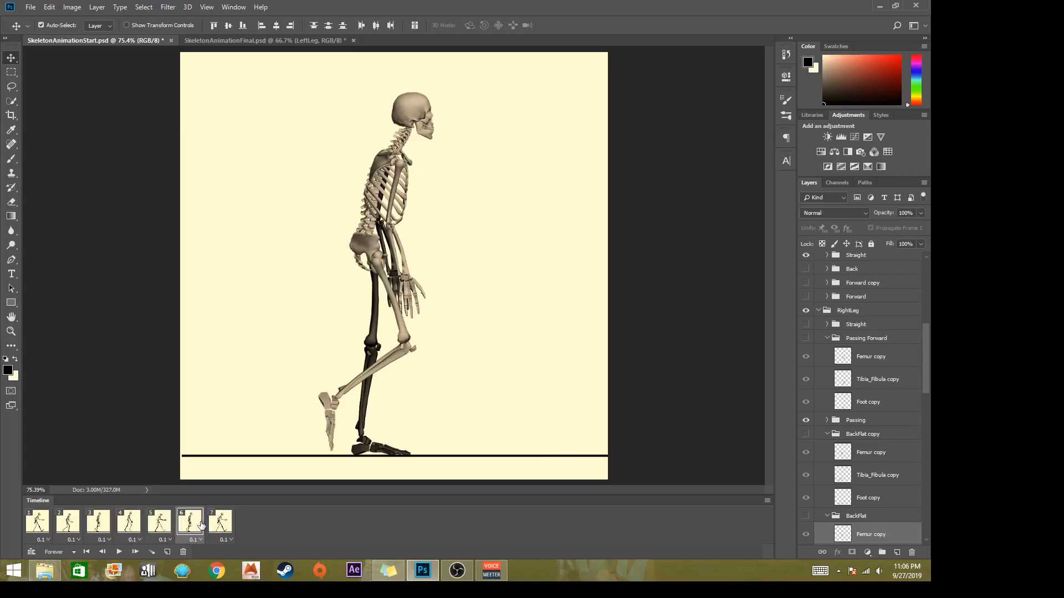
click(160, 523)
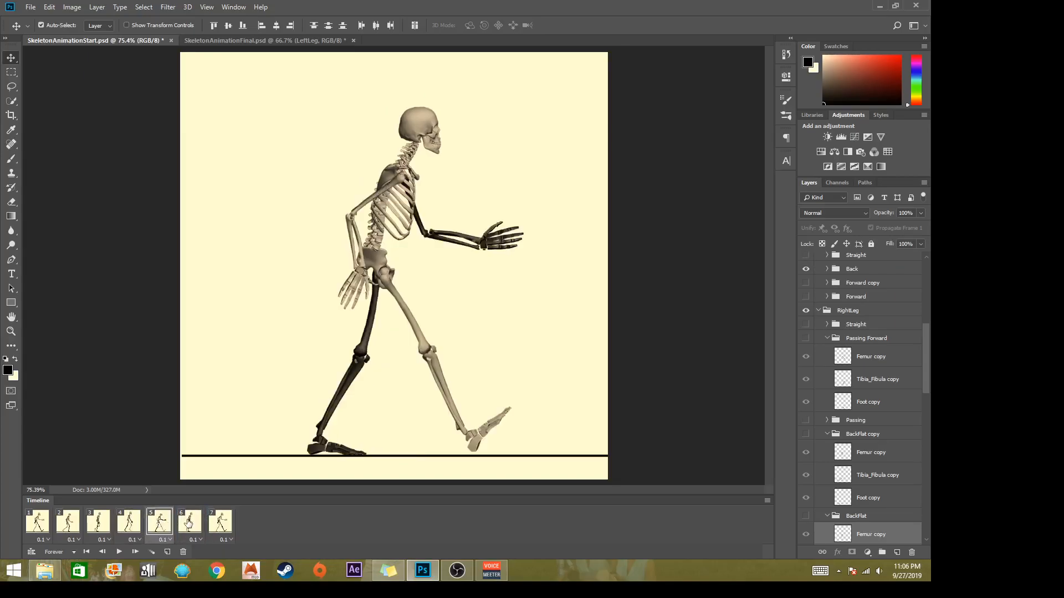
click(189, 523)
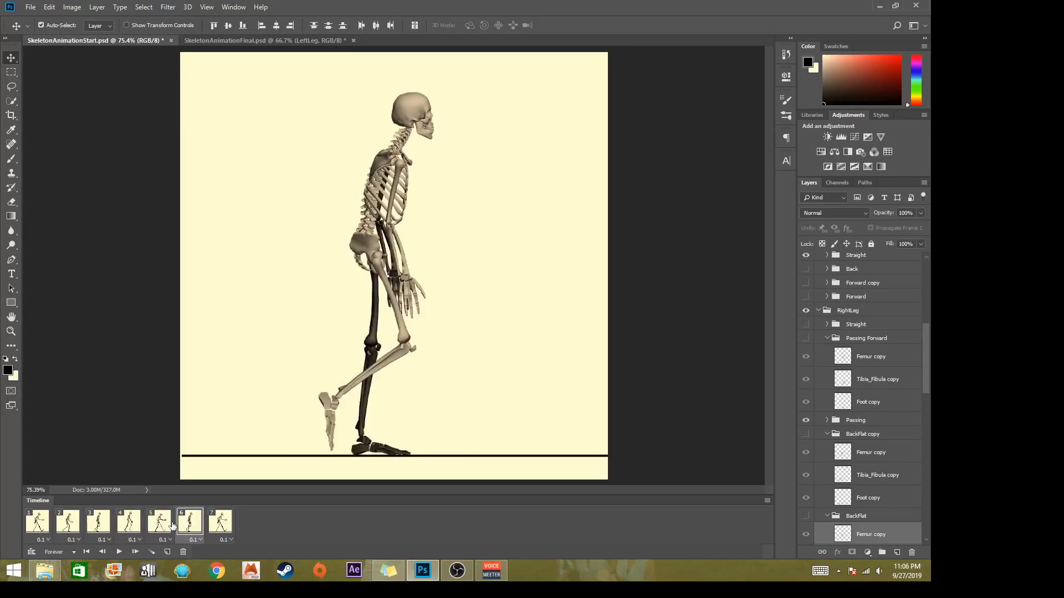
click(164, 525)
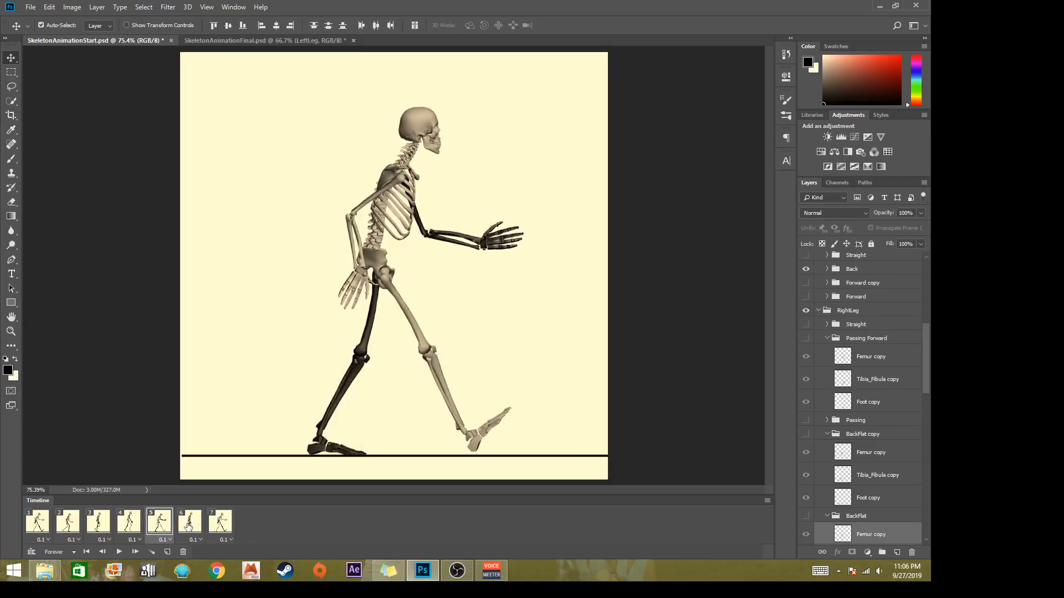
click(189, 524)
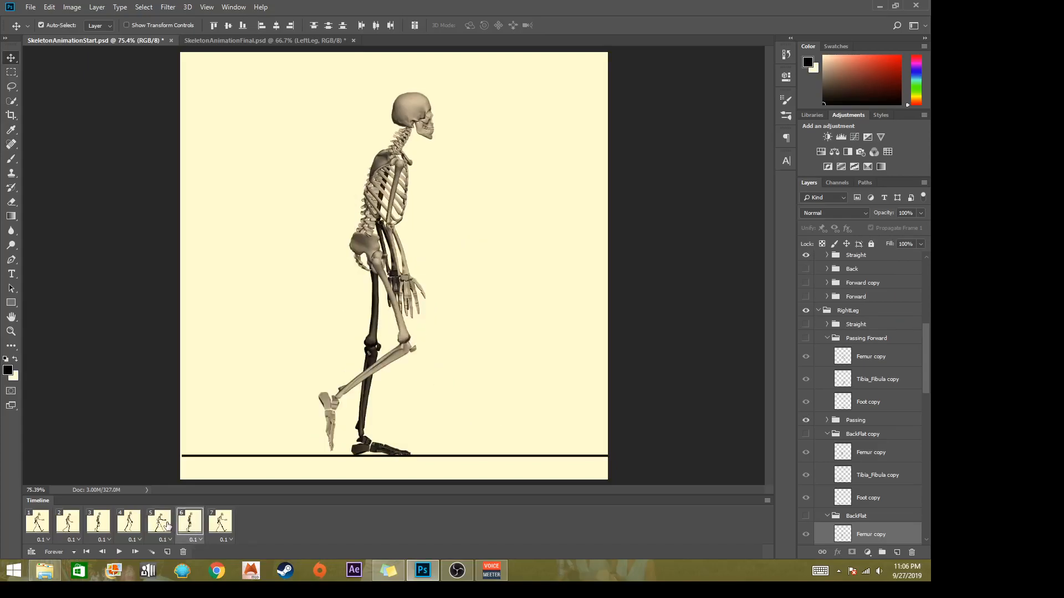
click(164, 525)
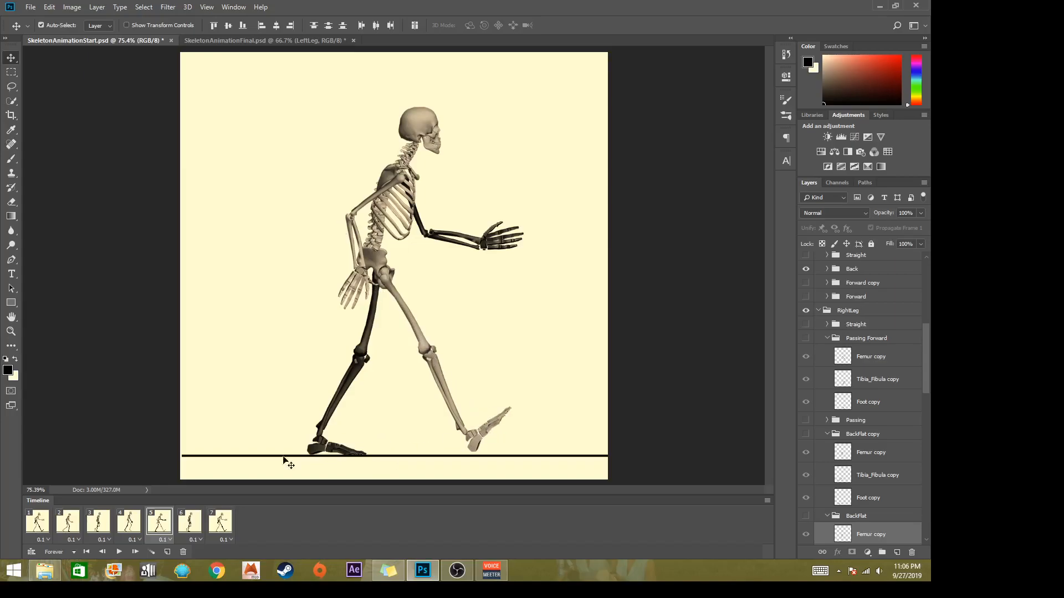
With frame 6 selected, collapse the BackFlat copy, BackFlat and Passing Forward groups inside RightLeg
click(193, 531)
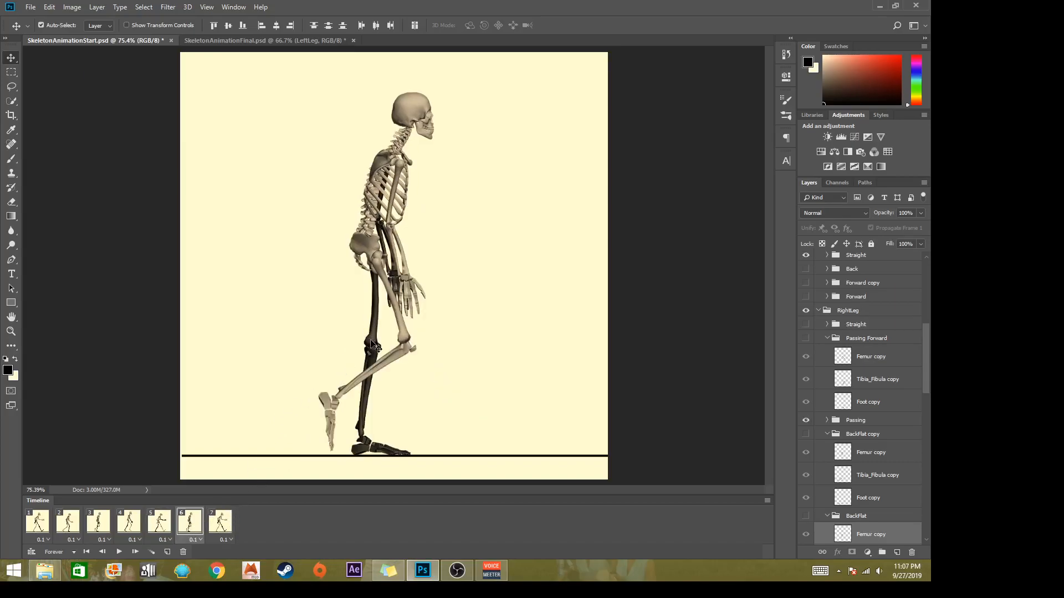
click(827, 435)
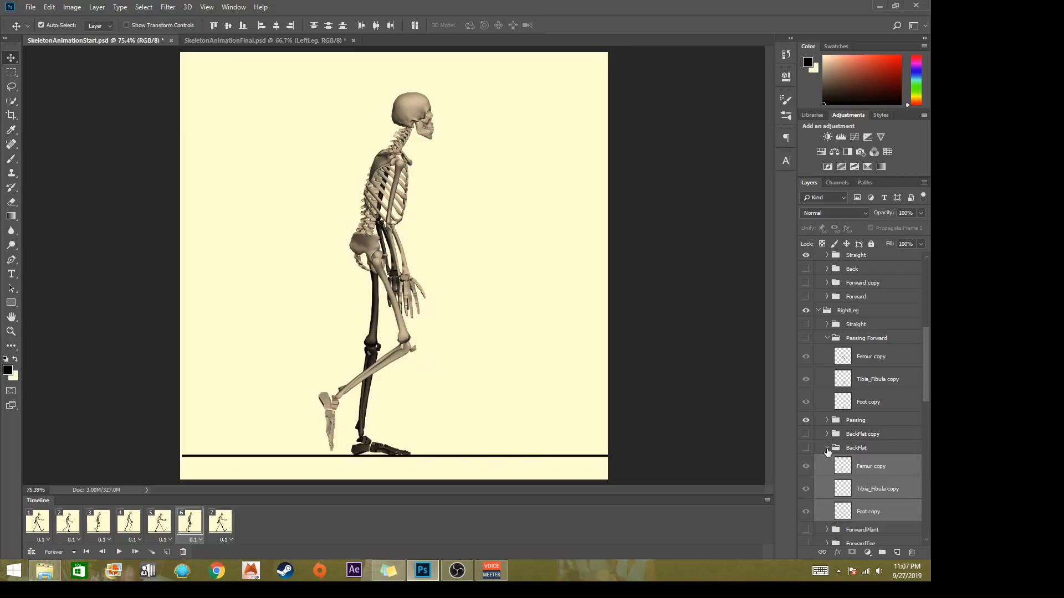
click(827, 448)
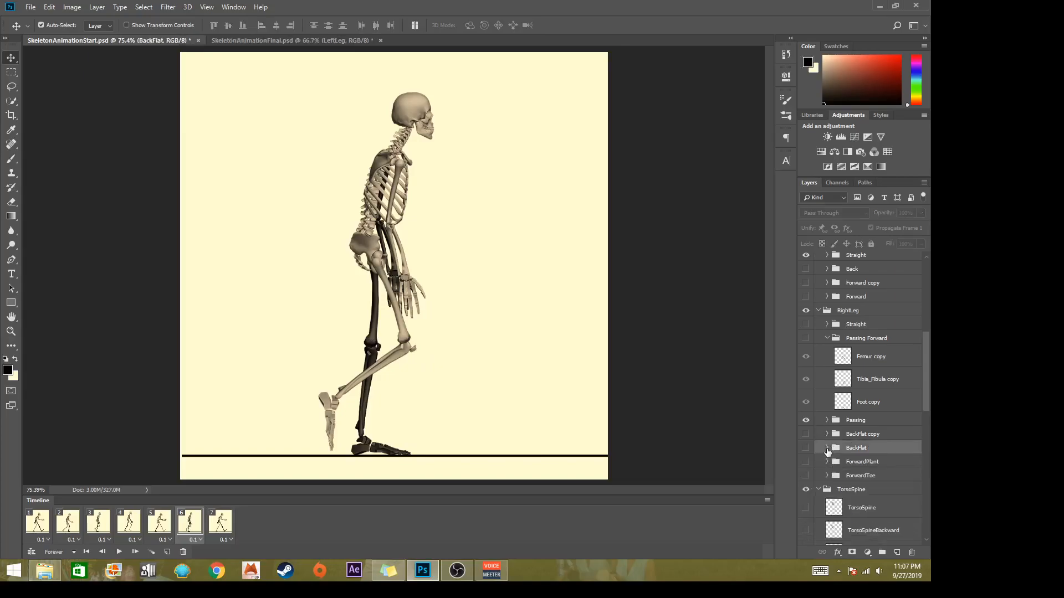
click(828, 339)
scroll(829, 331, up, 2)
scroll(828, 335, up, 3)
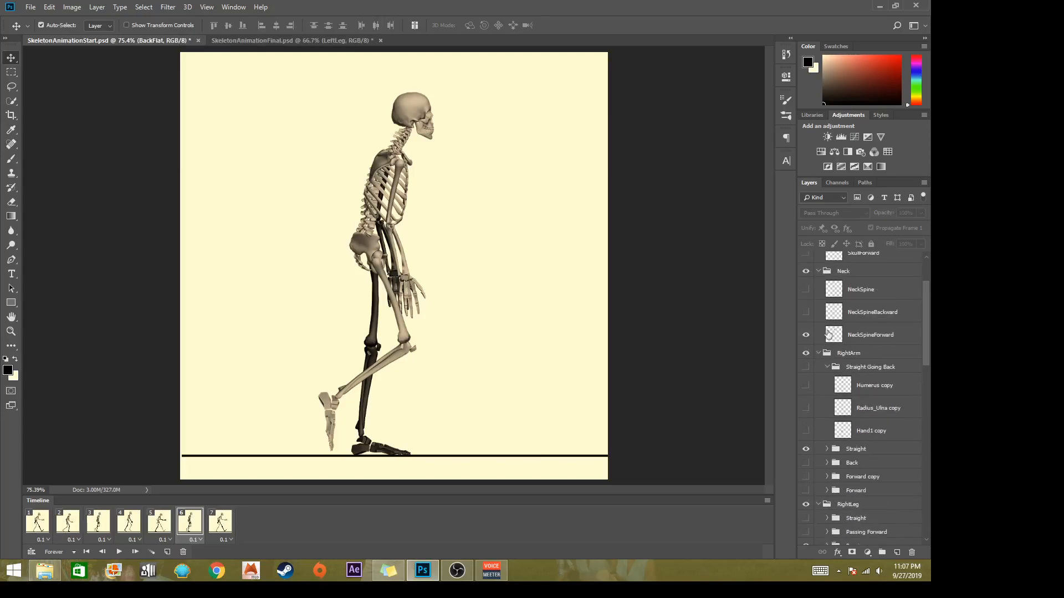
Collapse the Straight Going Back, Neck, Skull and RightArm layer groups
click(827, 368)
click(820, 271)
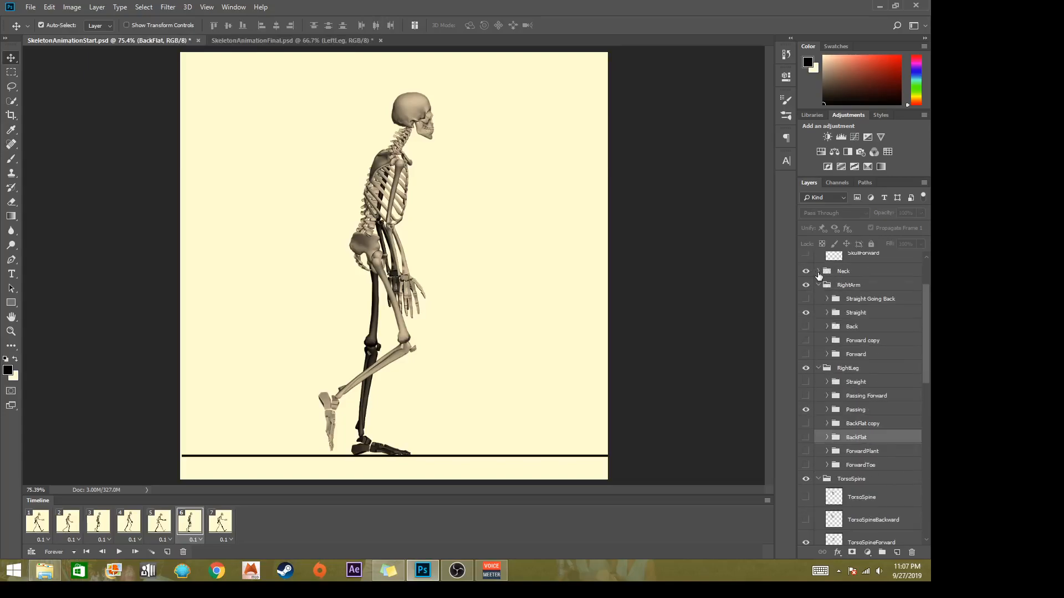
scroll(824, 277, up, 2)
click(818, 258)
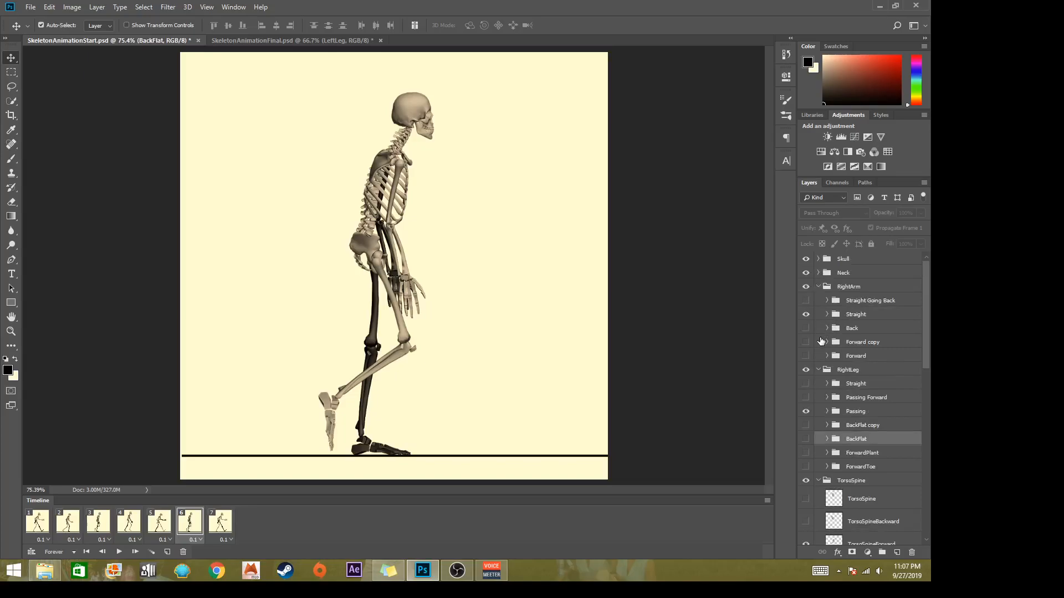
click(818, 286)
Collapse the TorsoSpine, Pelvis and LeftArm groups, plus the BackFlat Push group inside LeftLeg
scroll(804, 382, down, 1)
click(818, 370)
click(818, 383)
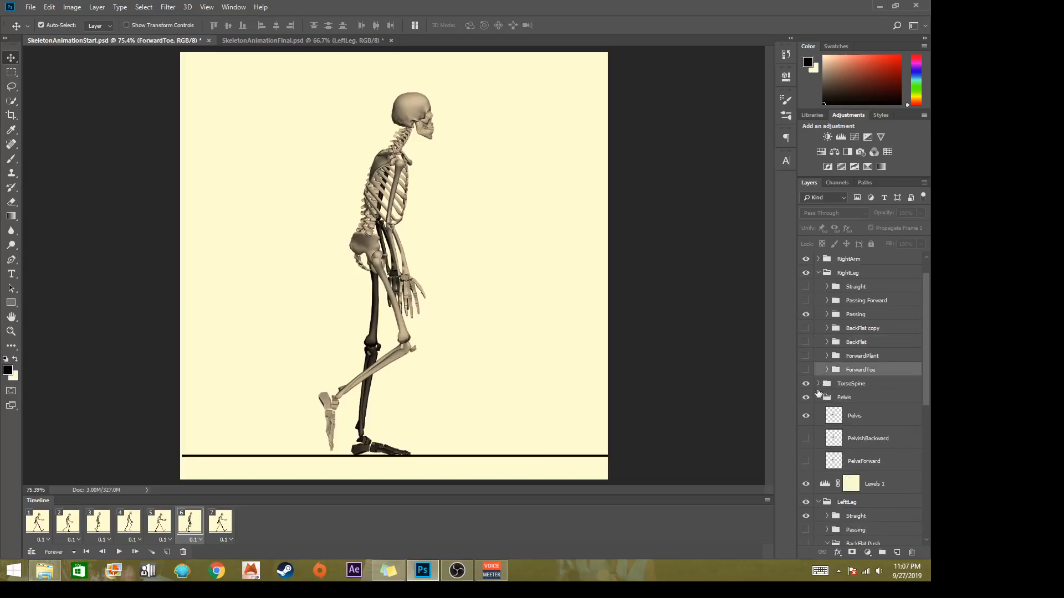
click(819, 398)
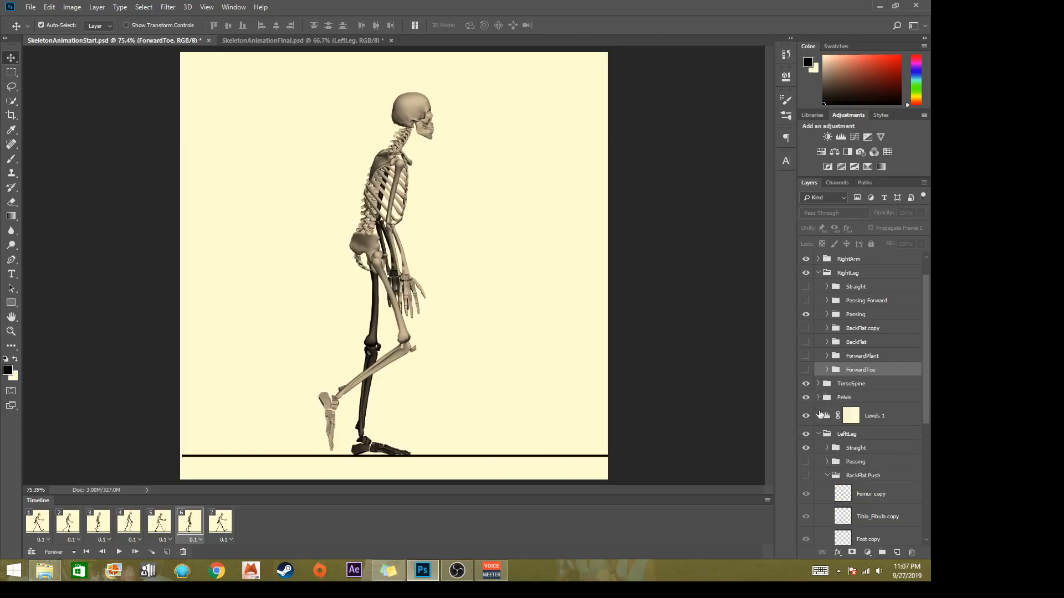
scroll(827, 446, down, 1)
click(827, 448)
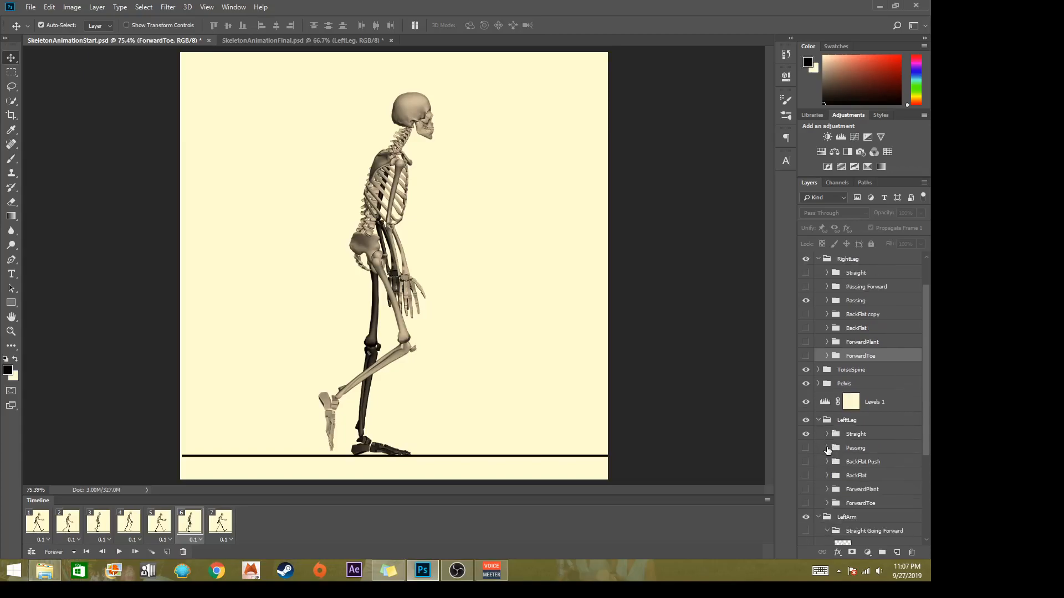
click(816, 520)
click(818, 517)
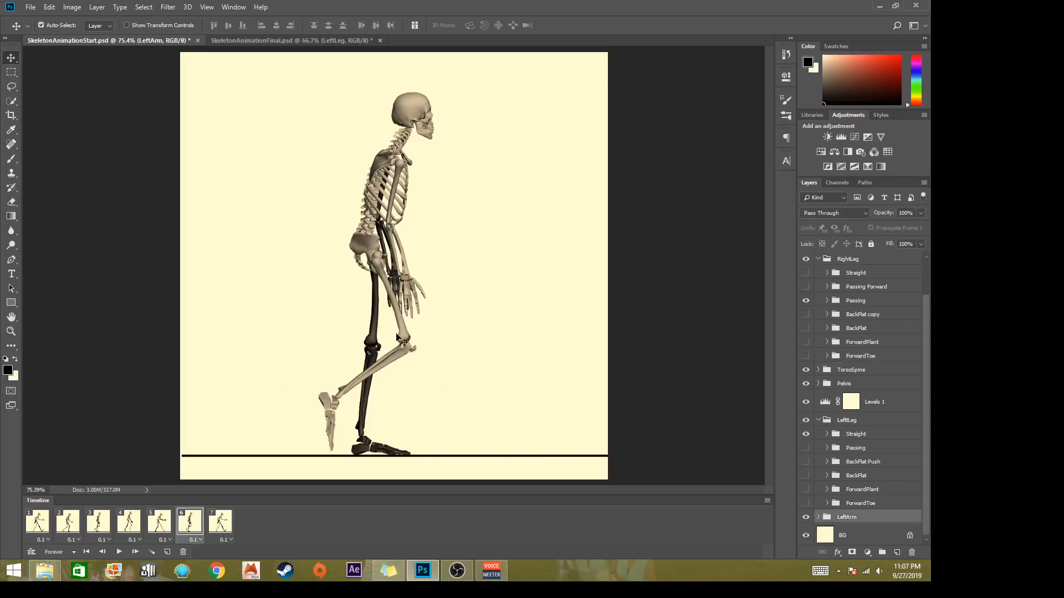
In frame 6, show the RightLeg's Straight pose and hide its Passing pose
scroll(812, 358, up, 2)
click(806, 302)
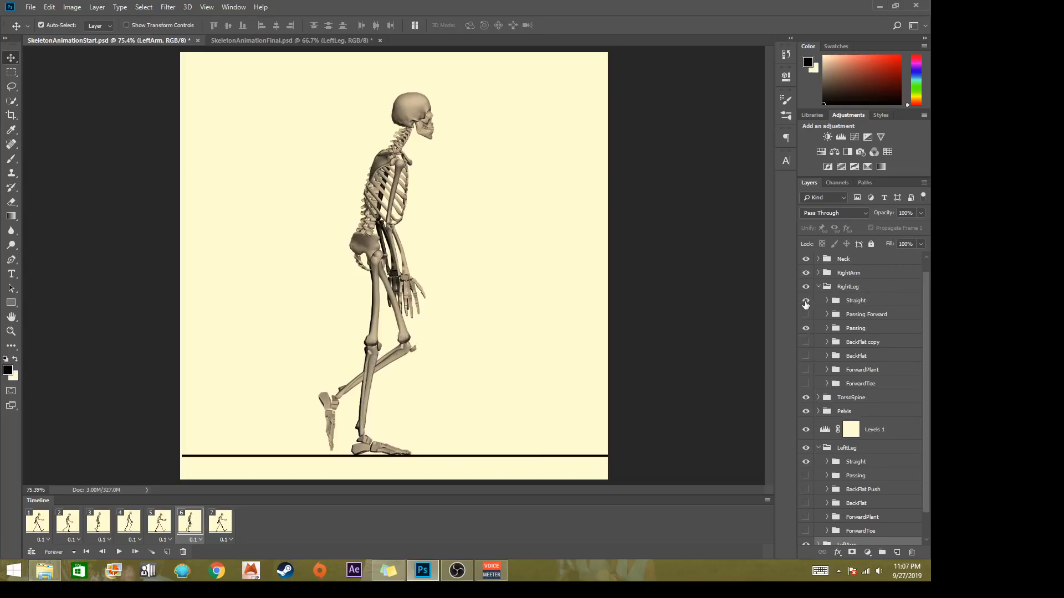
click(806, 329)
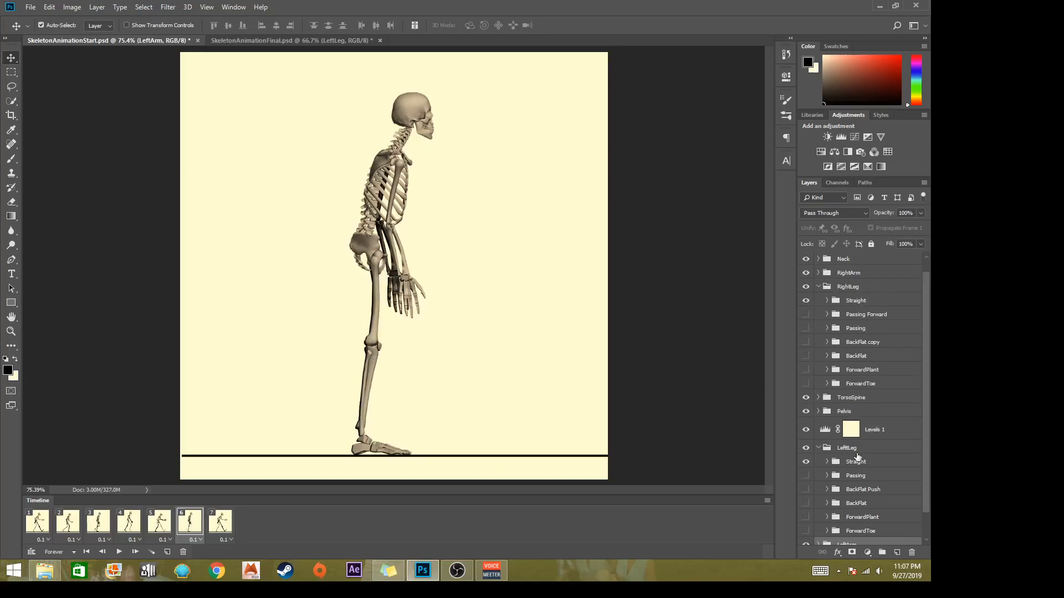
In frame 6, hide the LeftLeg's Straight pose and show its Passing pose instead
scroll(846, 488, down, 2)
click(806, 434)
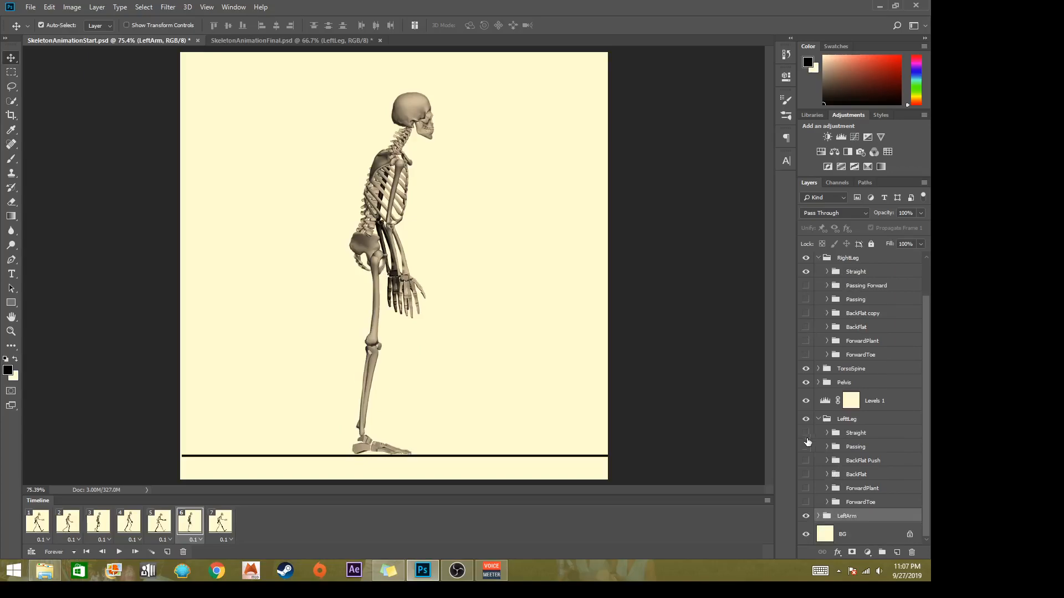
click(804, 476)
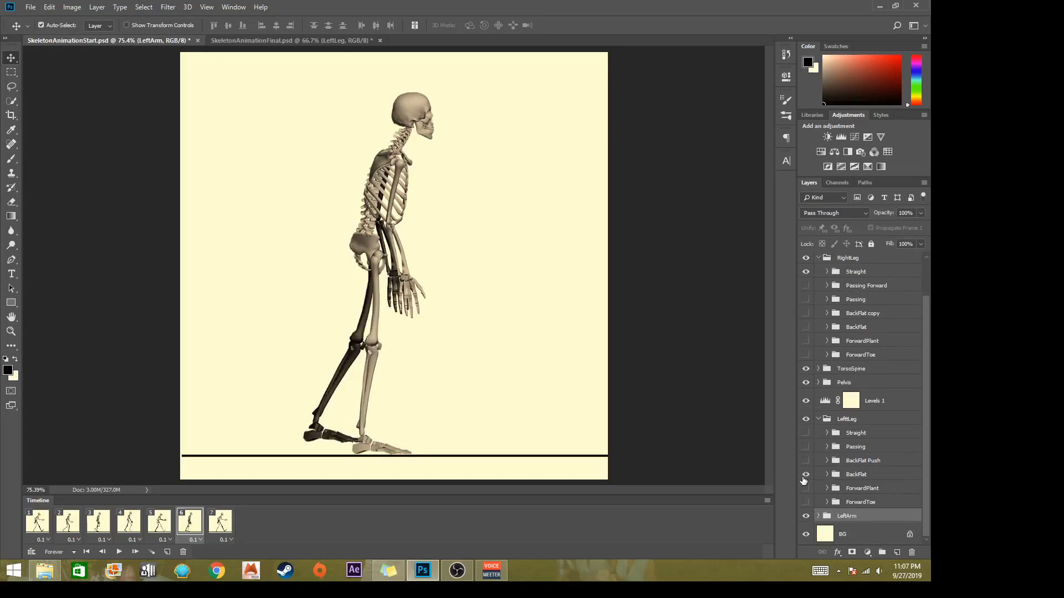
click(805, 475)
click(805, 447)
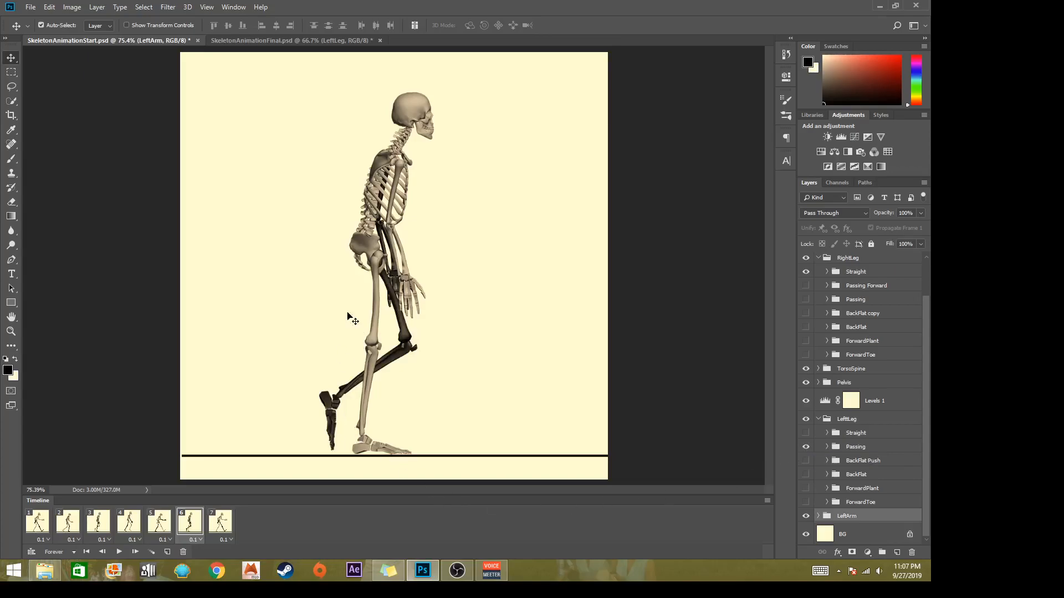
Compare the poses in frames 5, 6 and 7, and check them against frames 2 and 4
click(159, 526)
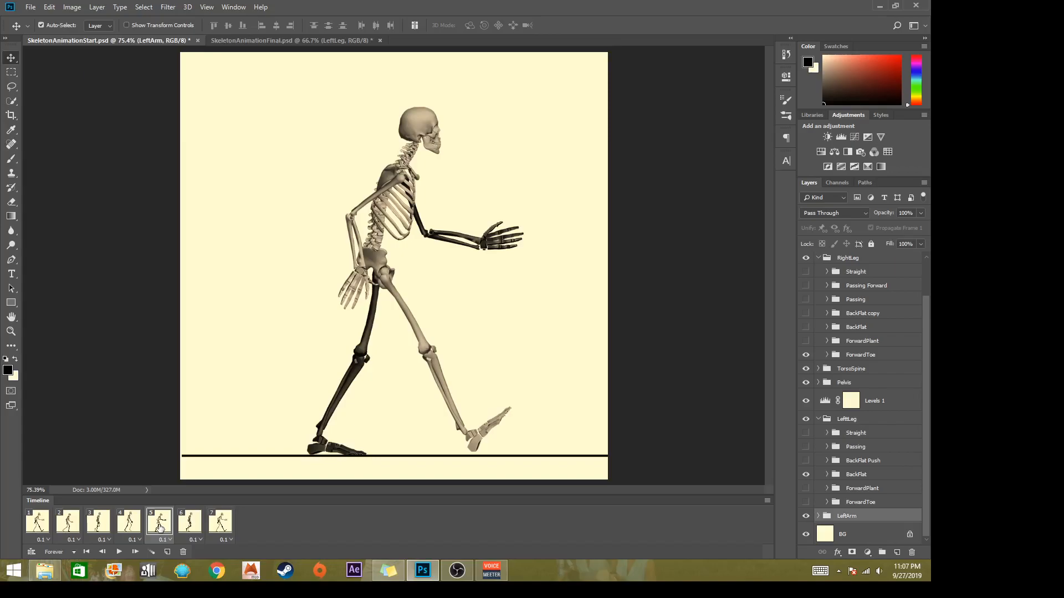
click(193, 531)
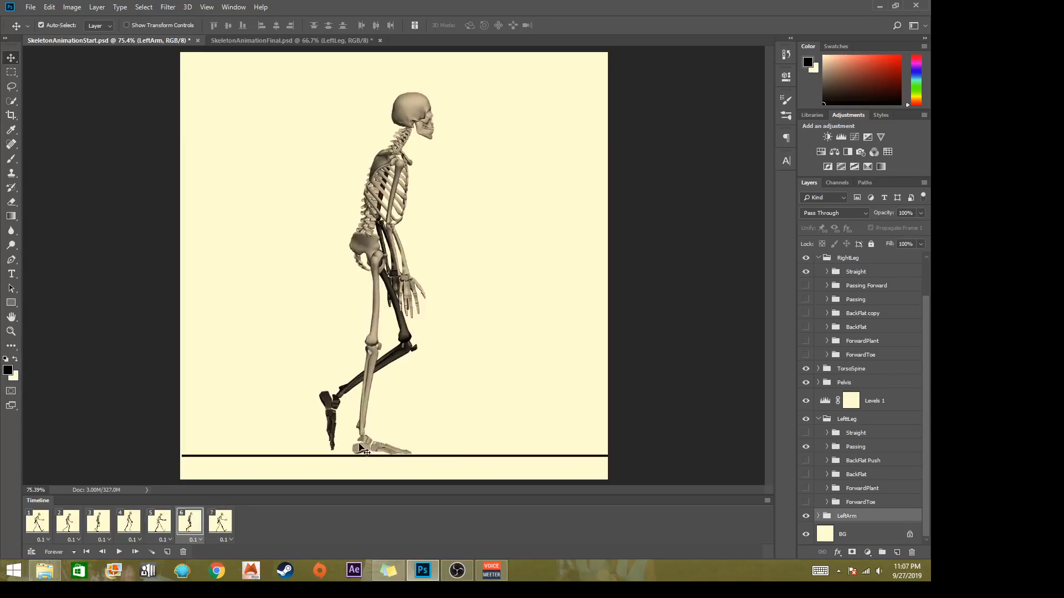
click(219, 524)
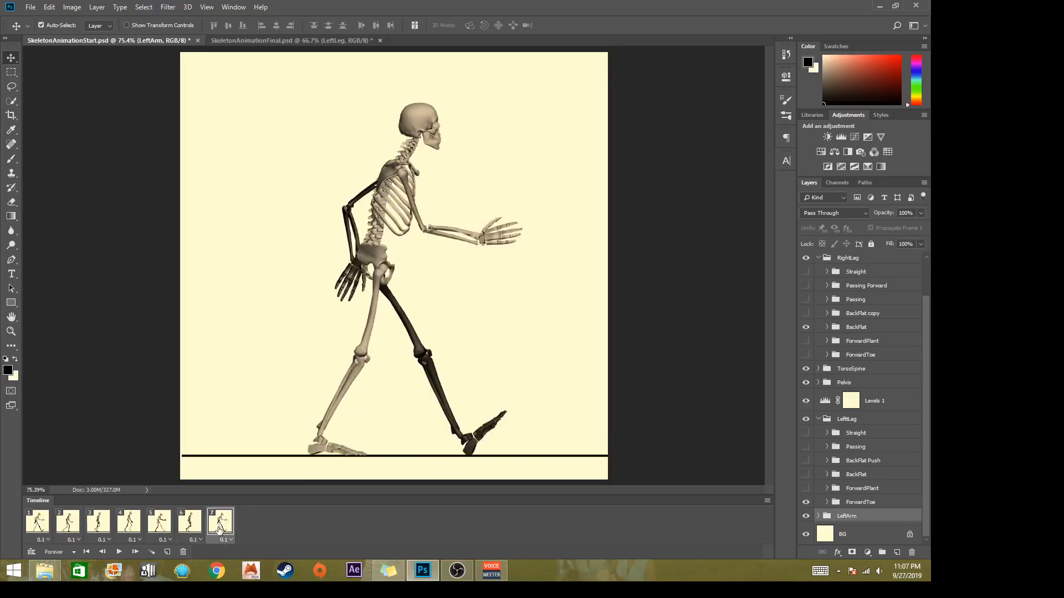
click(160, 529)
click(187, 525)
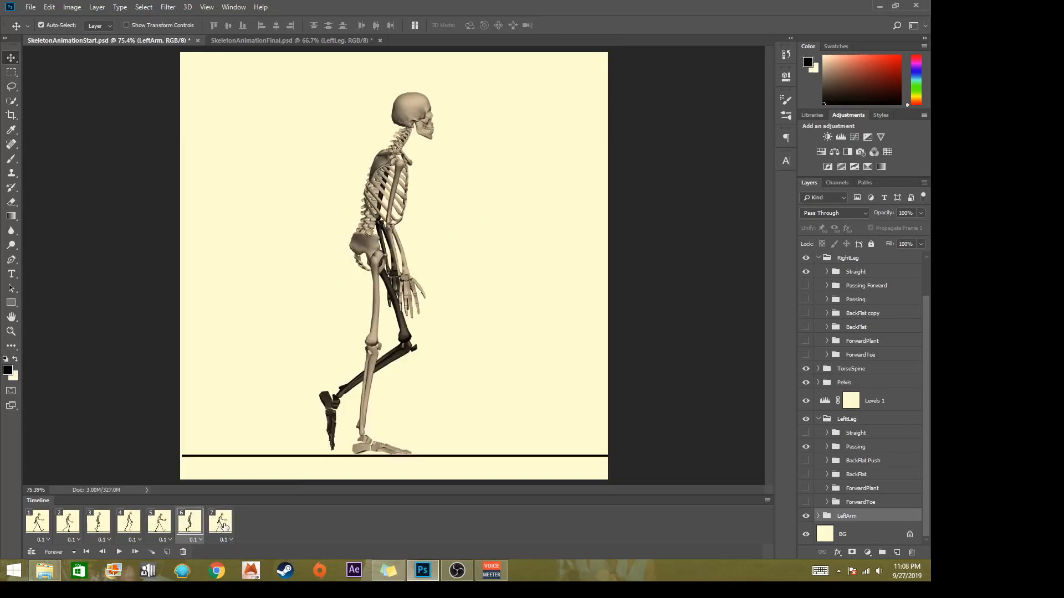
click(222, 526)
click(191, 523)
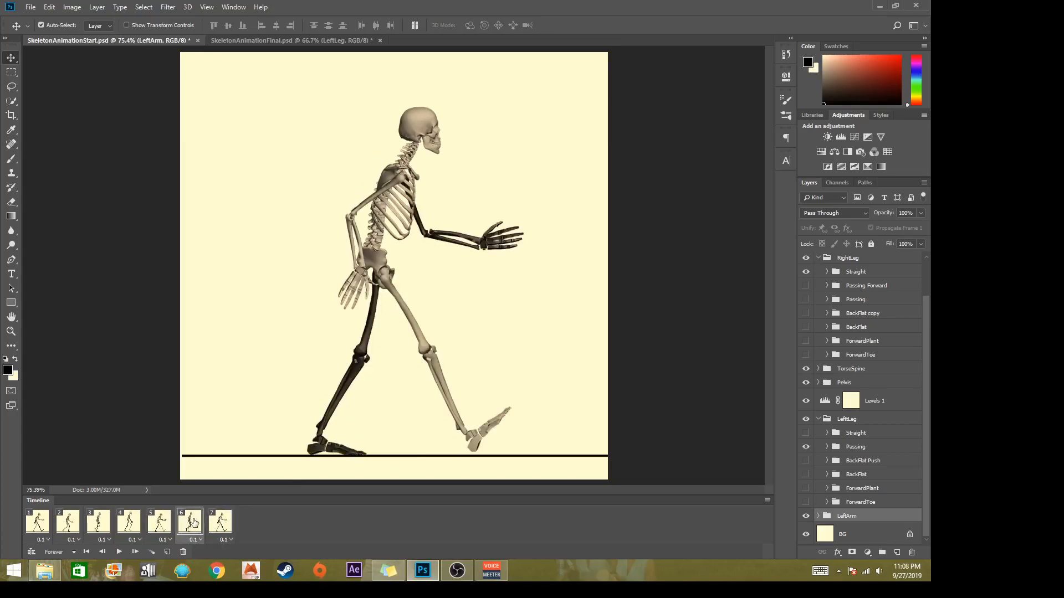
click(155, 526)
click(190, 527)
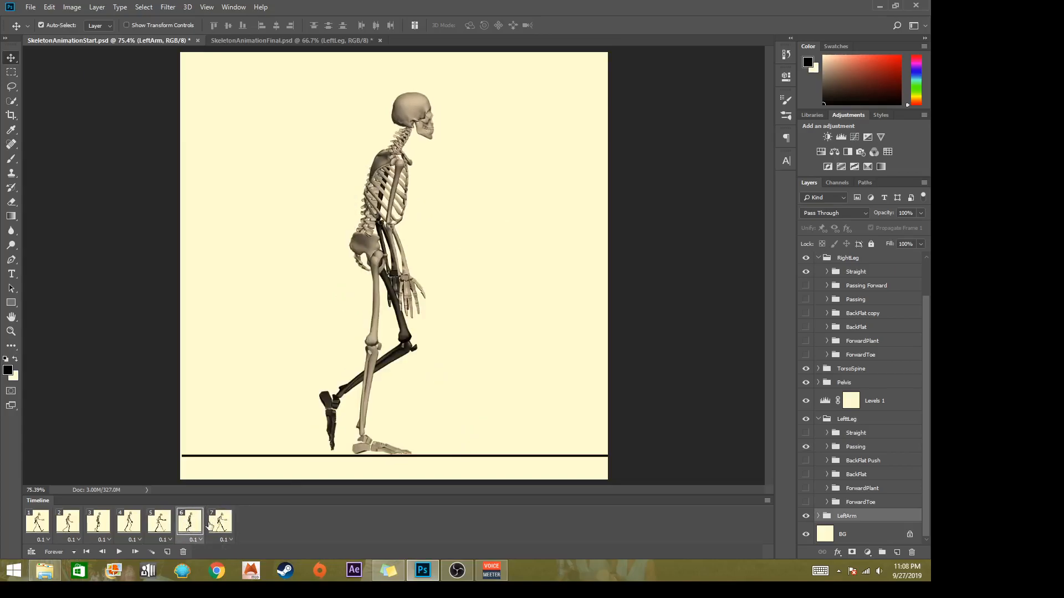
click(222, 525)
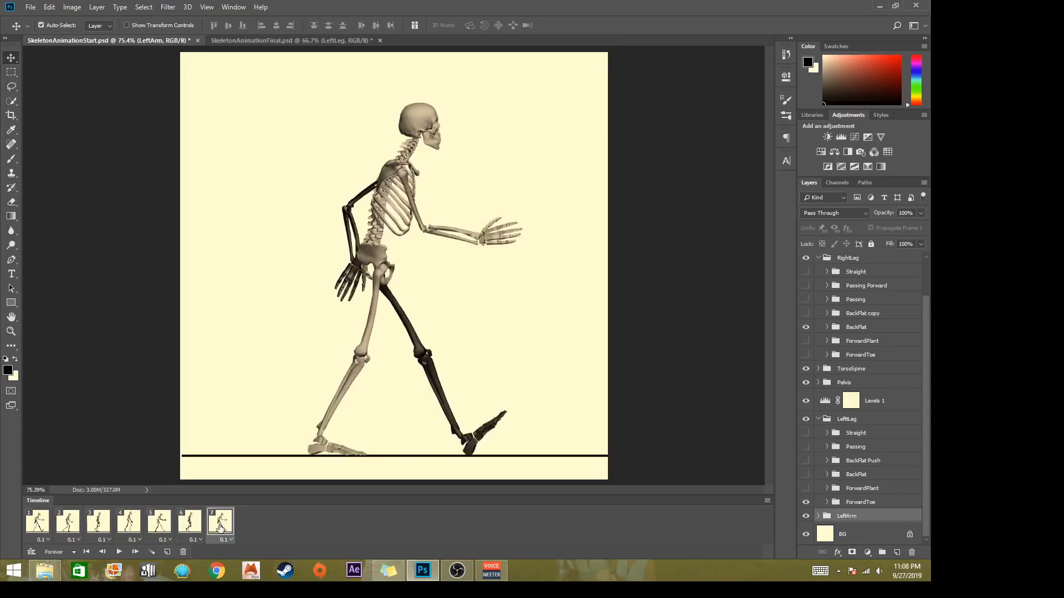
click(77, 520)
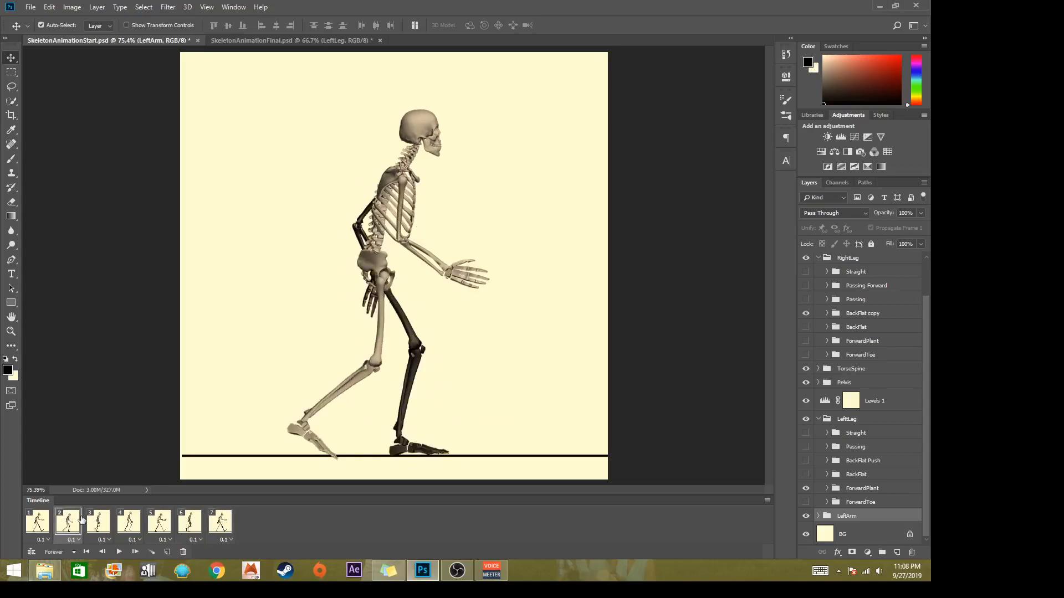
click(131, 527)
click(67, 526)
click(165, 528)
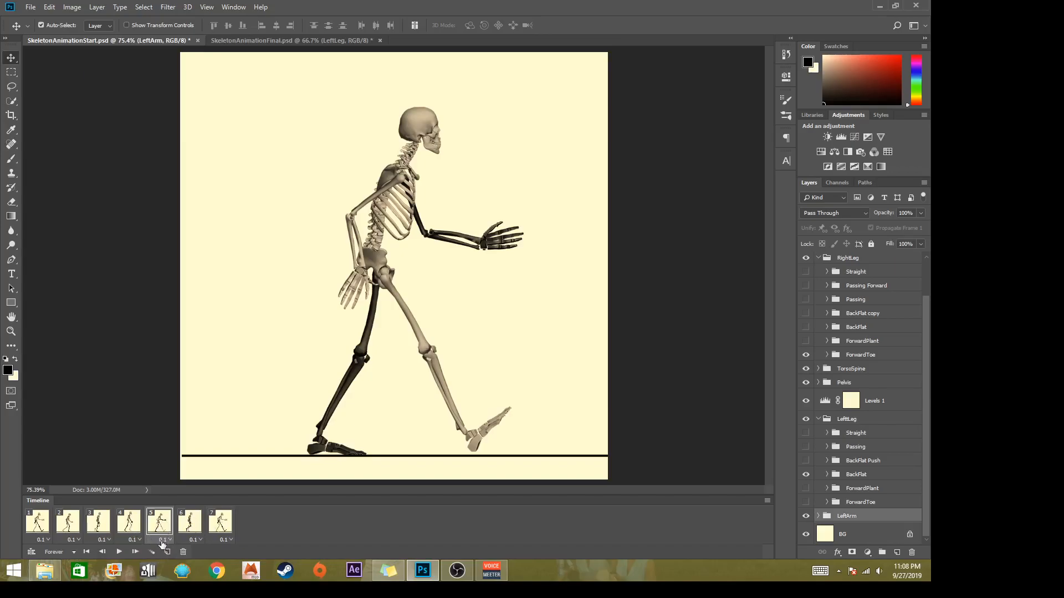
Duplicate frame 2 and move the copy directly after the frame 5 contact pose, making it the new frame 6
click(70, 531)
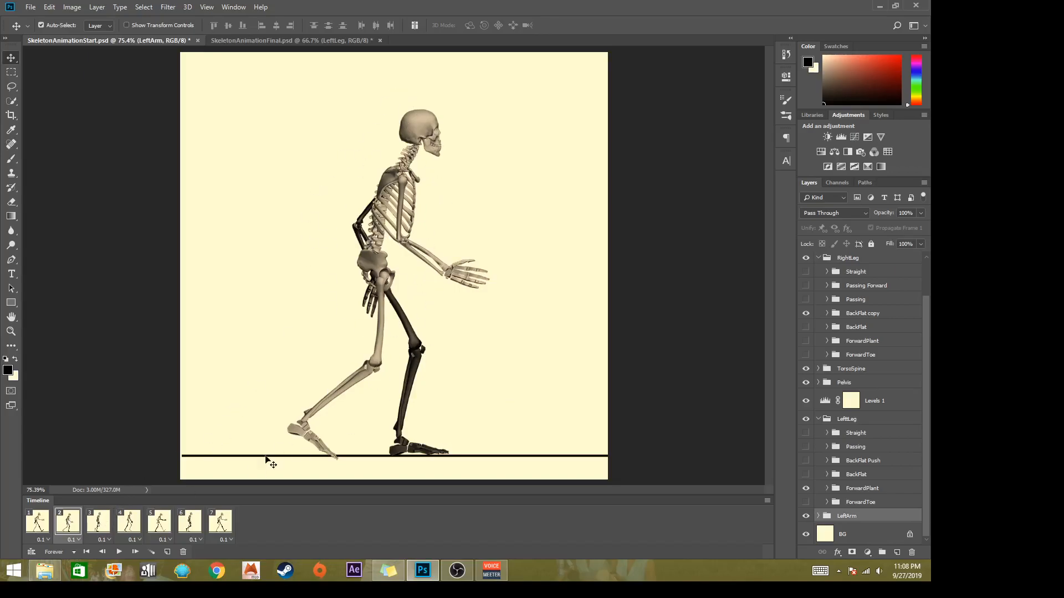
click(167, 553)
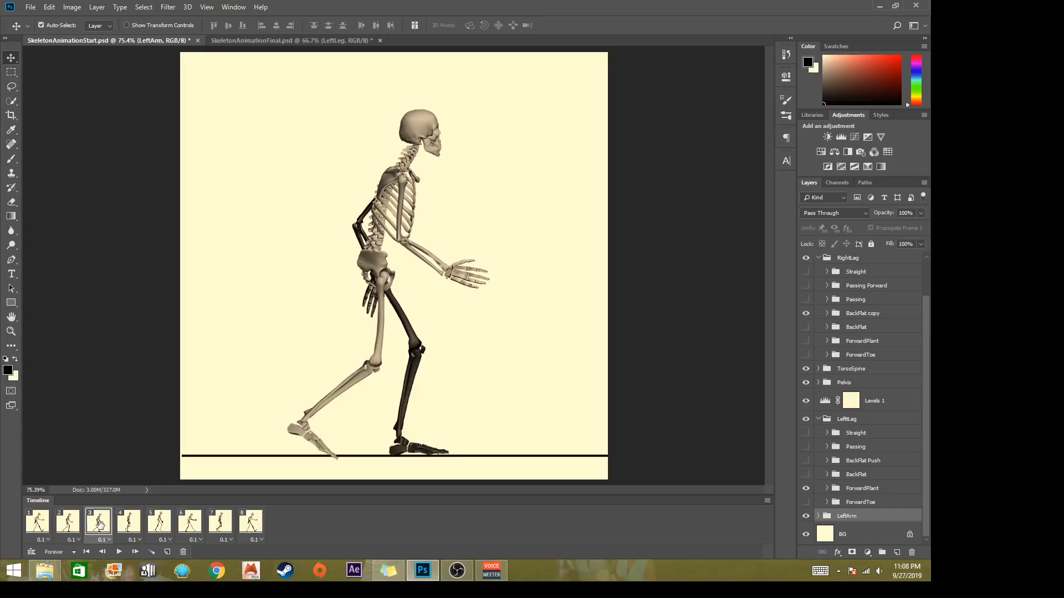
drag(99, 524, 199, 520)
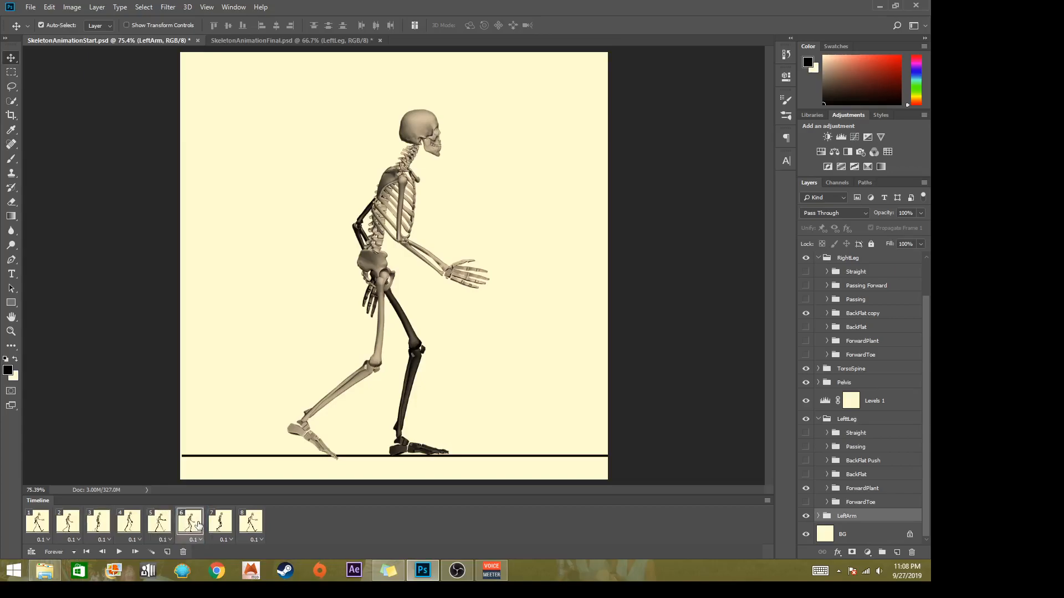
In the new frame 6, hide the RightLeg's BackFlat copy pose and show its ForwardPlant pose
click(156, 524)
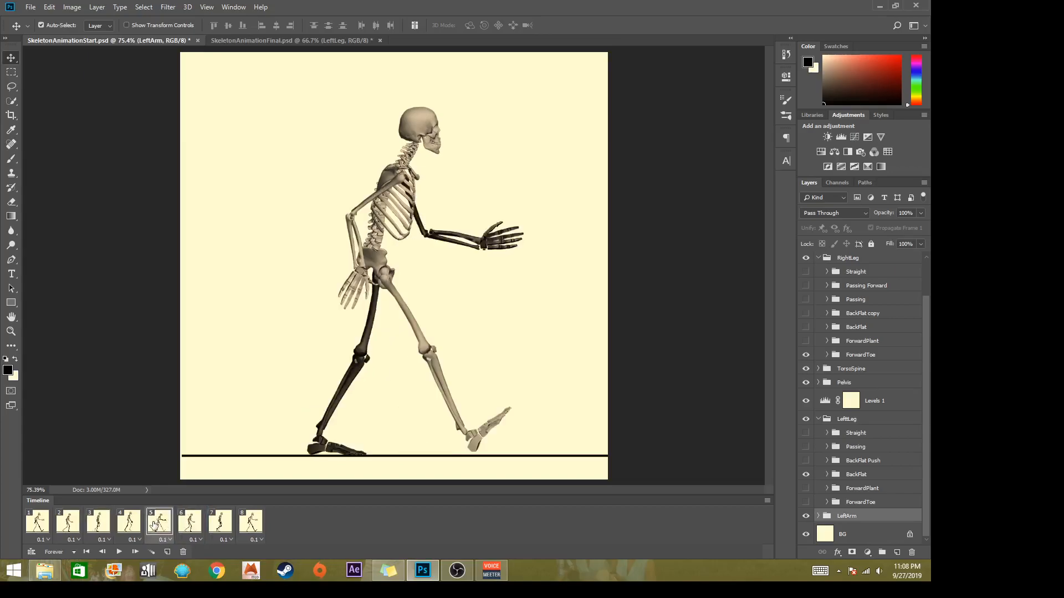
click(184, 524)
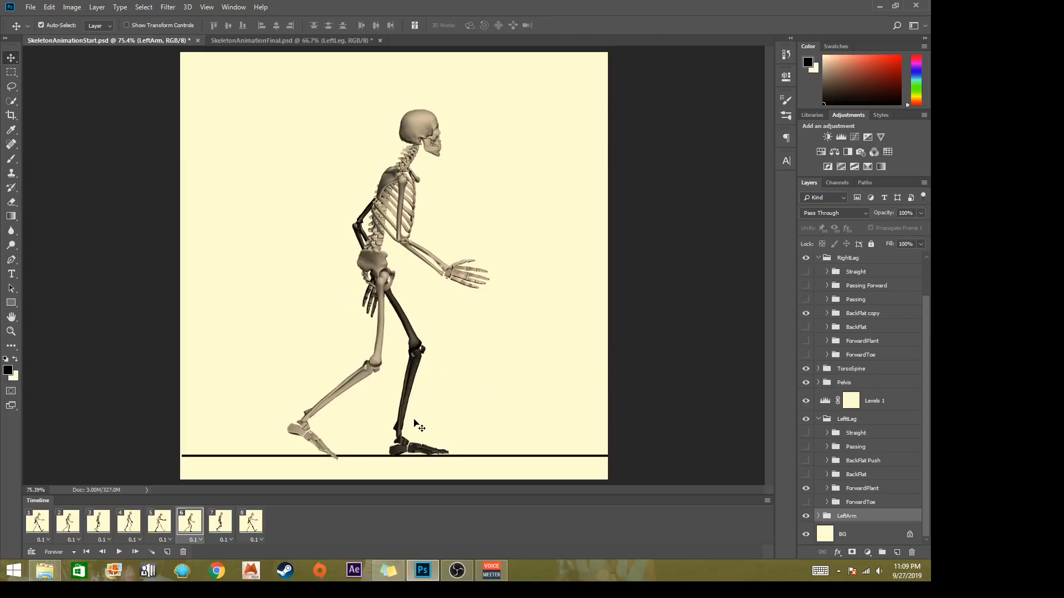
click(807, 314)
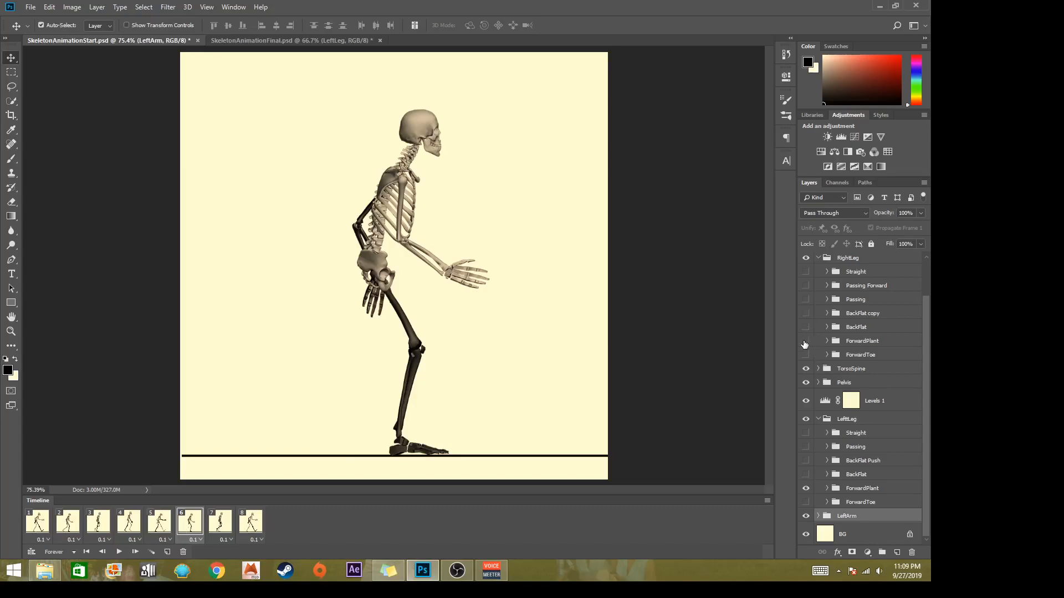
click(805, 341)
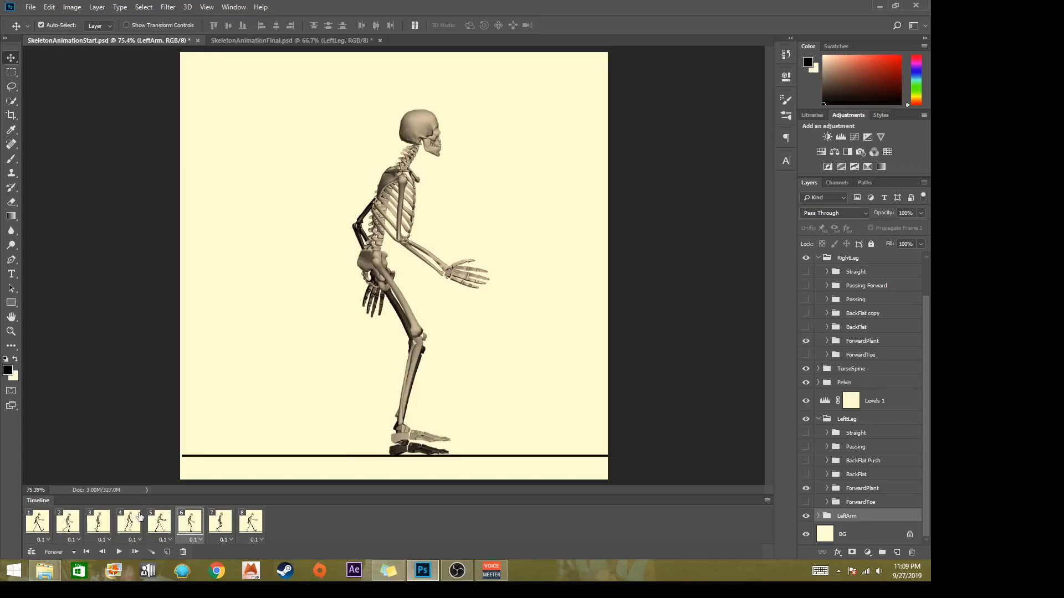
Using frame 2 as reference, hide the LeftLeg's ForwardPlant pose in frame 6 and show its BackFlat pose
click(71, 523)
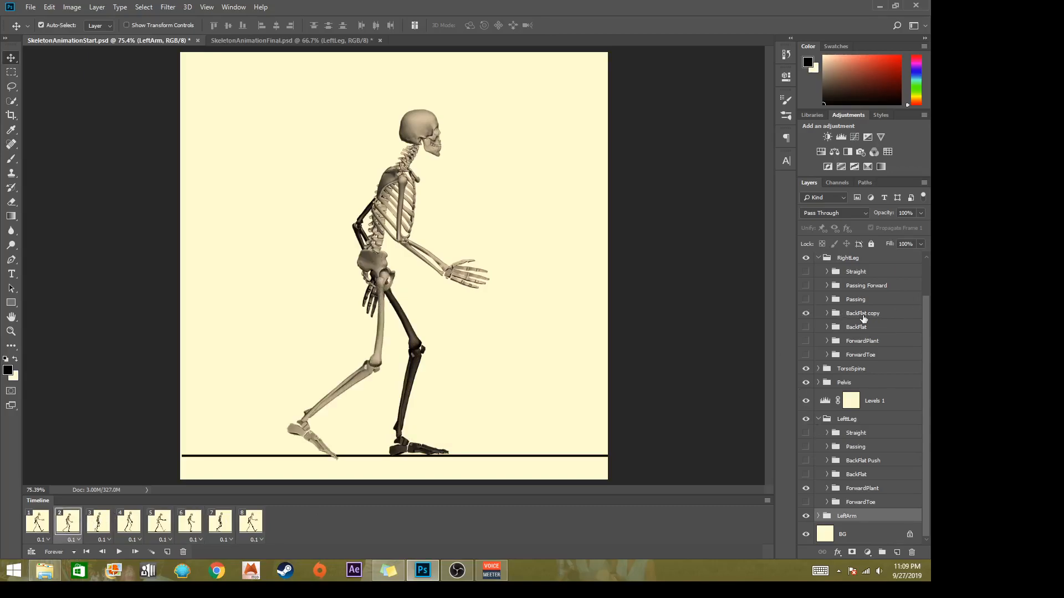
click(195, 523)
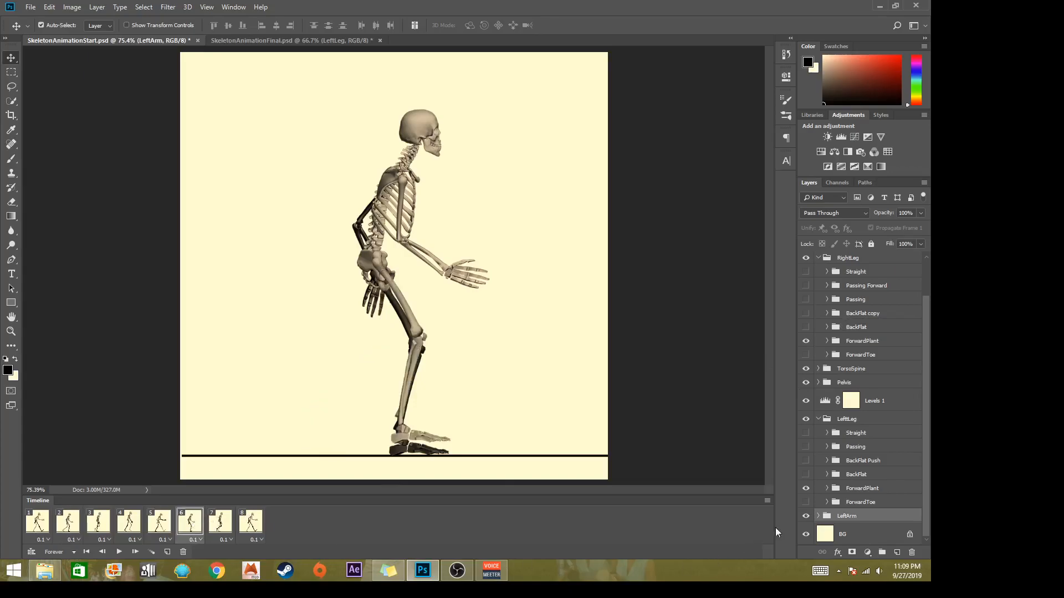
click(807, 488)
click(807, 478)
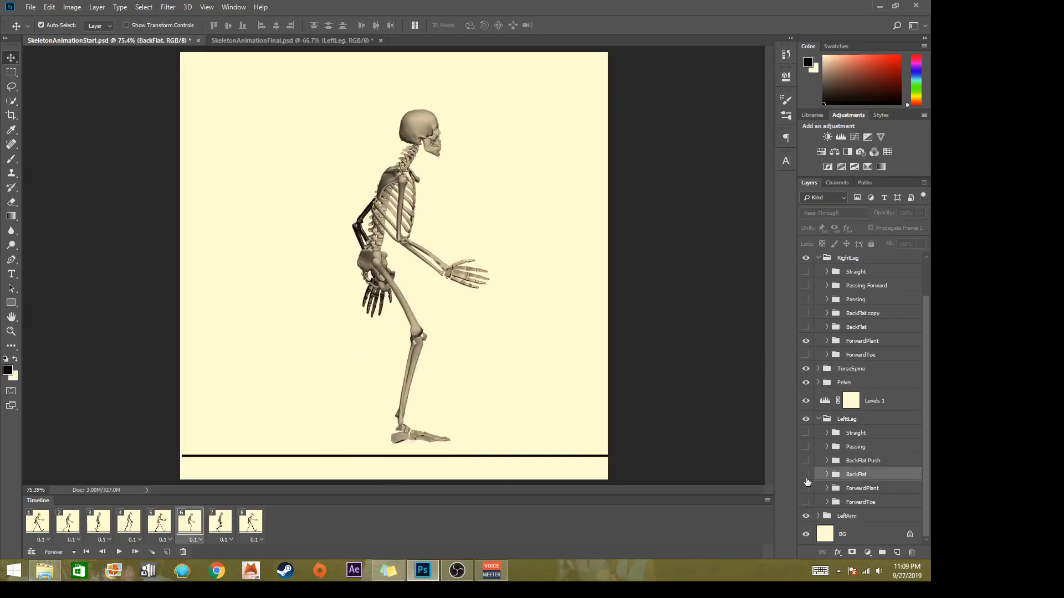
click(806, 475)
Duplicate the LeftLeg's BackFlat group as BackFlat copy 2
right_click(855, 477)
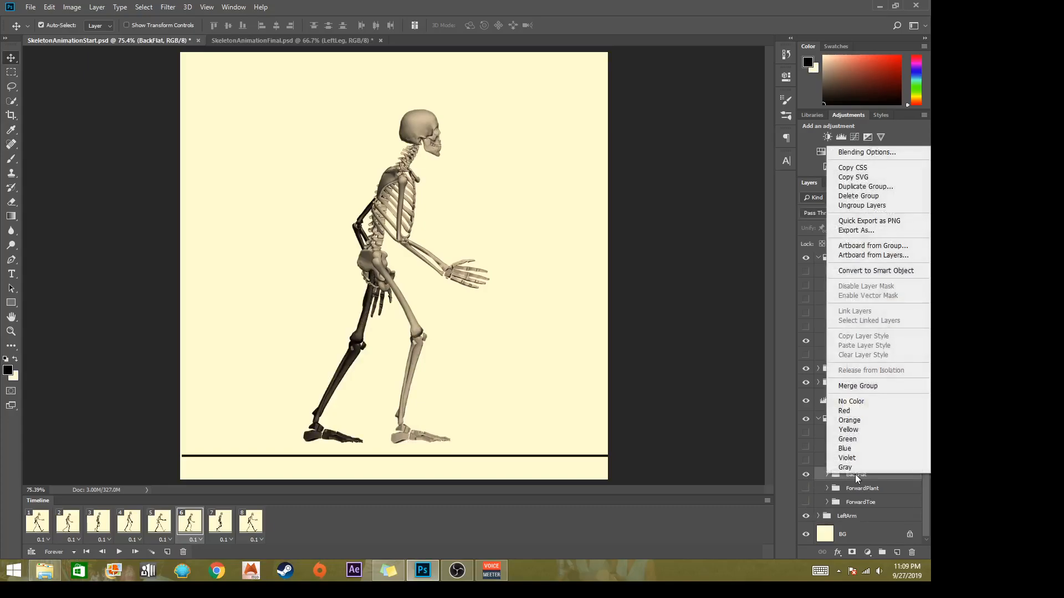
click(859, 187)
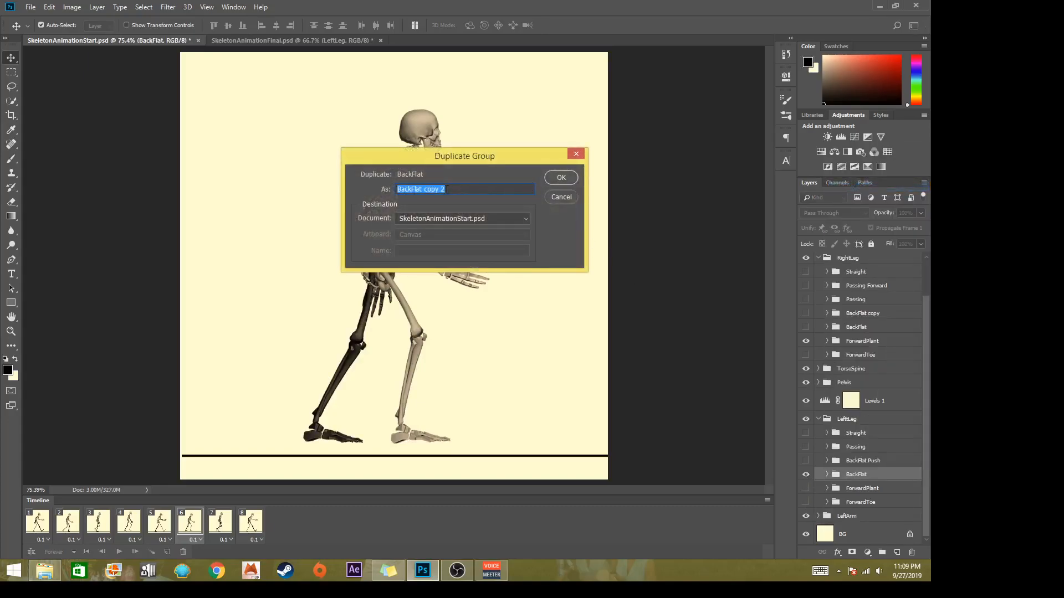
click(561, 177)
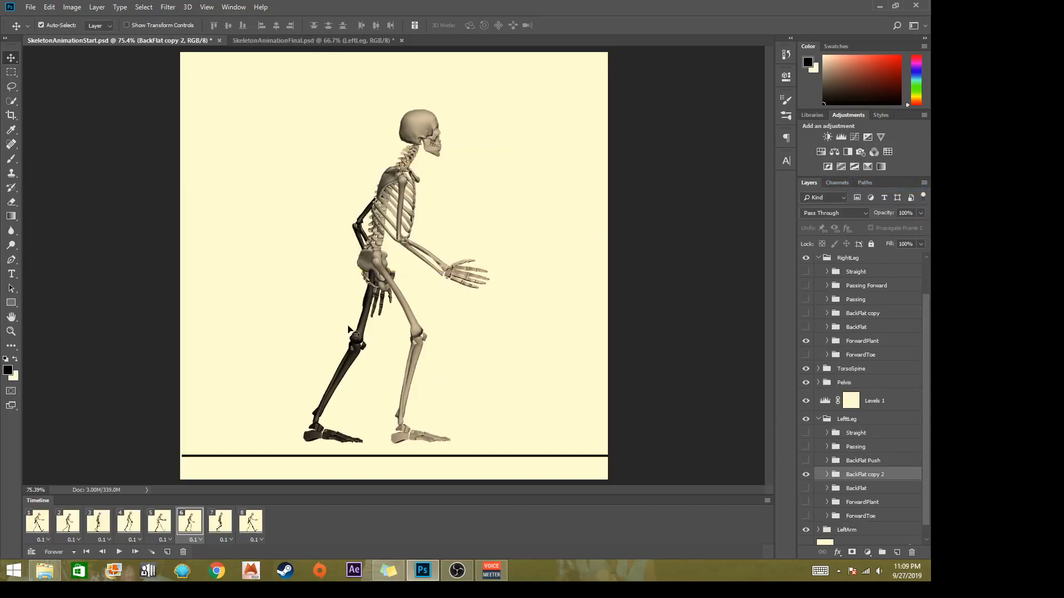
Nudge the RightLeg ForwardPlant's femur, tibia/fibula and foot down and slightly right until the foot stands on the ground line
click(409, 313)
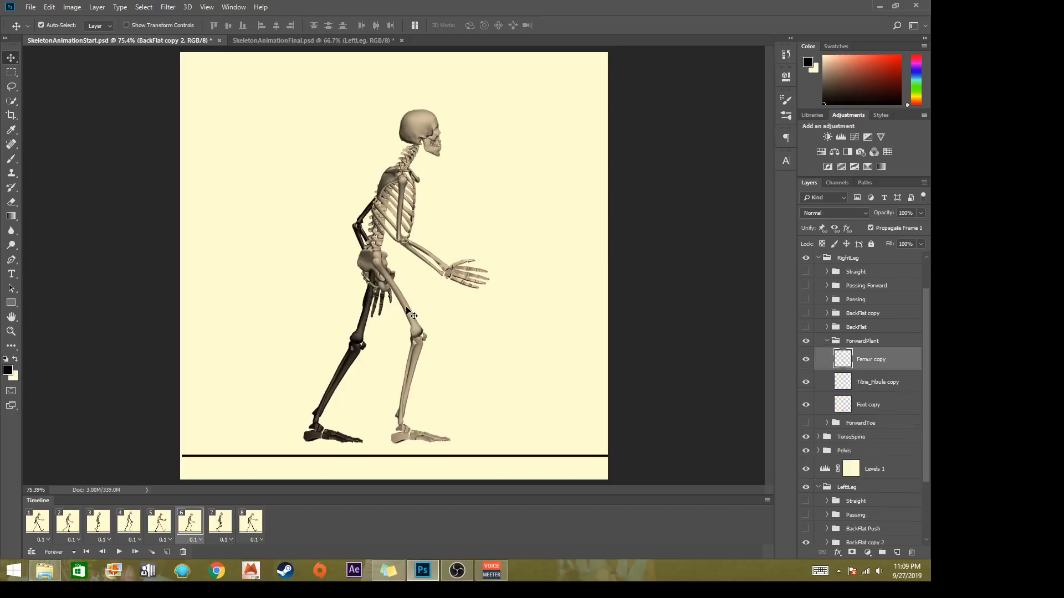
shift+click(416, 367)
shift+click(409, 435)
key(Down)
key(Down)
key(Down)
key(Down)
key(Down)
key(Down)
key(Down)
key(Down)
key(Down)
key(Down)
key(Down)
key(Down)
key(Down)
key(Down)
key(Down)
key(Down)
key(Down)
key(Down)
key(Down)
key(Down)
key(Down)
key(Down)
key(Down)
key(Right)
key(Right)
key(Right)
key(Right)
key(Right)
key(Right)
key(Right)
key(Right)
key(Right)
key(Right)
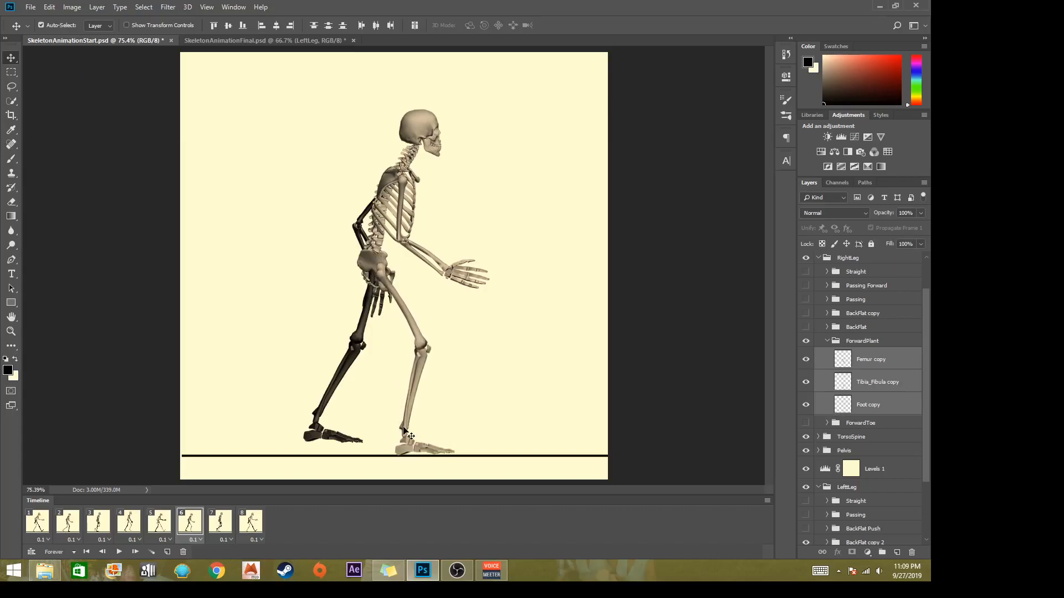
Move the femur, tibia/fibula and foot of the LeftLeg's BackFlat copy 2 down and right so the thigh meets the hip
click(363, 331)
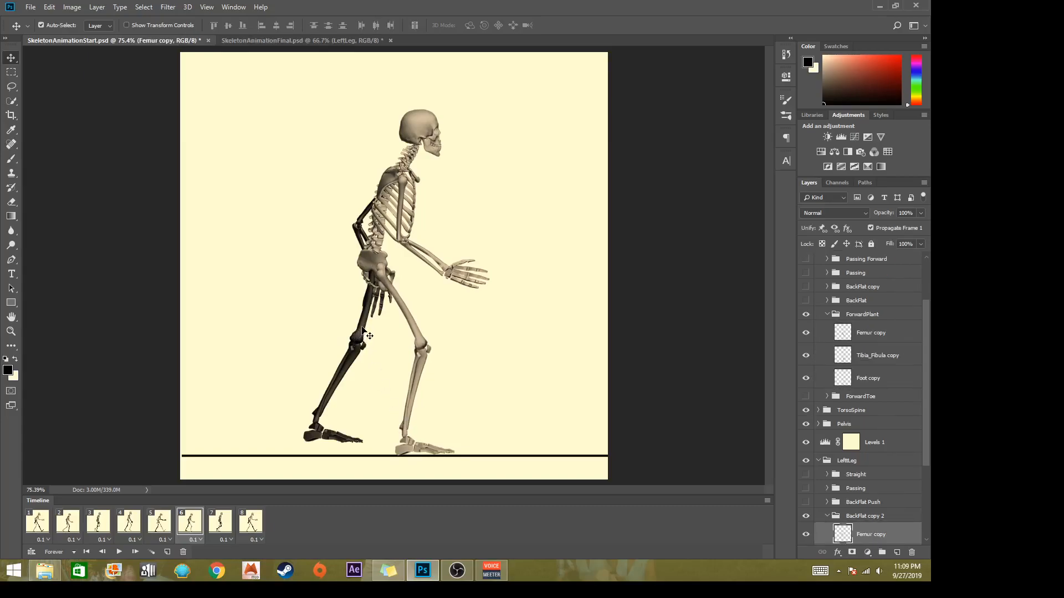
click(326, 327)
click(362, 325)
click(68, 522)
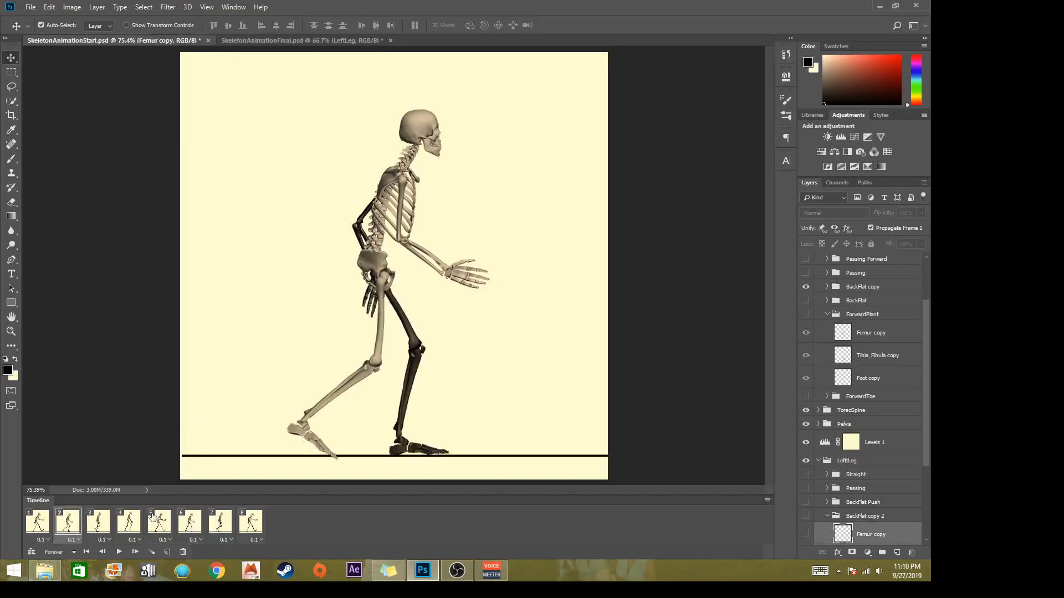
click(189, 521)
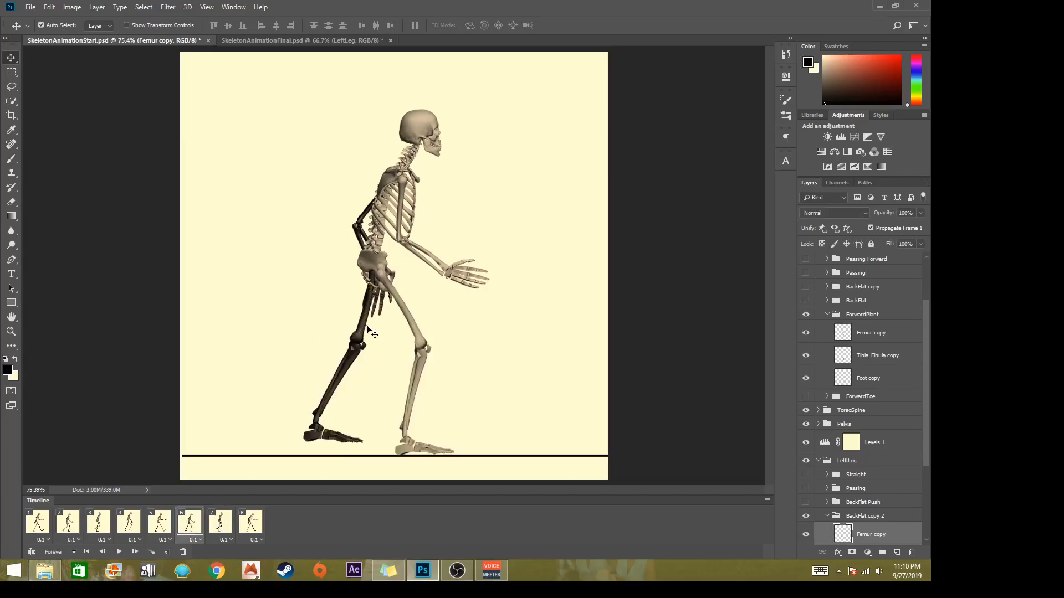
shift+click(352, 359)
shift+click(312, 433)
drag(366, 329, 376, 349)
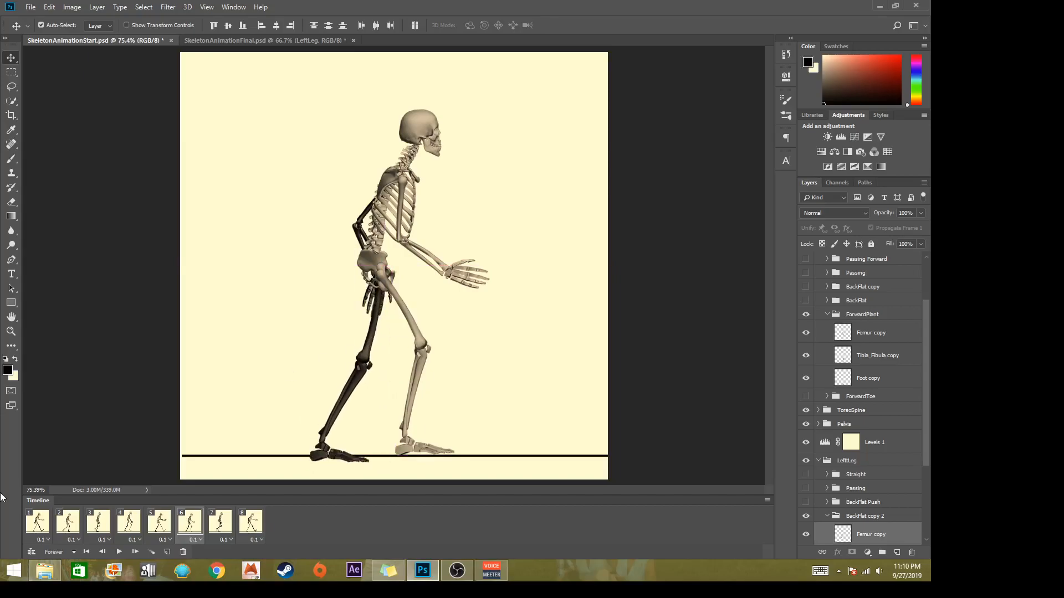
Using frame 2 as reference, rotate the dark back leg in frame 6 about the hip by about -6.68°
click(69, 524)
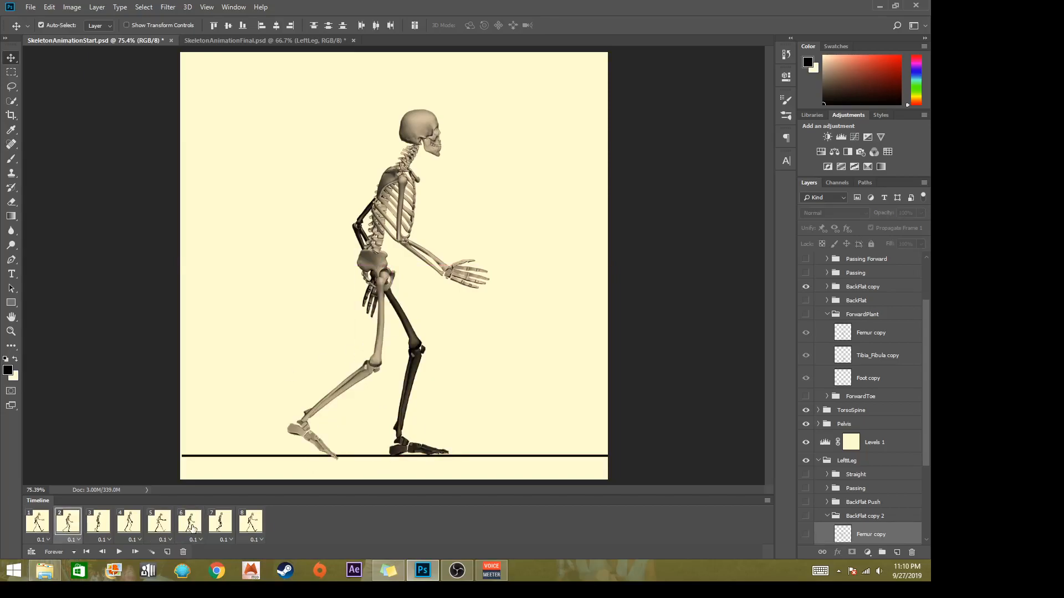
click(192, 528)
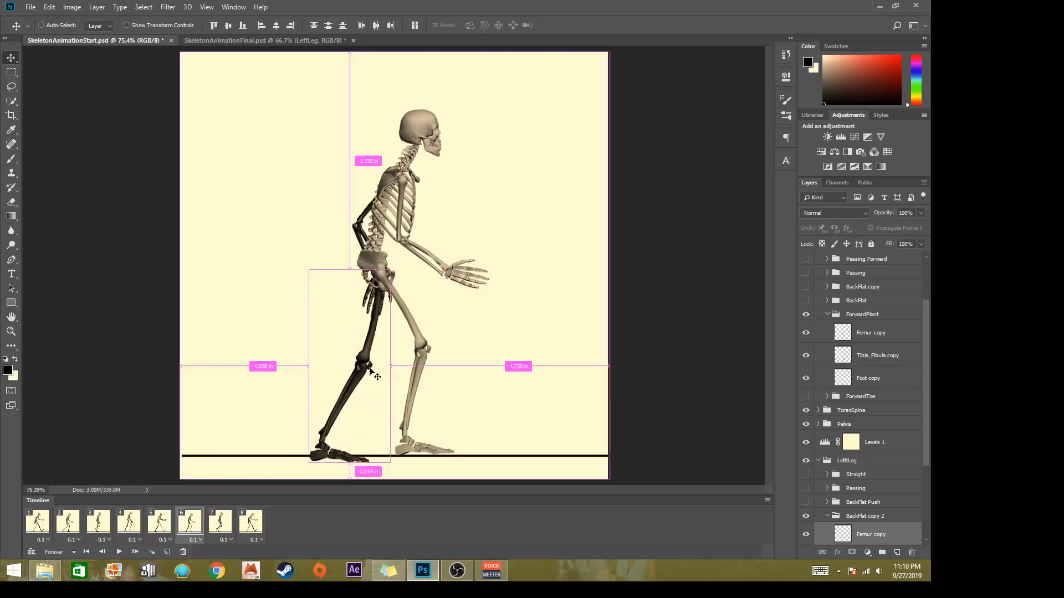
key(ctrl+t)
drag(350, 368, 381, 275)
drag(257, 234, 247, 244)
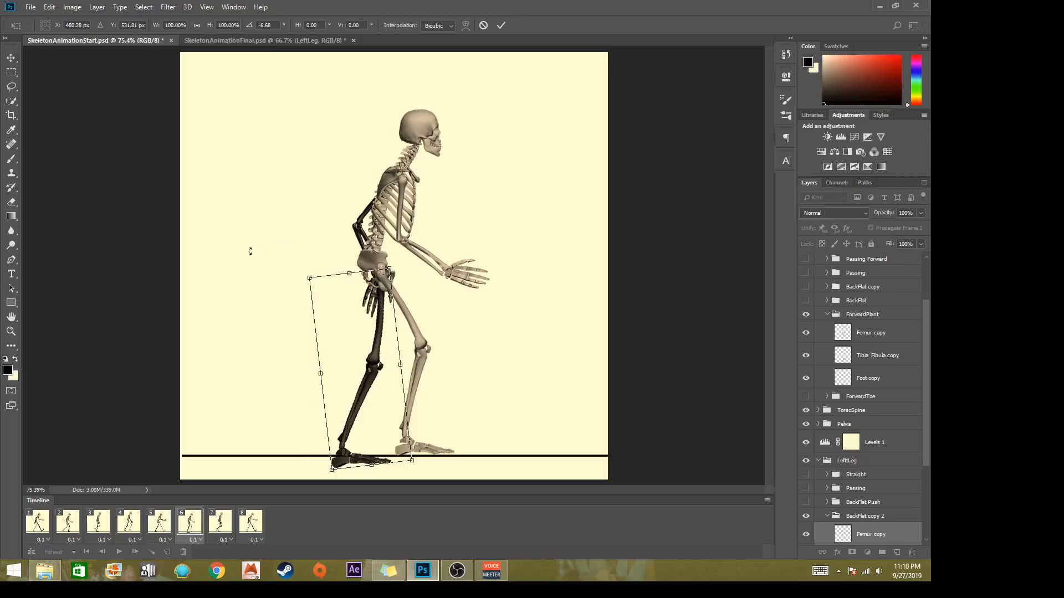
key(Return)
Rotate the dark leg's tibia/fibula and foot about the knee by about 26.25° so the heel lifts behind the body
click(355, 413)
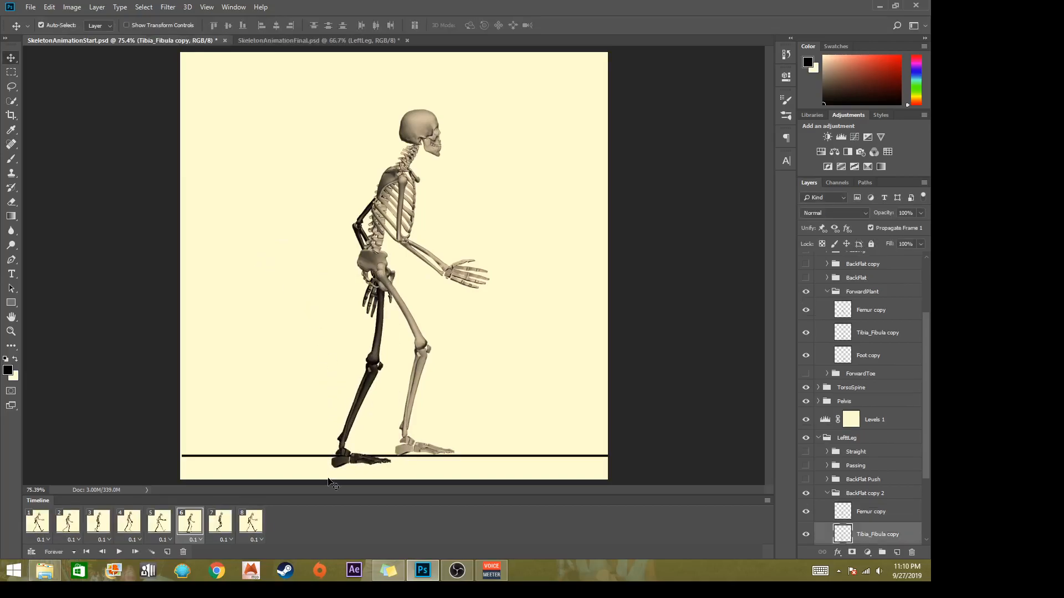
shift+click(346, 464)
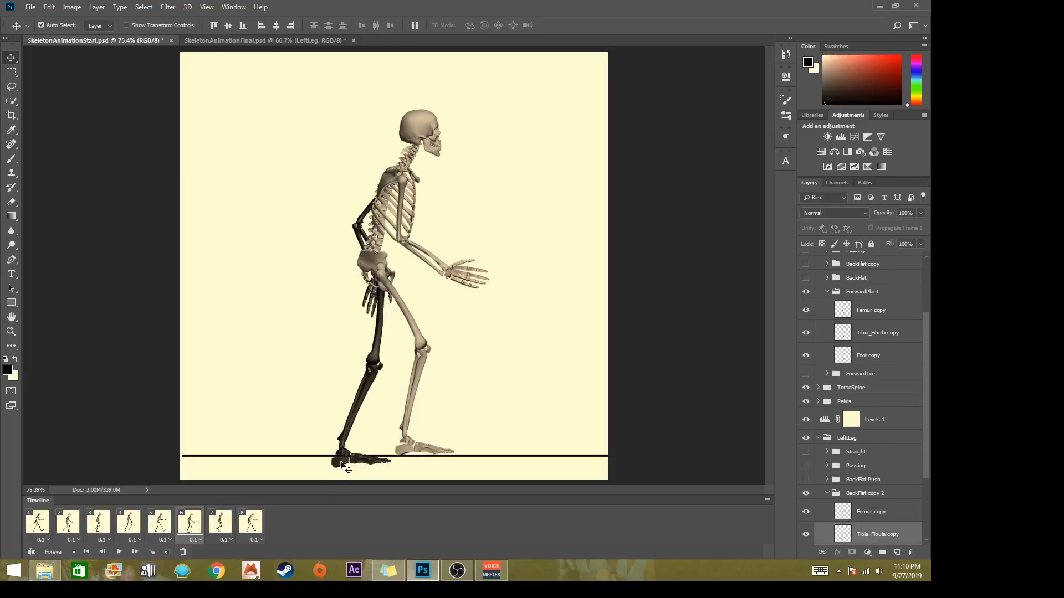
key(ctrl+t)
drag(361, 416, 410, 361)
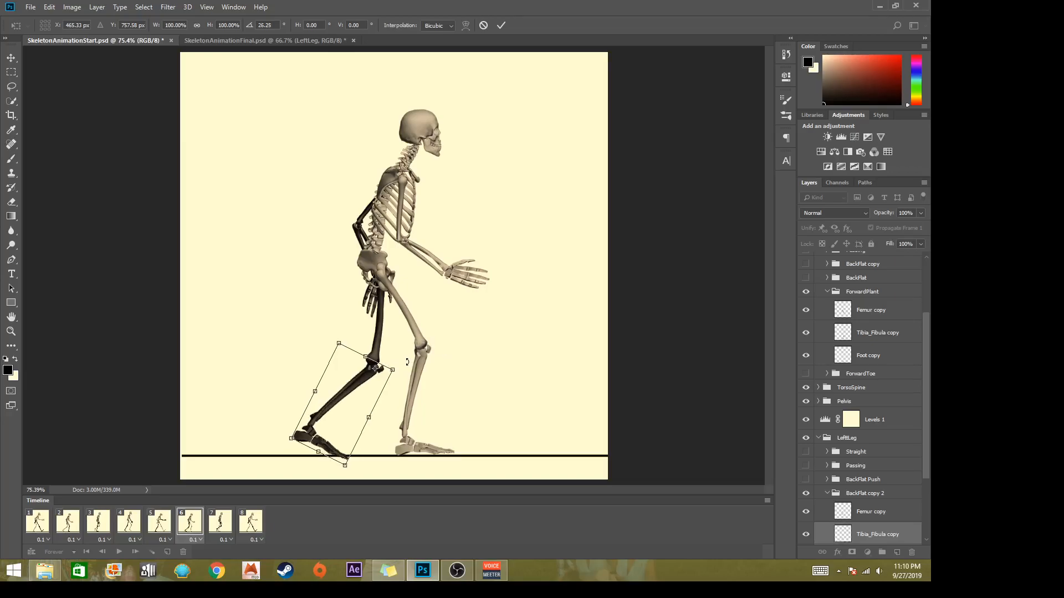
key(Return)
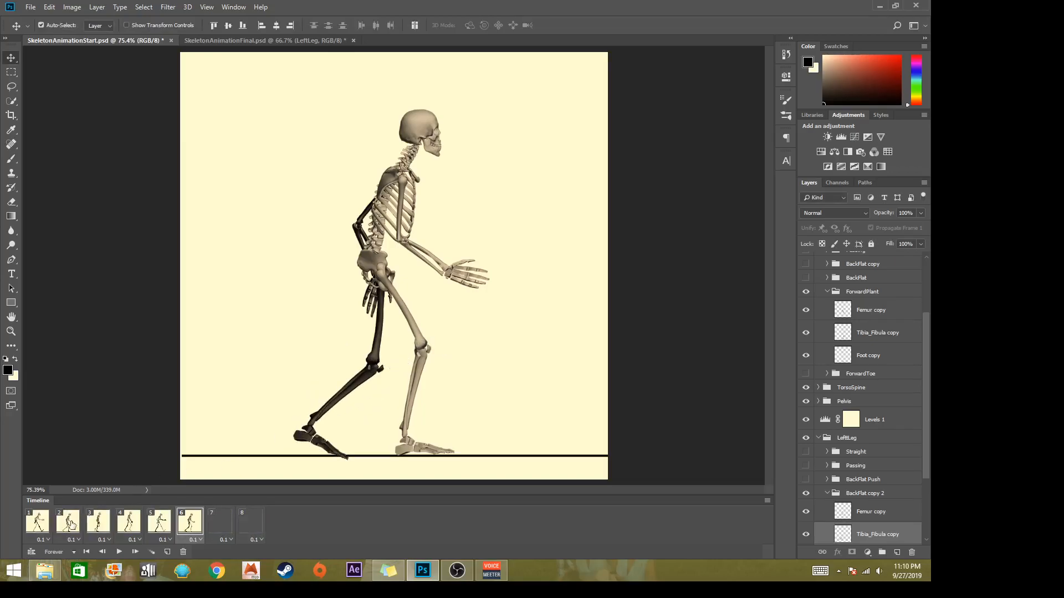
With frames 2 and 7 as reference, rotate the dark back foot in frame 6 by about 13.22° so the toes point down more steeply
click(68, 524)
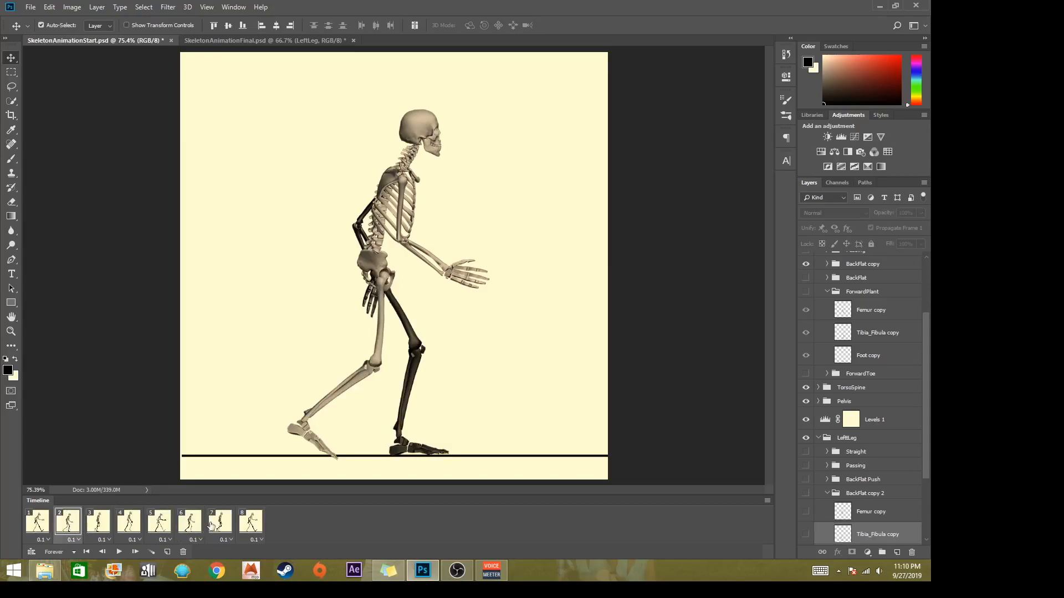
click(224, 525)
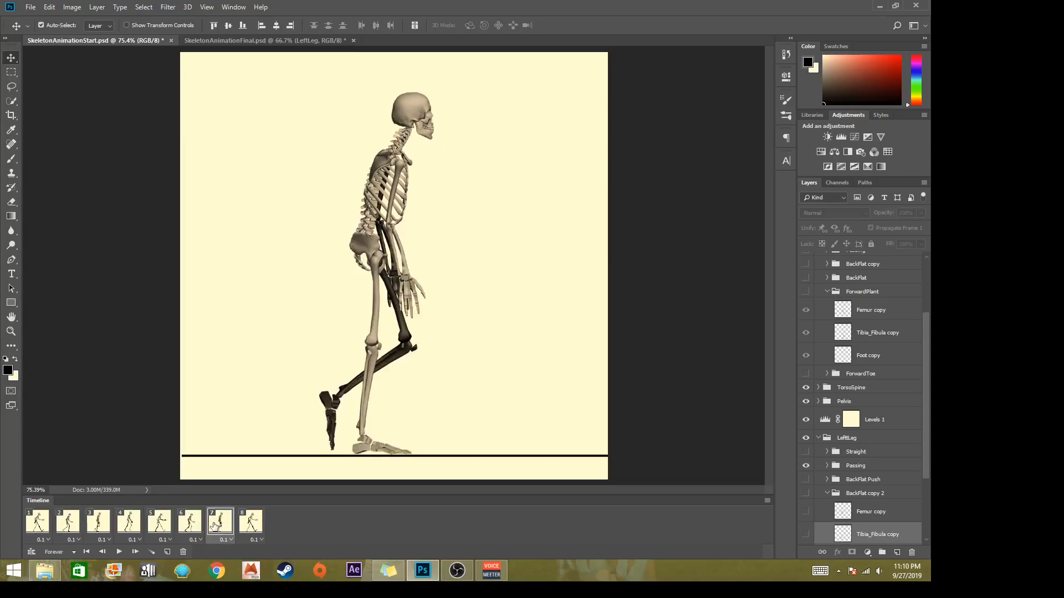
click(183, 527)
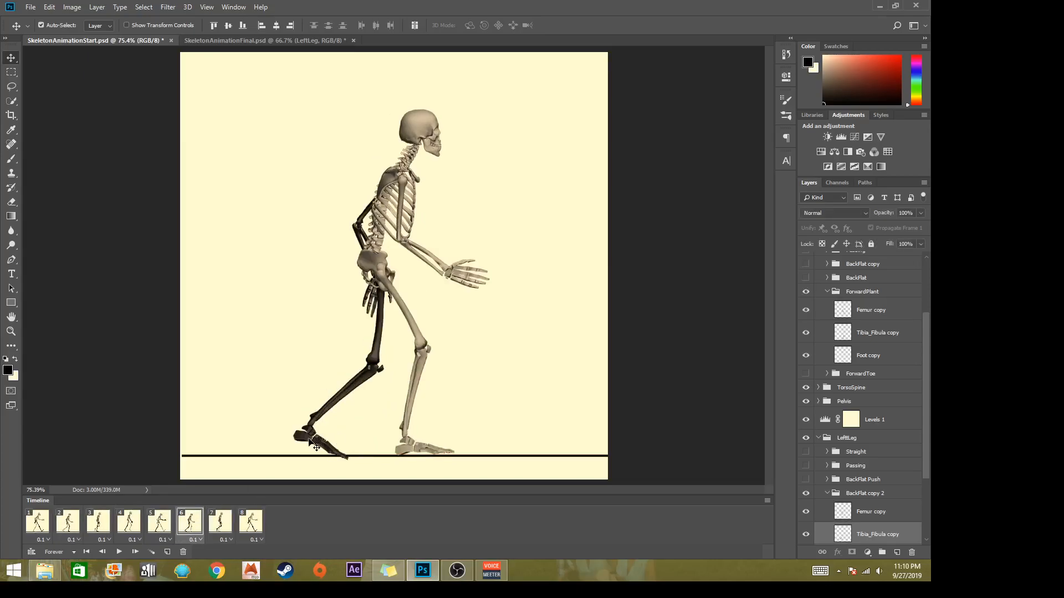
key(ctrl+t)
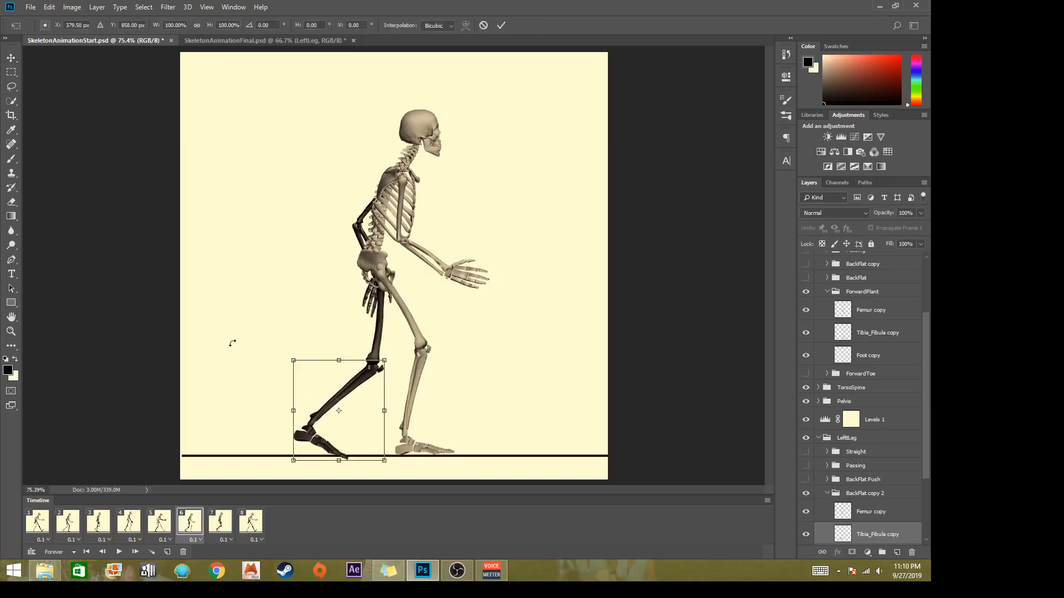
key(Return)
click(317, 440)
key(ctrl+t)
drag(320, 445, 365, 431)
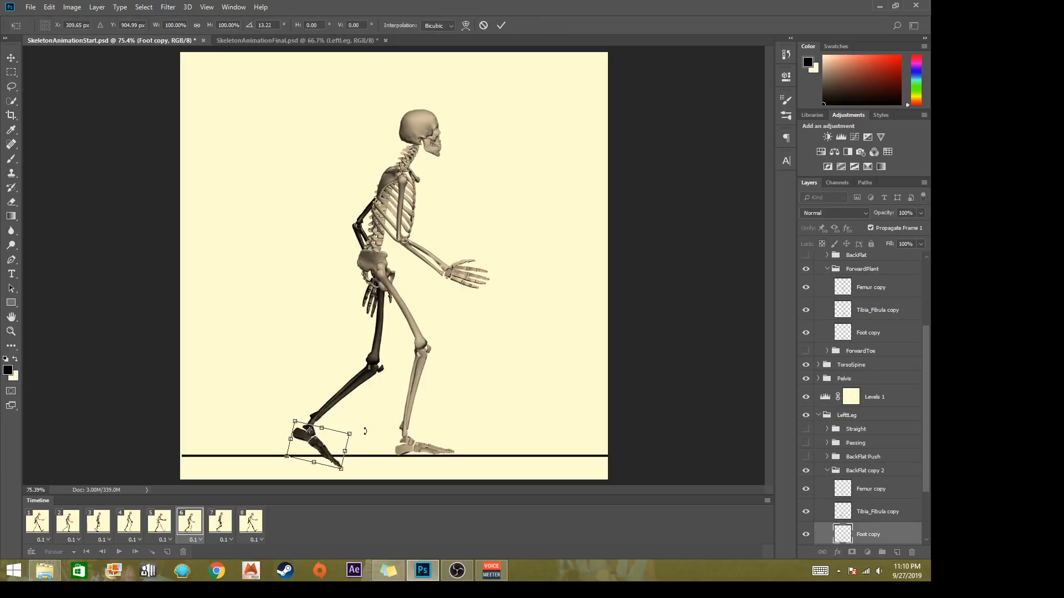
key(Return)
Rotate the dark back leg's tibia/fibula and foot together about the knee by about 8.52° to raise the heel
ctrl+click(334, 406)
ctrl+shift+click(298, 435)
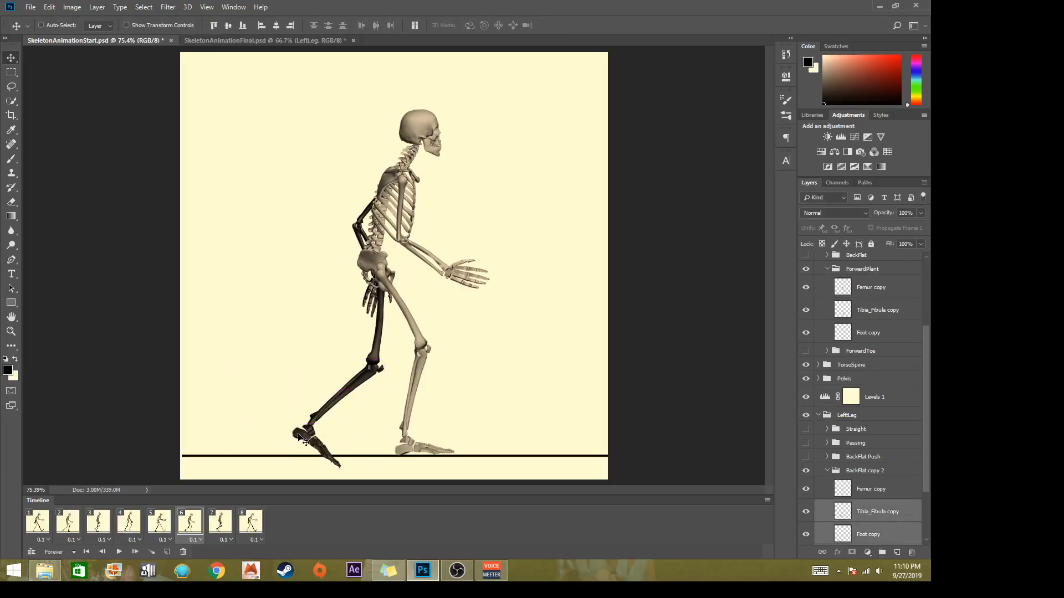
key(ctrl+t)
drag(338, 414, 401, 358)
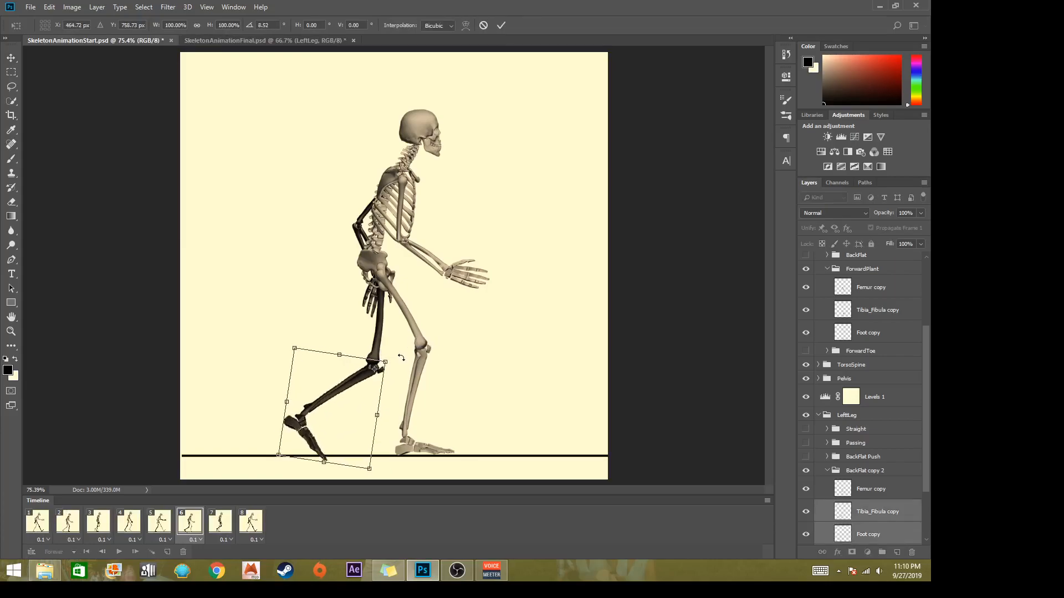
key(Return)
Compare frame 6 with frames 2, 5 and 7 to examine how the limbs move through the second half of the stride
click(68, 520)
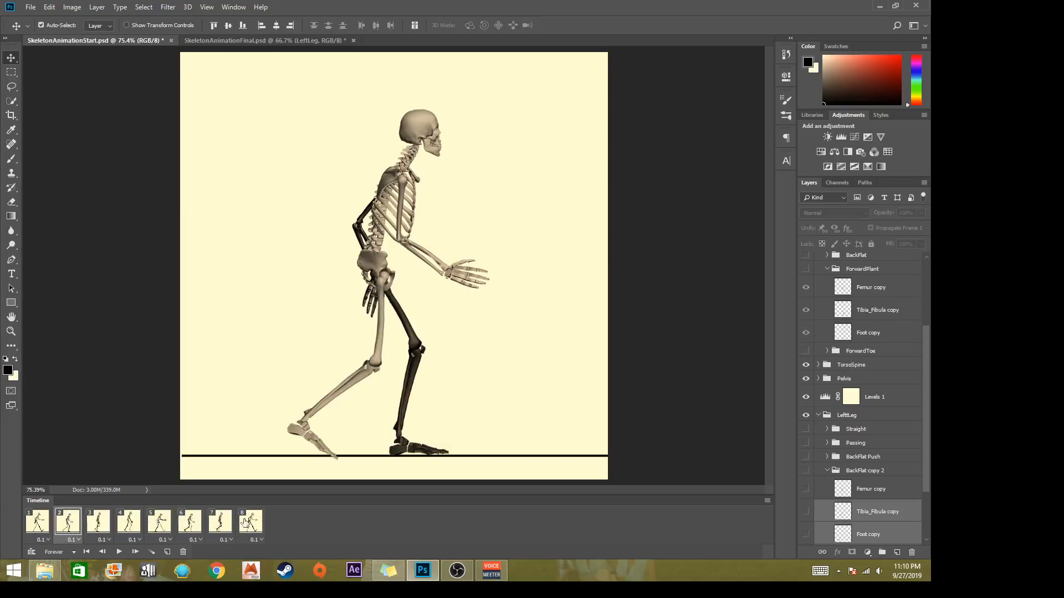
click(228, 524)
click(197, 525)
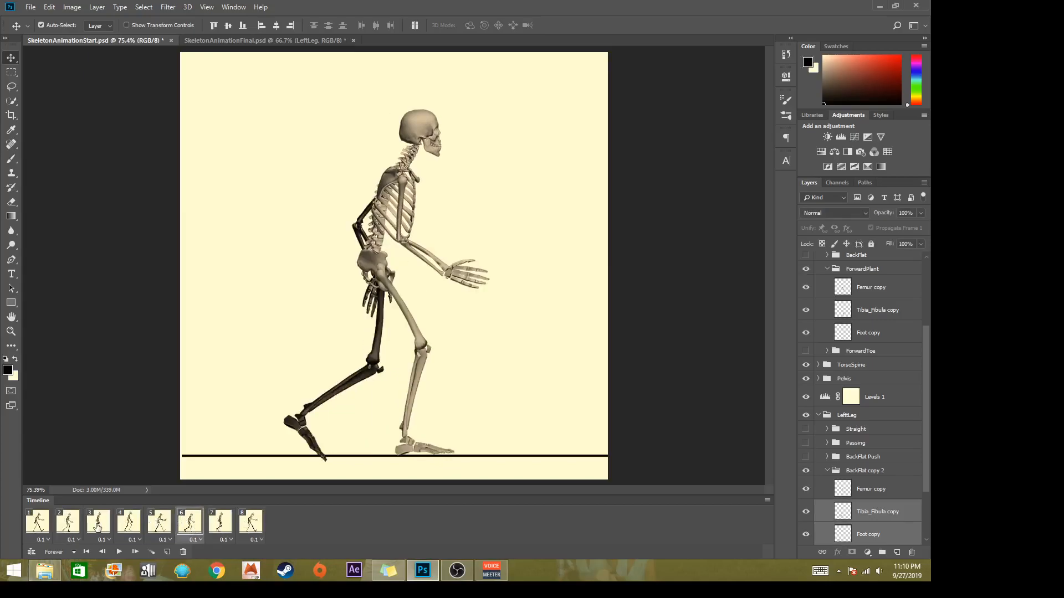
click(68, 523)
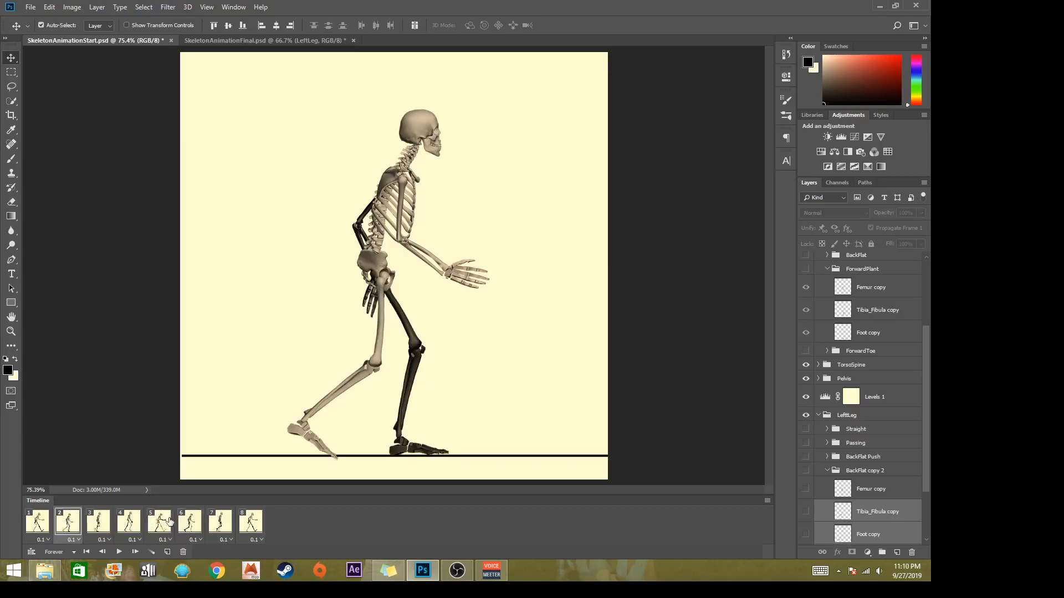
click(166, 522)
click(200, 520)
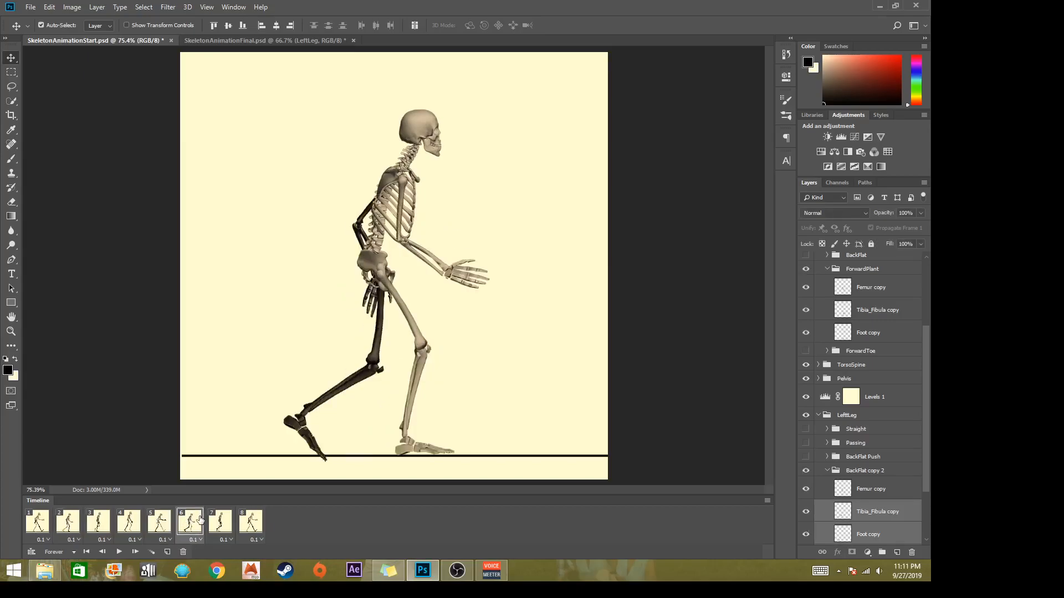
click(166, 525)
click(193, 523)
click(169, 525)
click(192, 523)
click(220, 522)
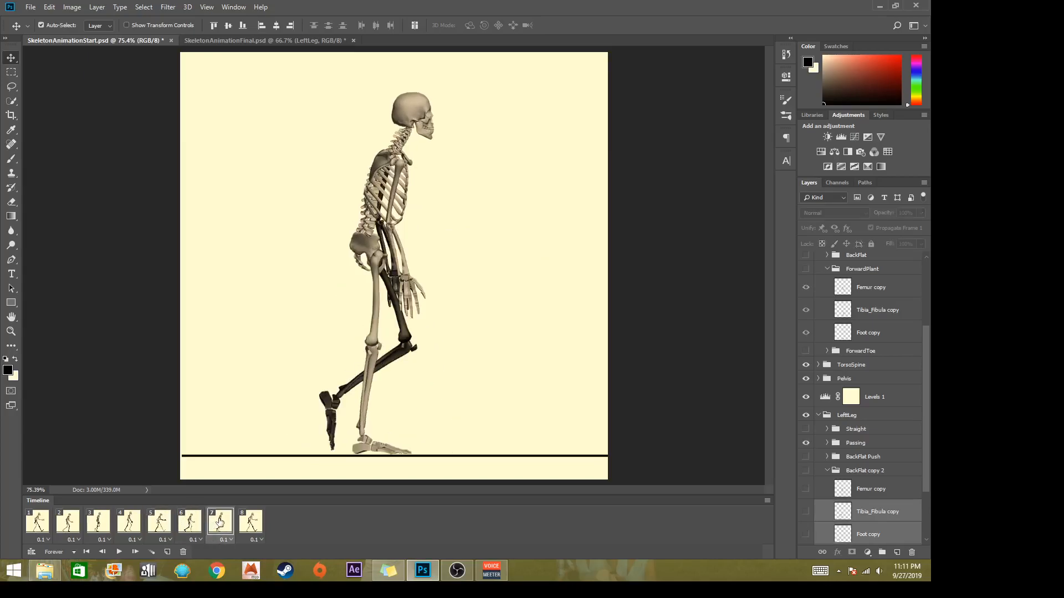
click(195, 523)
click(220, 523)
click(194, 527)
click(160, 526)
click(191, 523)
click(217, 521)
click(192, 523)
click(163, 524)
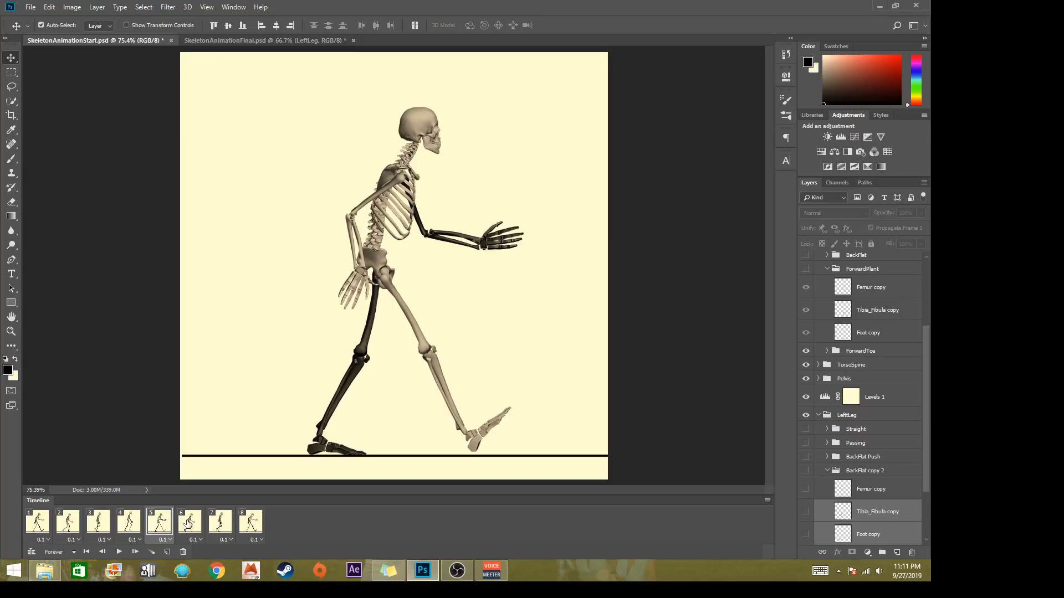
click(189, 523)
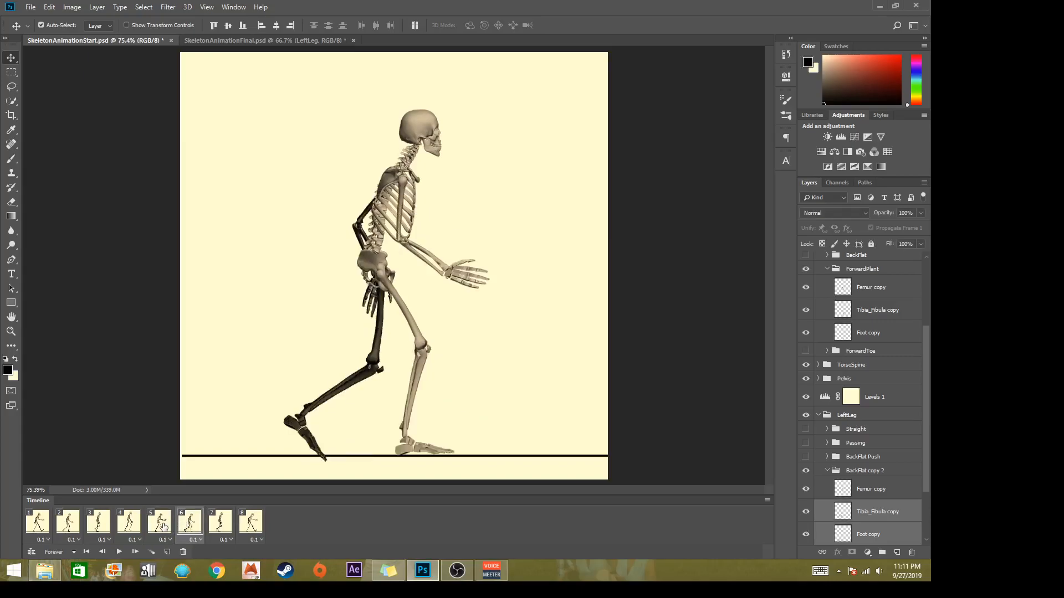
click(162, 525)
click(195, 524)
click(162, 526)
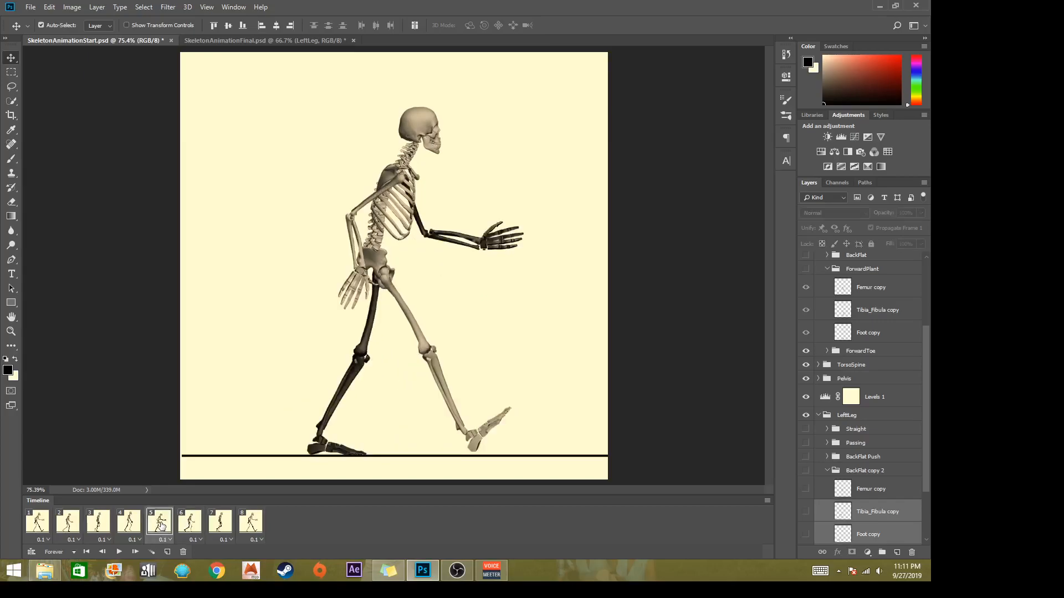
click(201, 524)
click(222, 523)
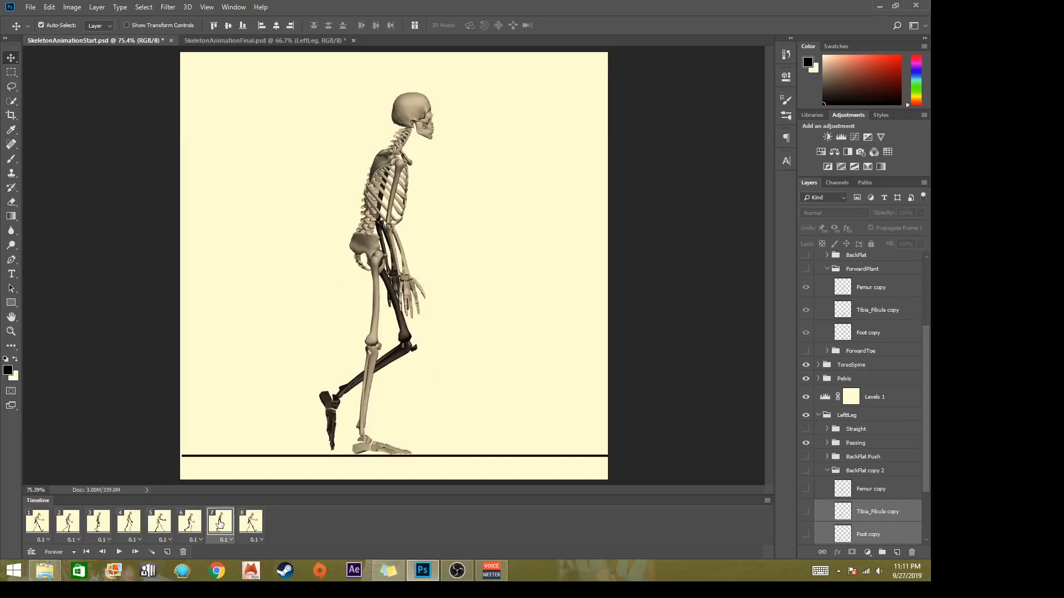
click(201, 524)
click(218, 524)
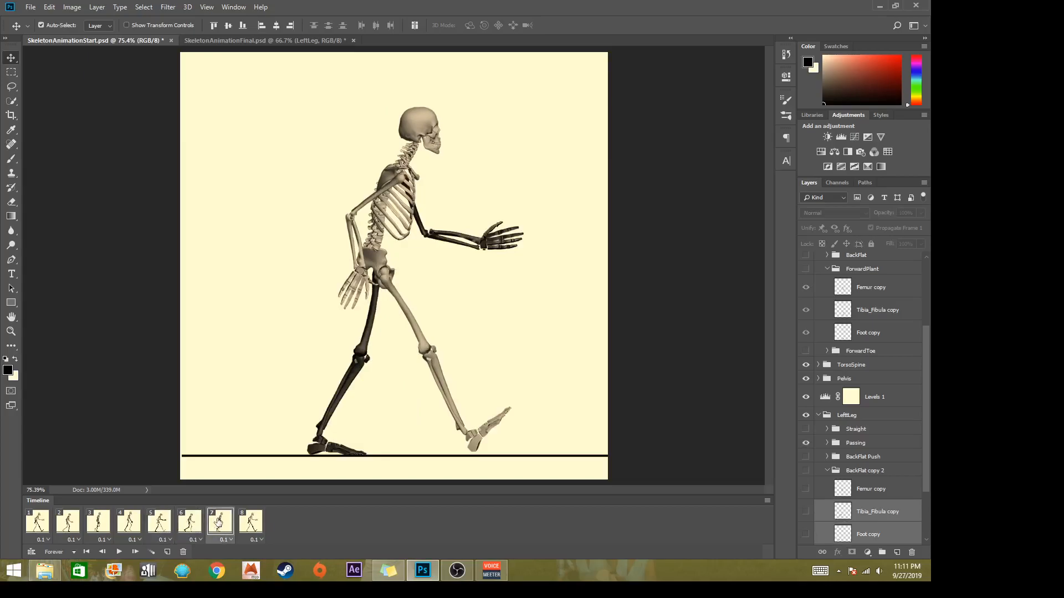
click(193, 524)
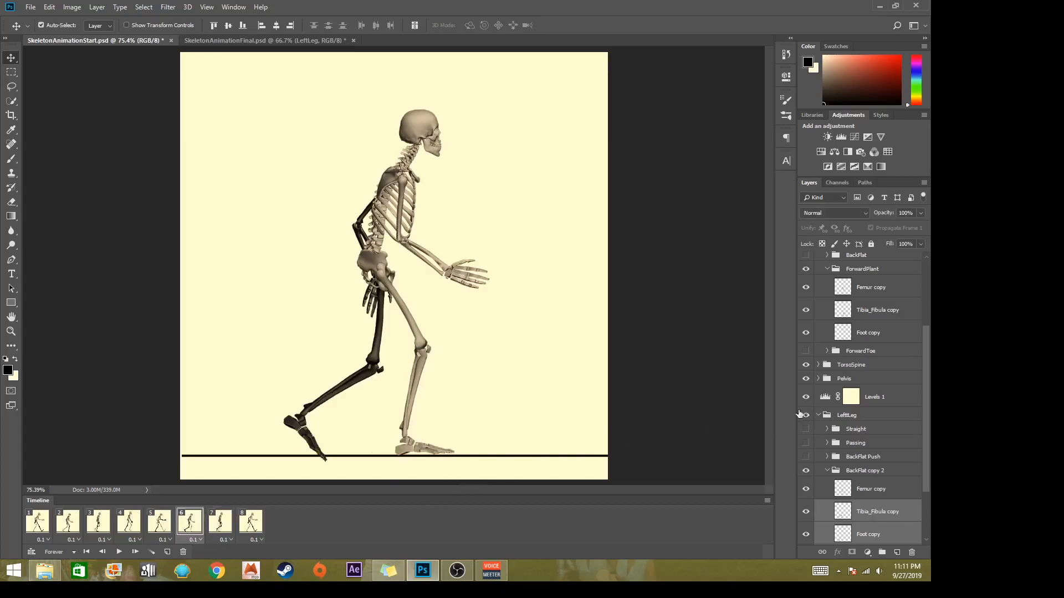
Collapse the LeftLeg and RightLeg groups, and expand RightArm and LeftArm to list their pose groups
click(818, 416)
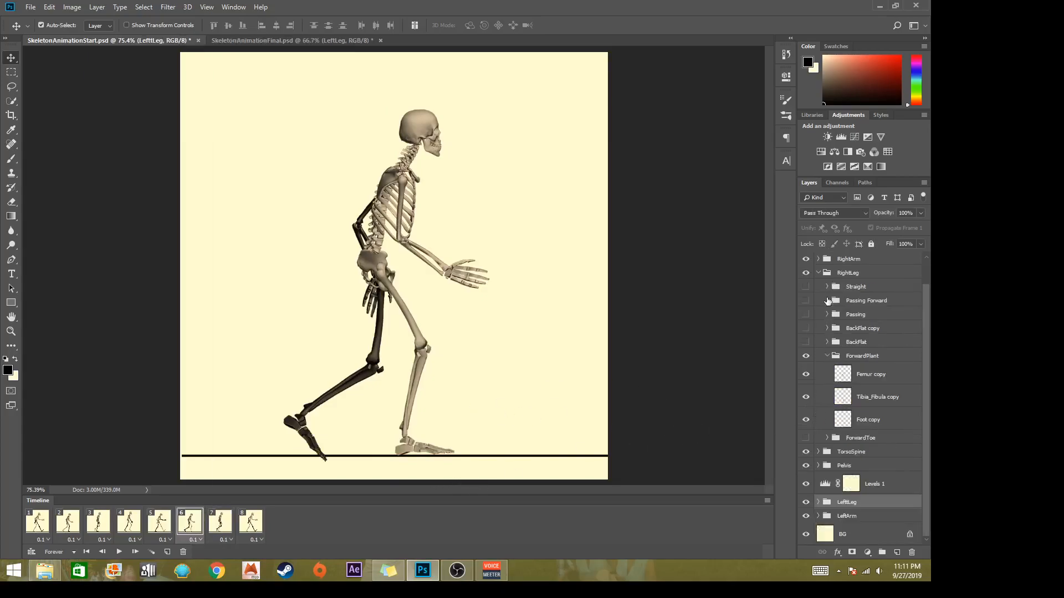
click(818, 272)
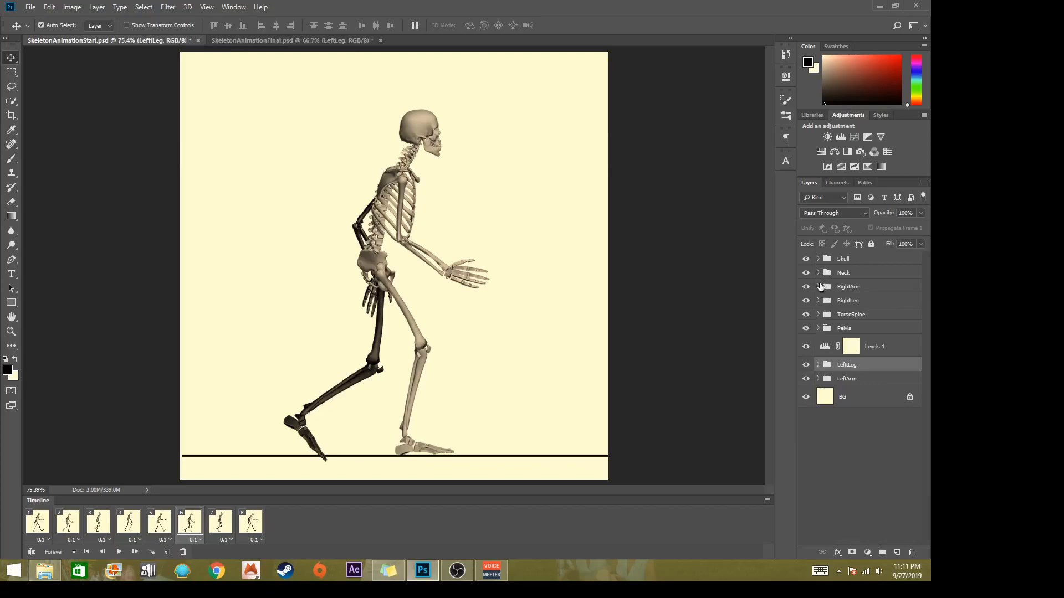
click(819, 286)
click(818, 448)
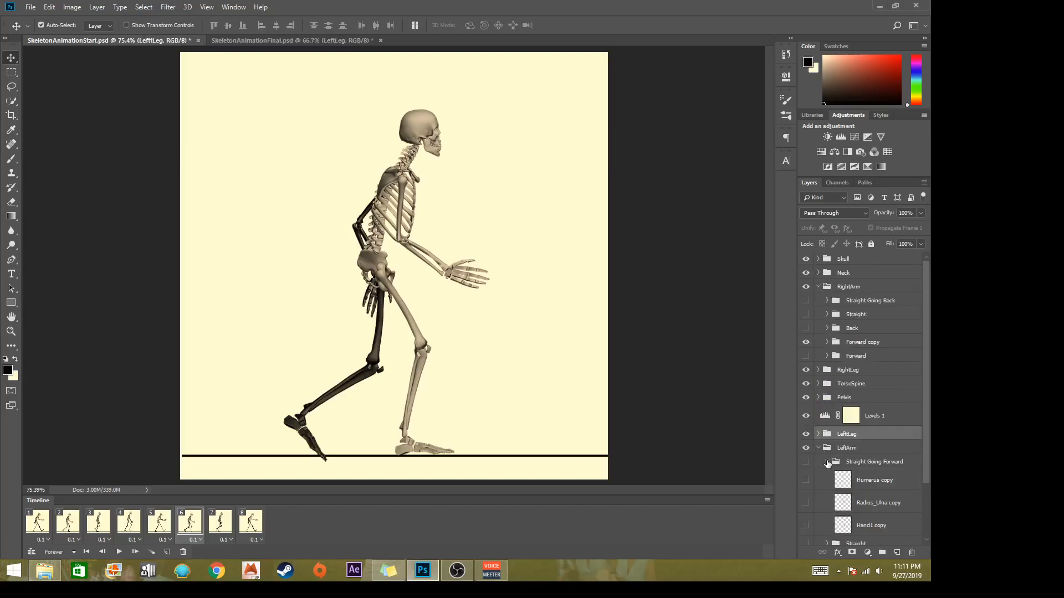
scroll(828, 464, down, 1)
click(827, 449)
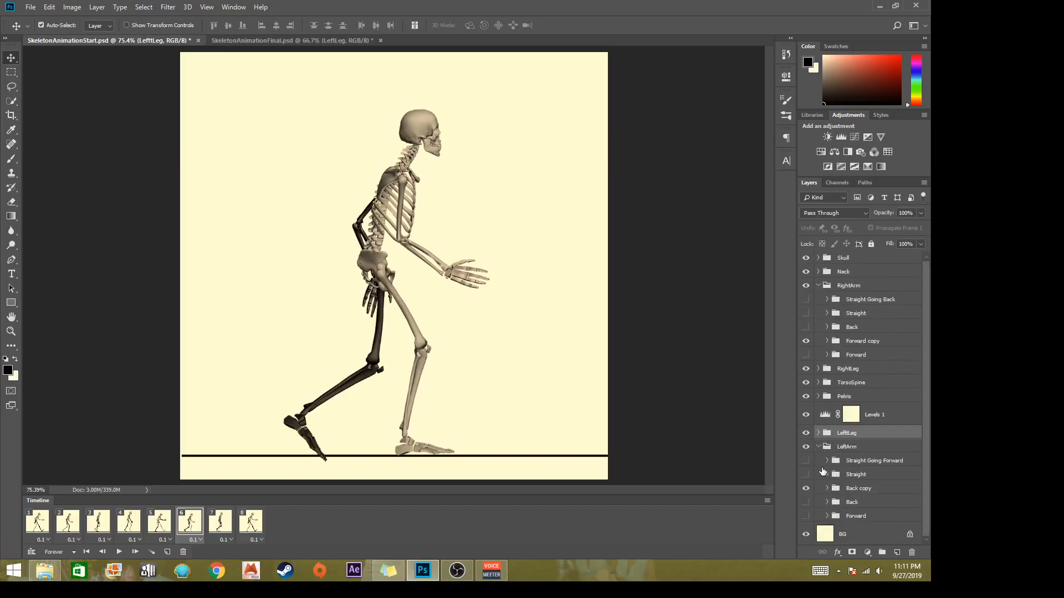
click(828, 487)
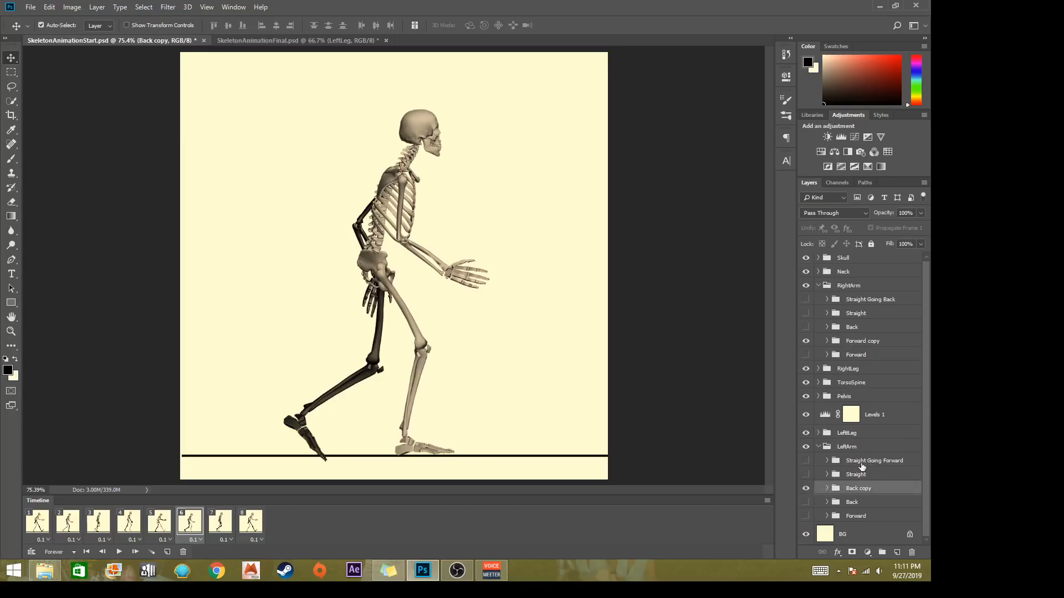
After comparing the arm poses in frames 5 and 7, duplicate the RightArm's Back group in frame 5 as Back Going Forward
click(165, 529)
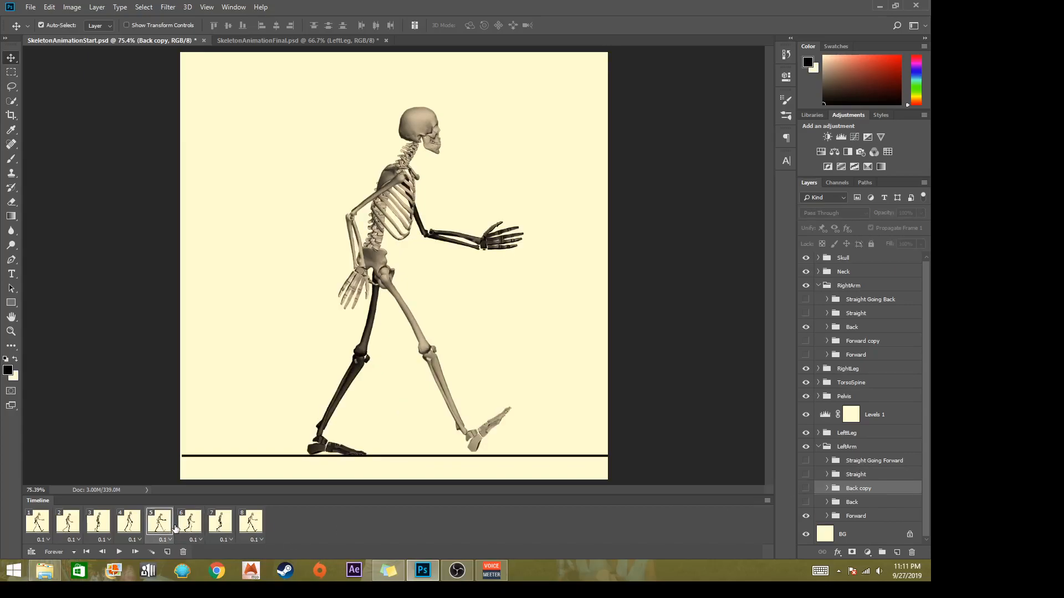
click(219, 524)
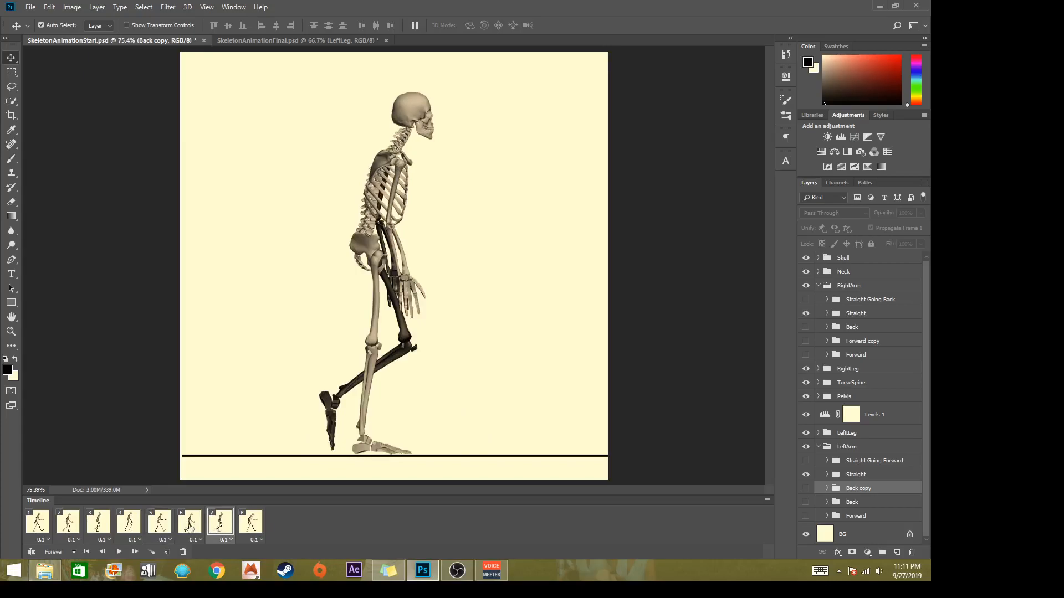
click(163, 529)
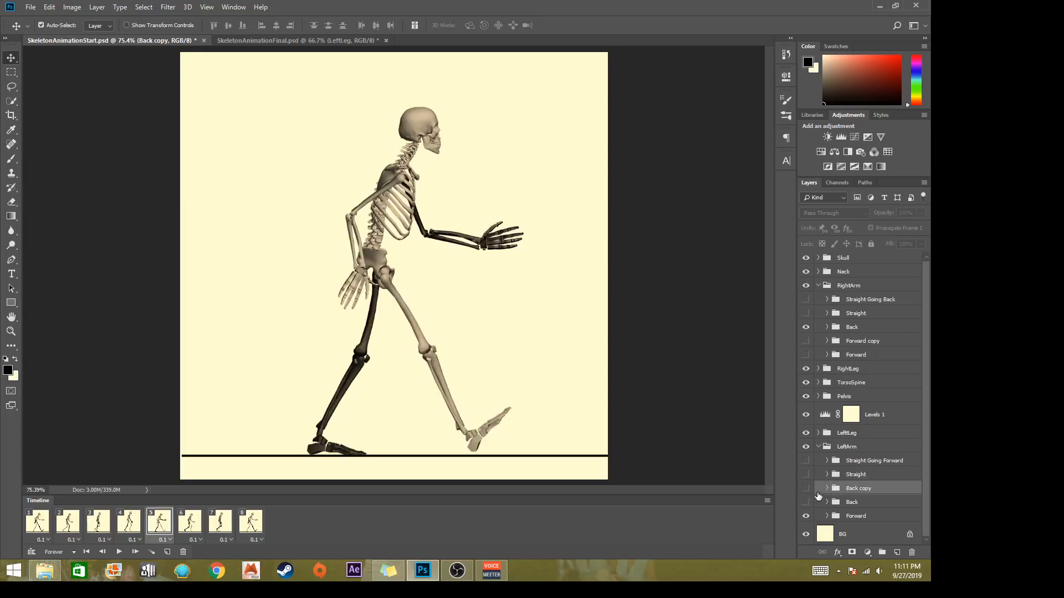
click(852, 328)
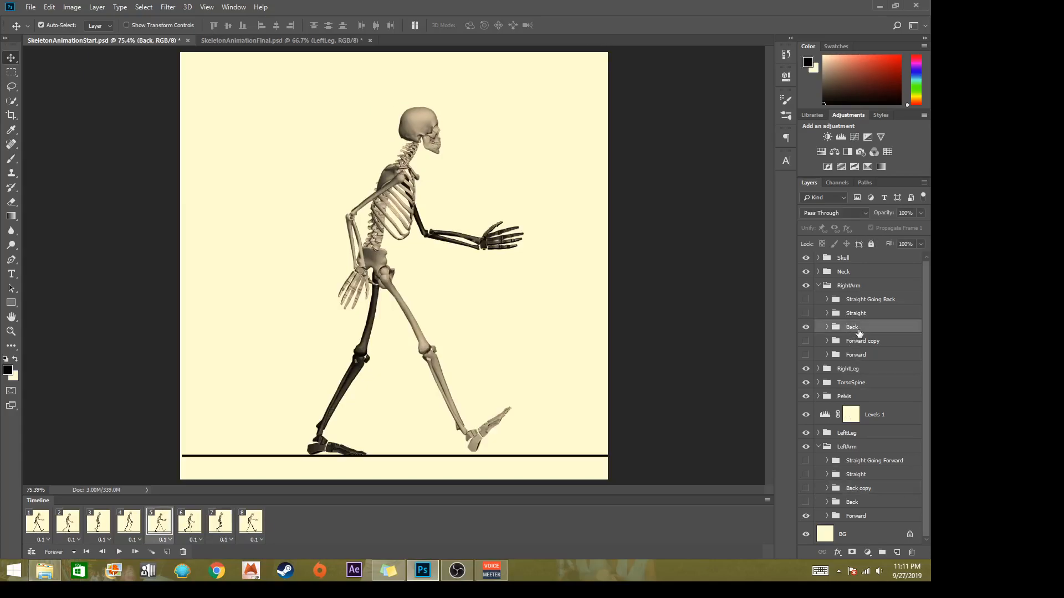
right_click(853, 330)
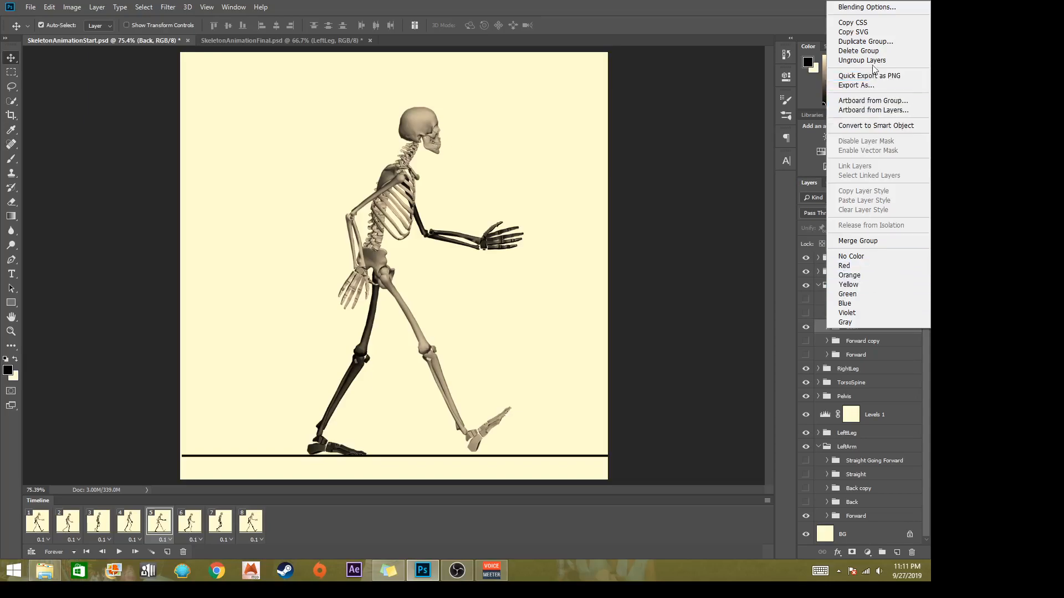
click(881, 42)
click(413, 190)
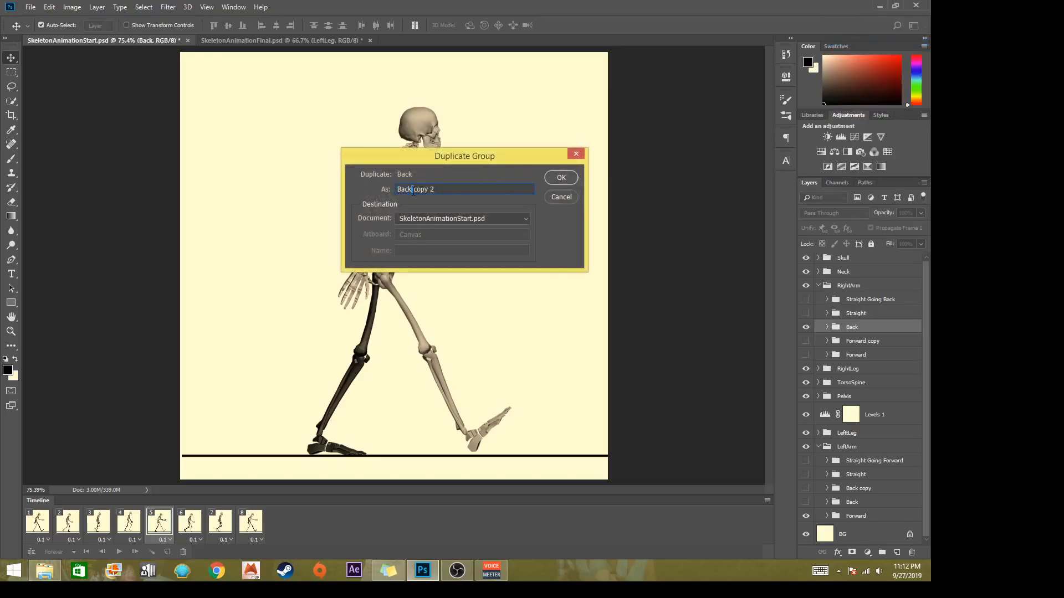
drag(396, 190, 460, 191)
text(B)
click(561, 178)
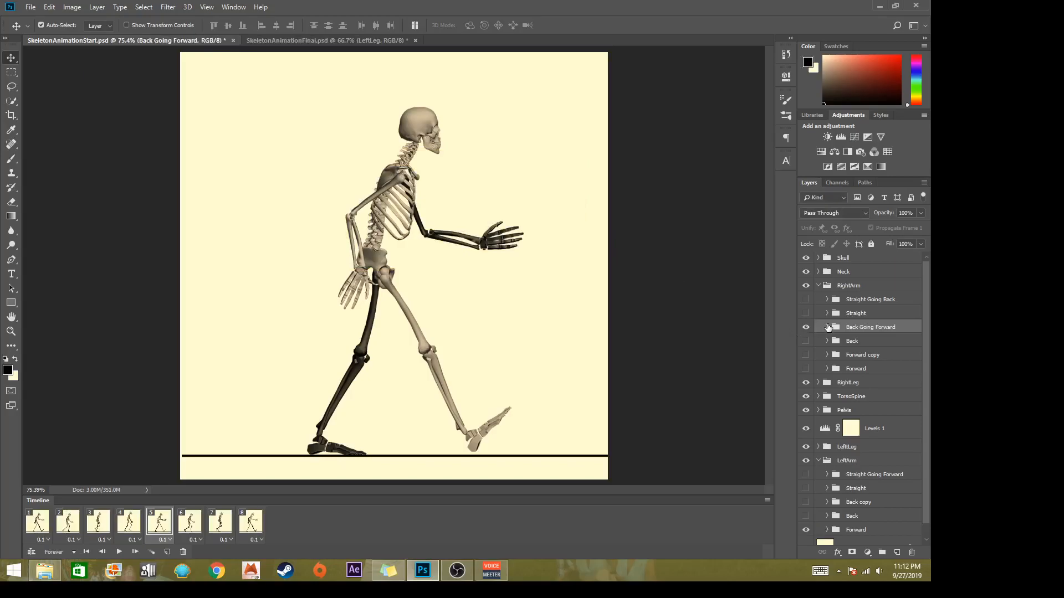
Try to rotate the Back Going Forward humerus, radius/ulna and hand forward about the shoulder in frame 5, and undo the rotation
click(828, 327)
click(867, 345)
shift+click(871, 398)
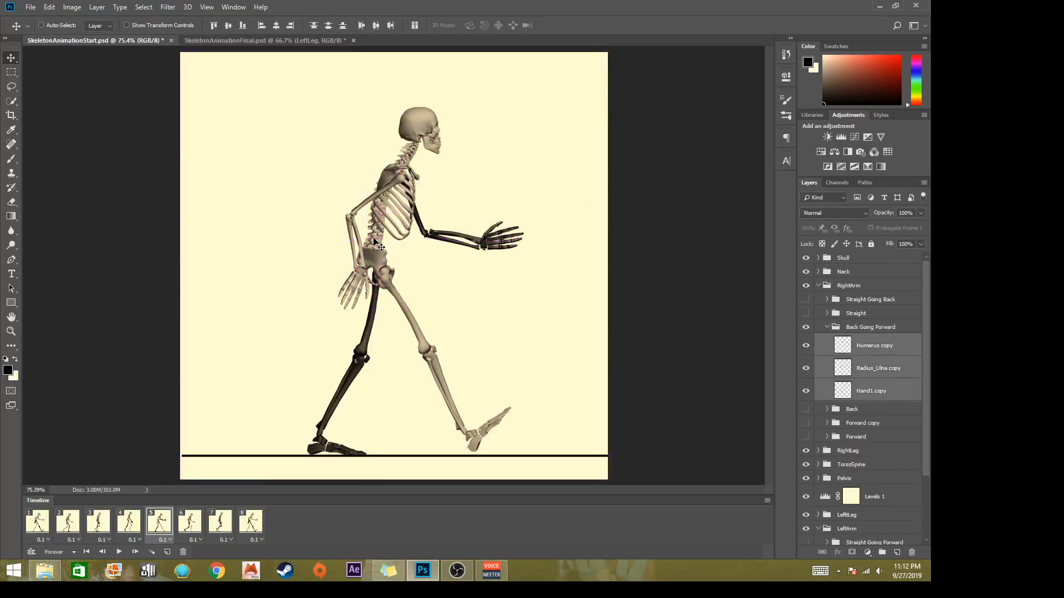
key(ctrl+t)
drag(372, 241, 417, 152)
key(Return)
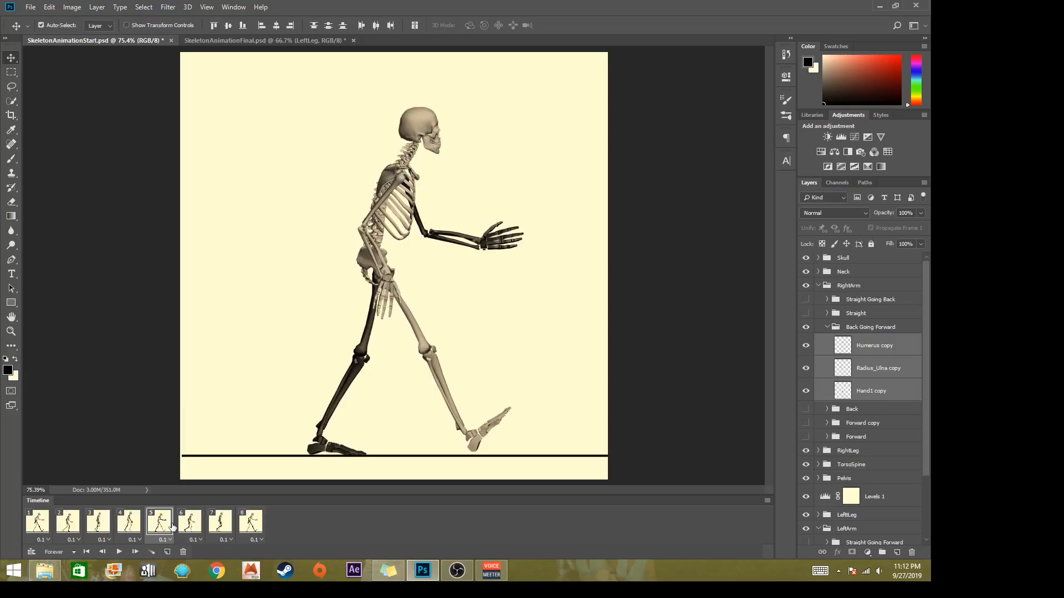
key(ctrl+z)
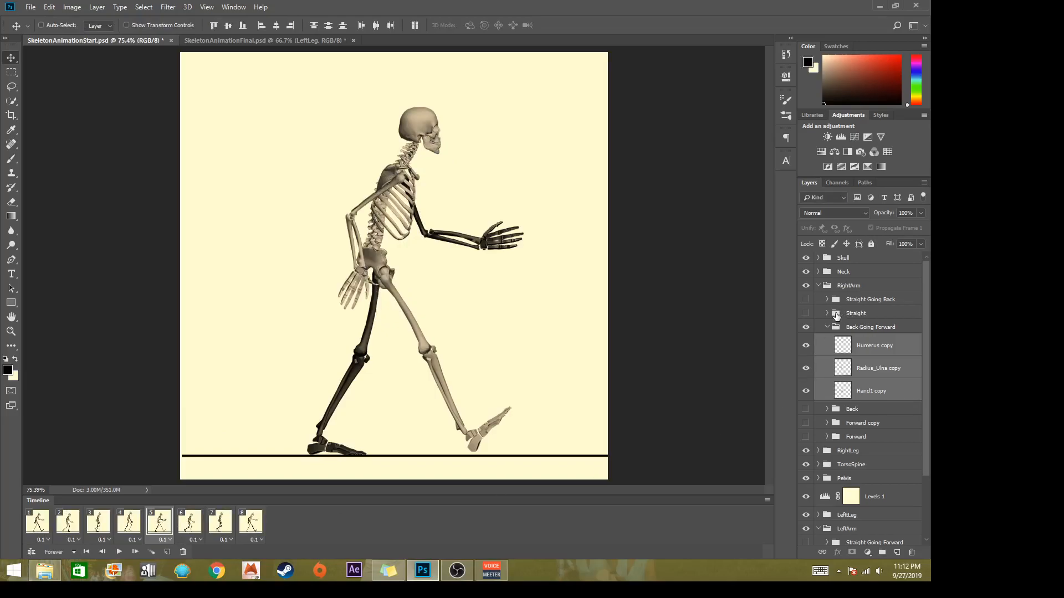
In frame 5, hide the RightArm's Back Going Forward group and show Back instead, and switch to frame 6
click(827, 329)
click(806, 326)
click(806, 341)
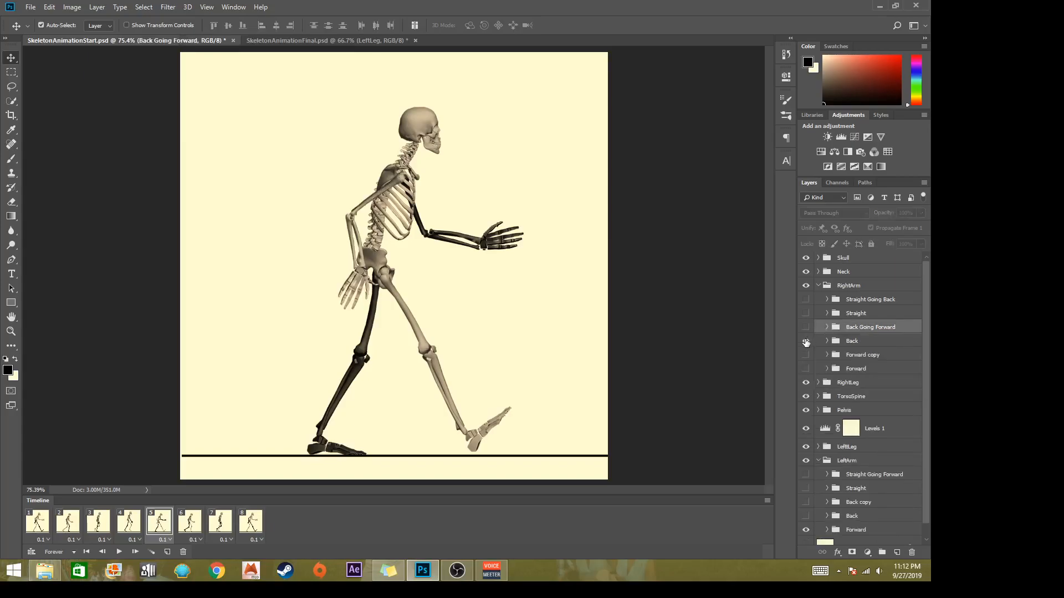
click(190, 521)
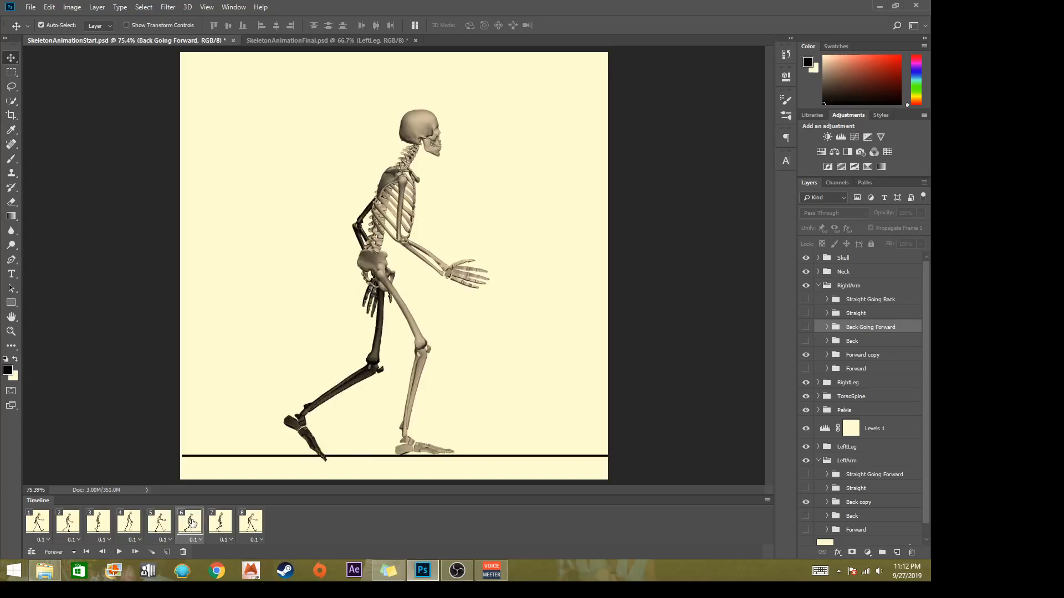
In frame 6, hide the RightArm's Forward copy group and show Back Going Forward with all its bones, comparing it with frame 5
click(806, 355)
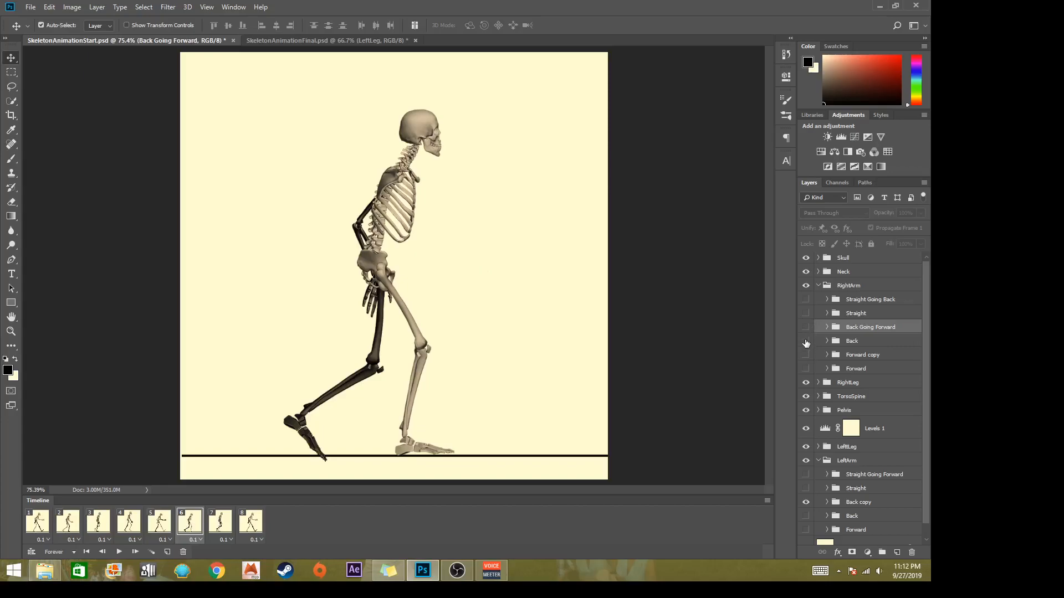
click(806, 327)
click(827, 327)
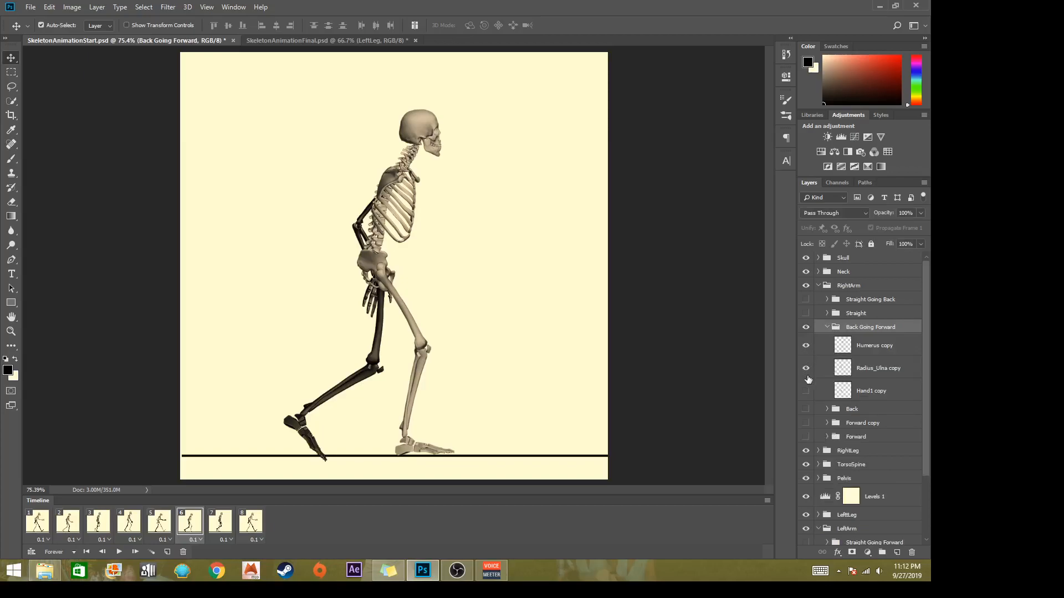
click(827, 328)
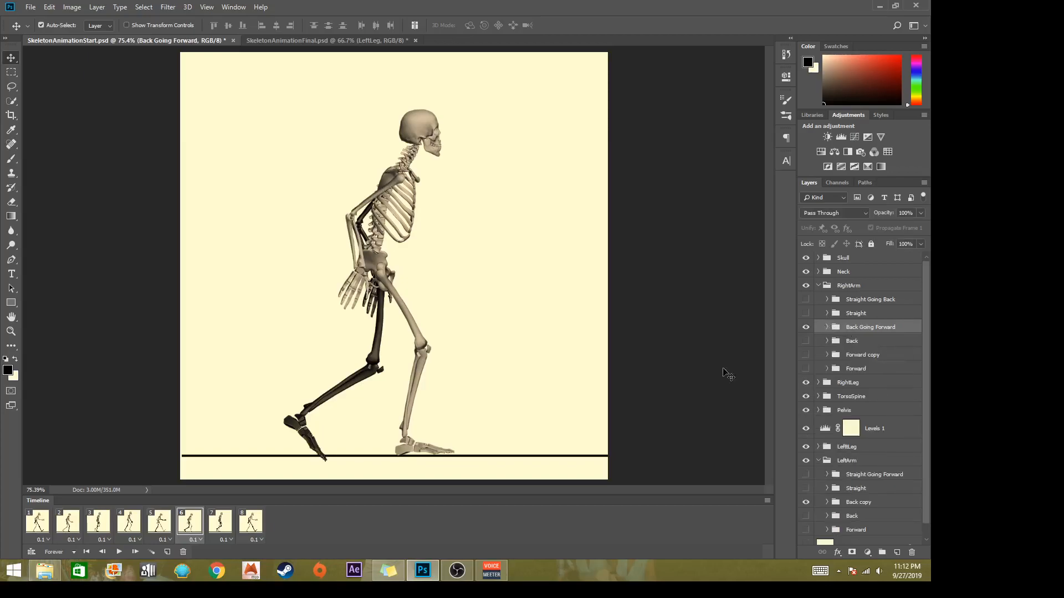
click(162, 526)
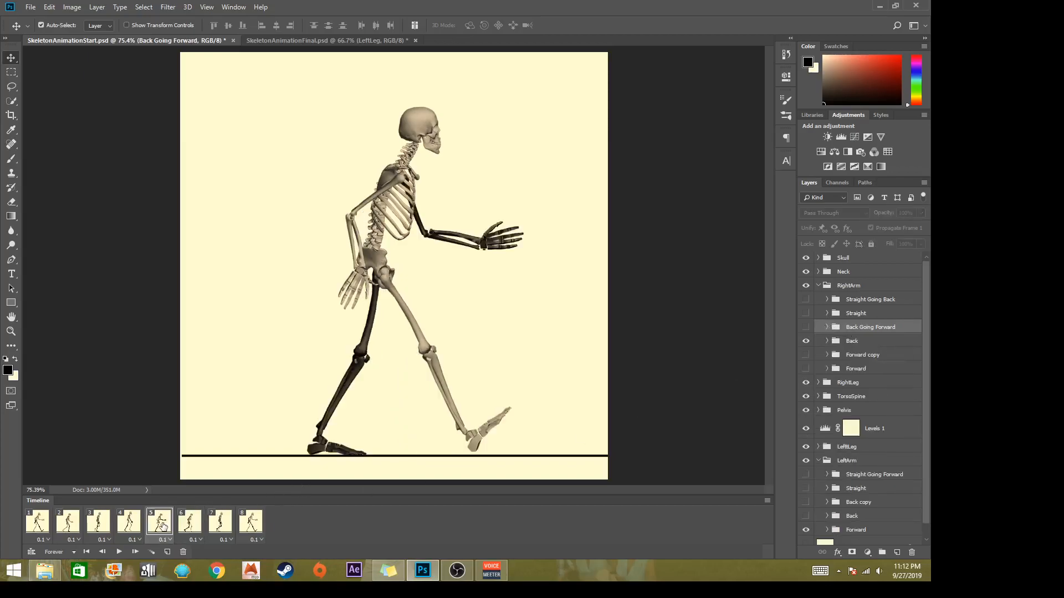
click(193, 525)
Rotate the Back Going Forward humerus, radius/ulna and hand forward about the shoulder in frame 6, checking the pose against frames 5 and 7
click(827, 329)
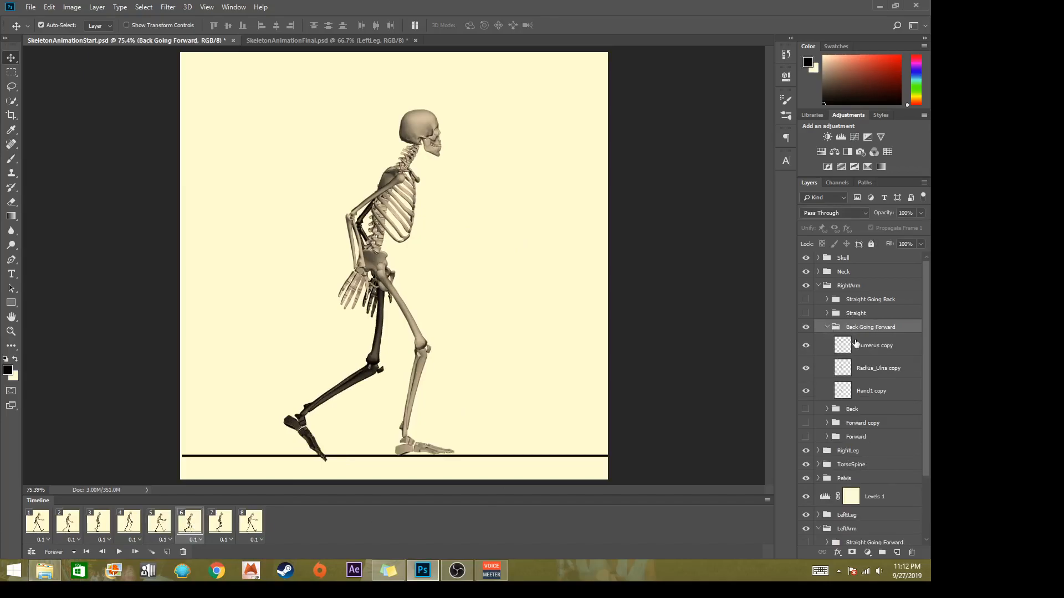
click(869, 349)
shift+click(839, 392)
key(ctrl+t)
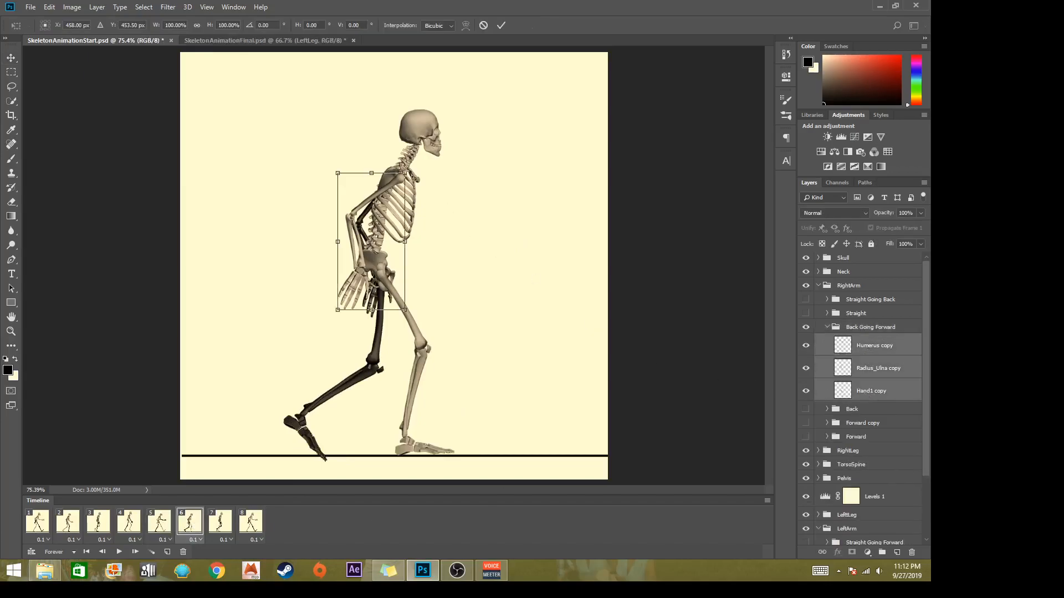
drag(370, 244, 338, 162)
key(Return)
click(159, 522)
click(190, 524)
click(161, 524)
click(190, 524)
click(220, 522)
click(190, 523)
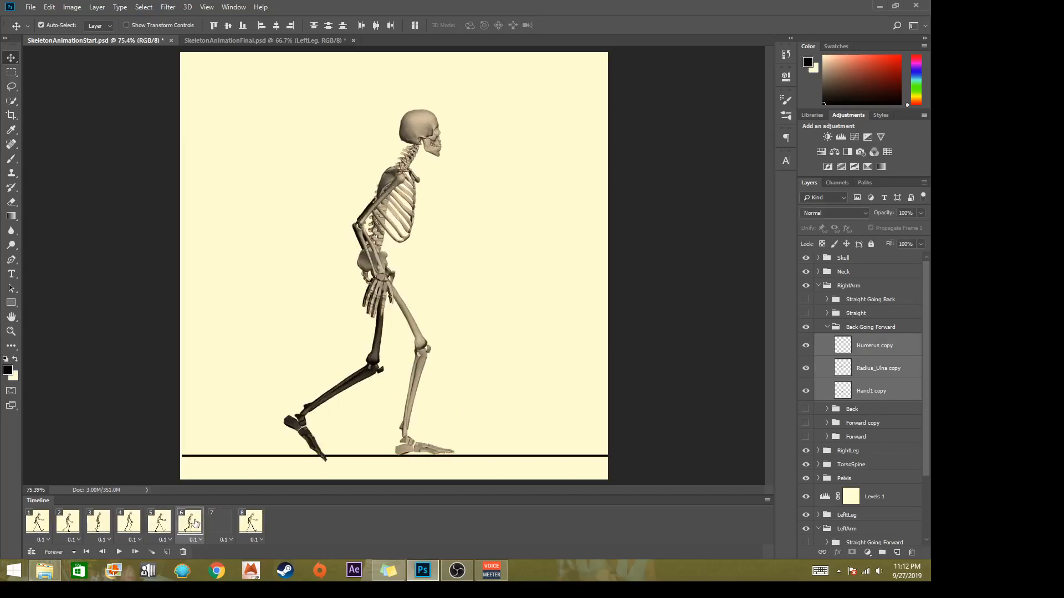
Rotate the RightArm's Back Going Forward bones further forward in frame 6 so the hand passes in front of the pelvis
key(ctrl+t)
drag(380, 250, 382, 156)
key(Return)
Step through frames 5 to 8 to examine how the right arm swings from back to forward
click(166, 526)
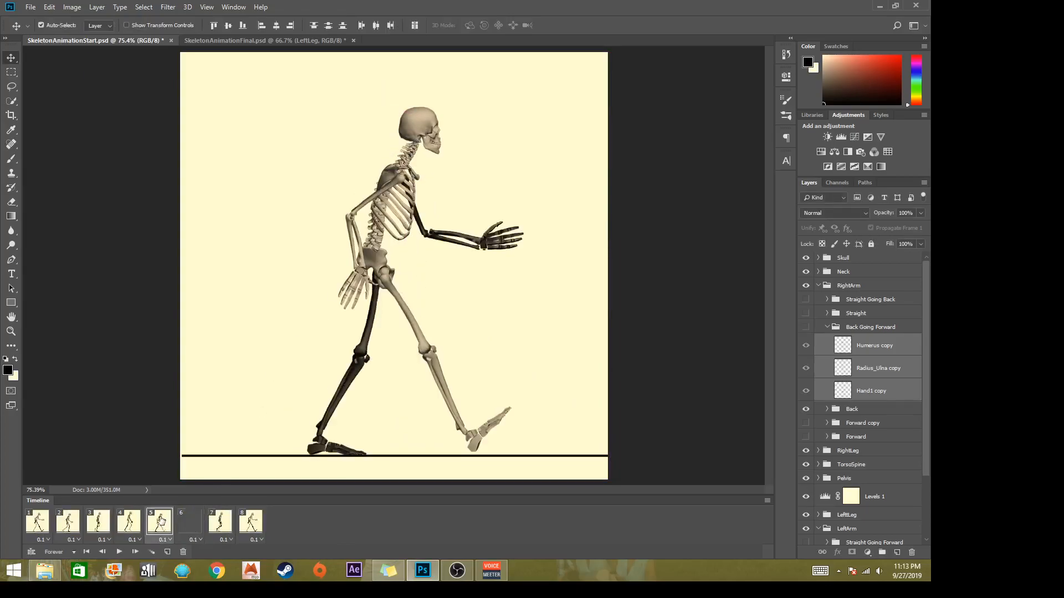
click(188, 525)
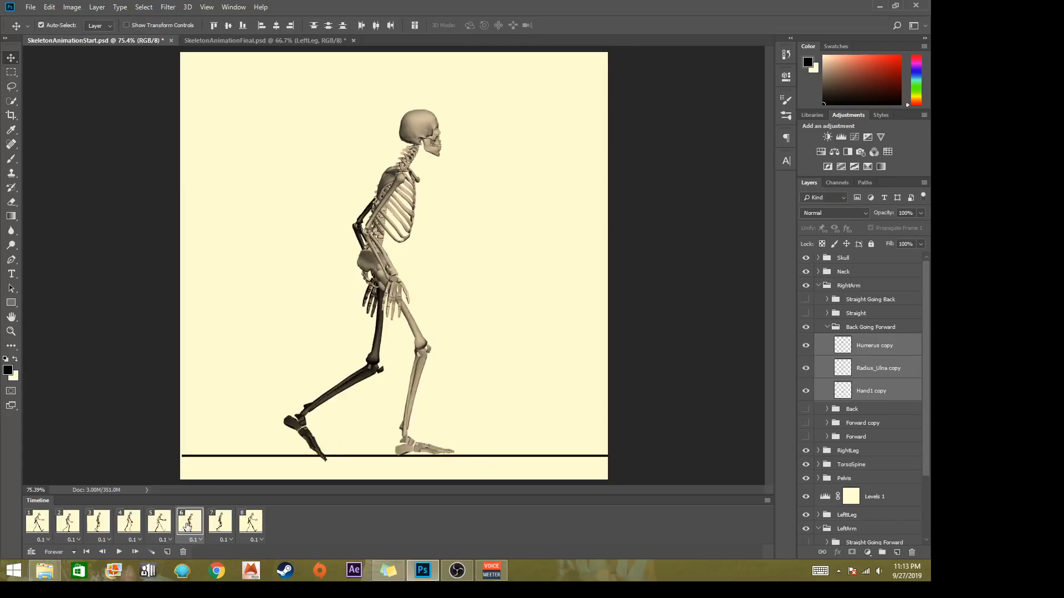
click(216, 523)
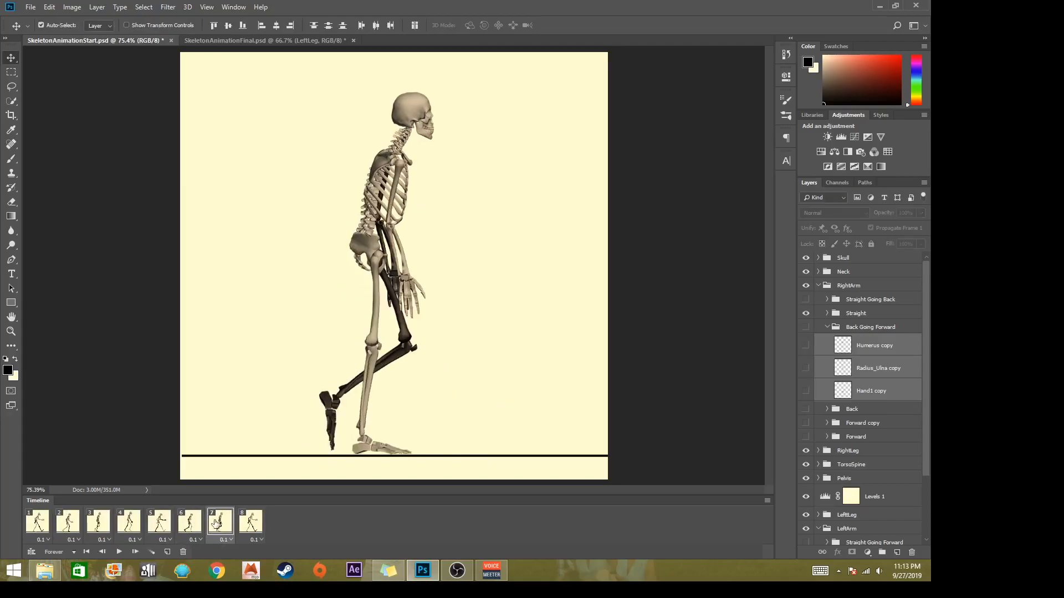
click(251, 523)
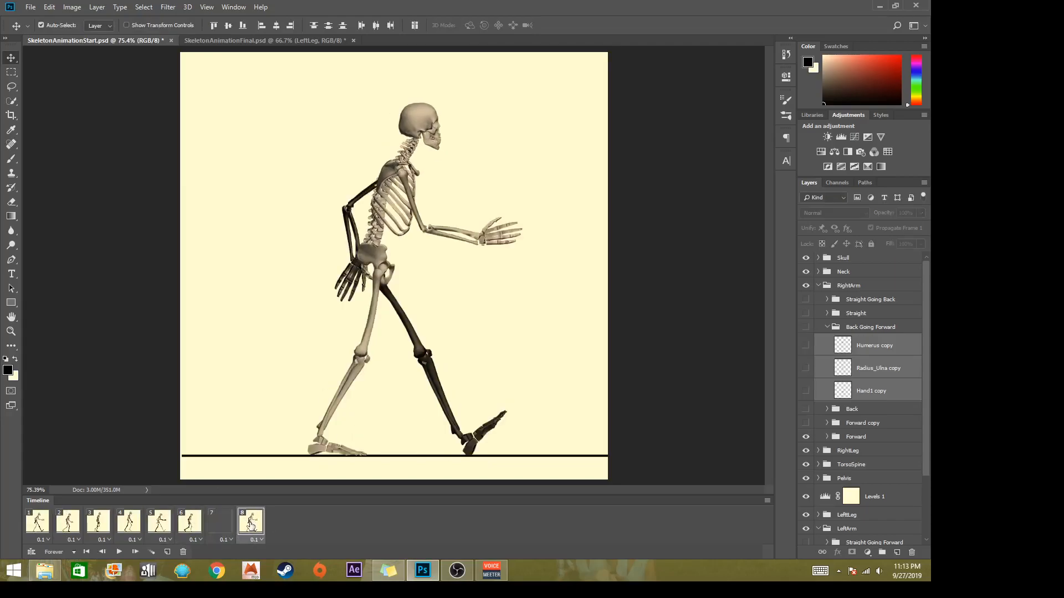
click(225, 524)
click(252, 524)
click(185, 527)
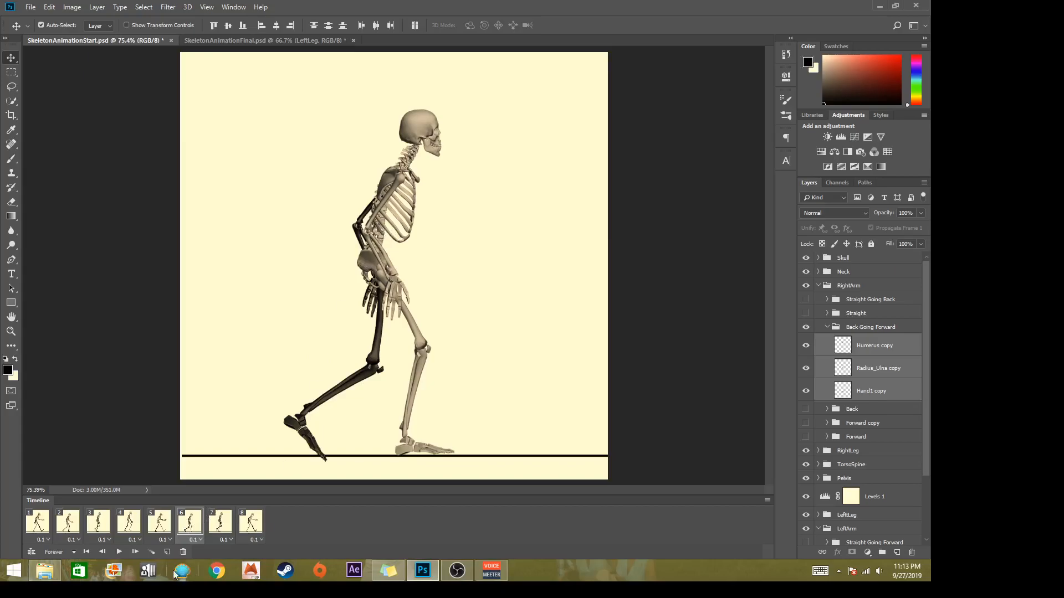
click(161, 526)
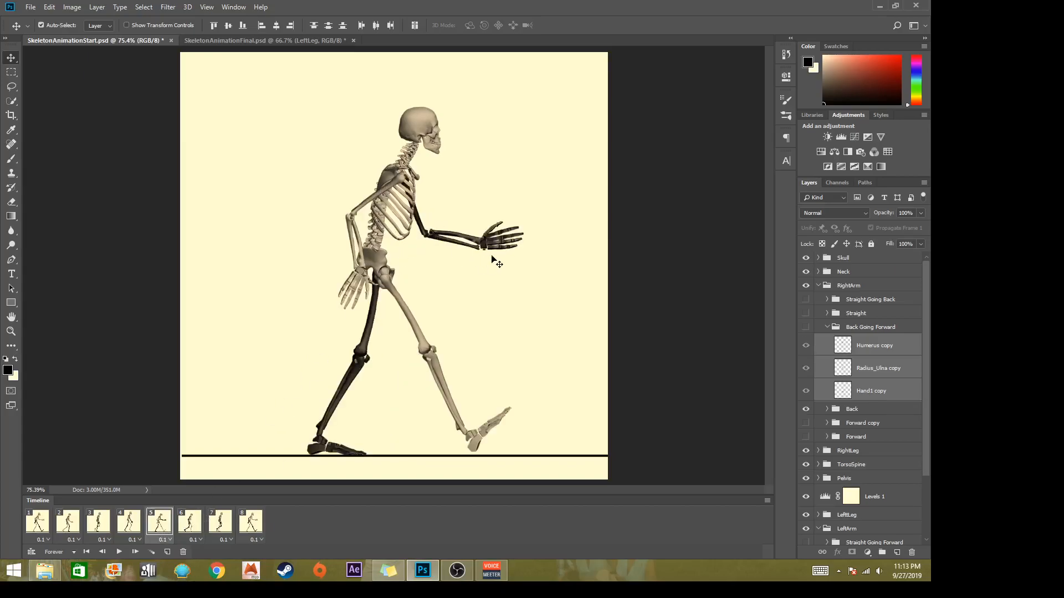
click(190, 525)
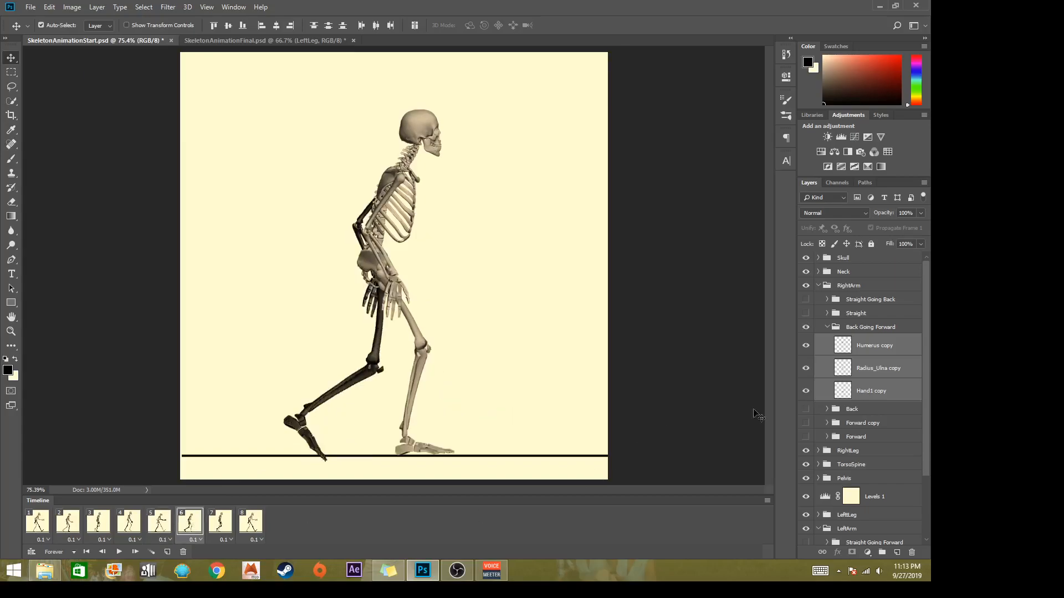
Collapse RightArm, and in frame 6 hide the LeftArm's Back copy group and show its Forward group instead
click(818, 285)
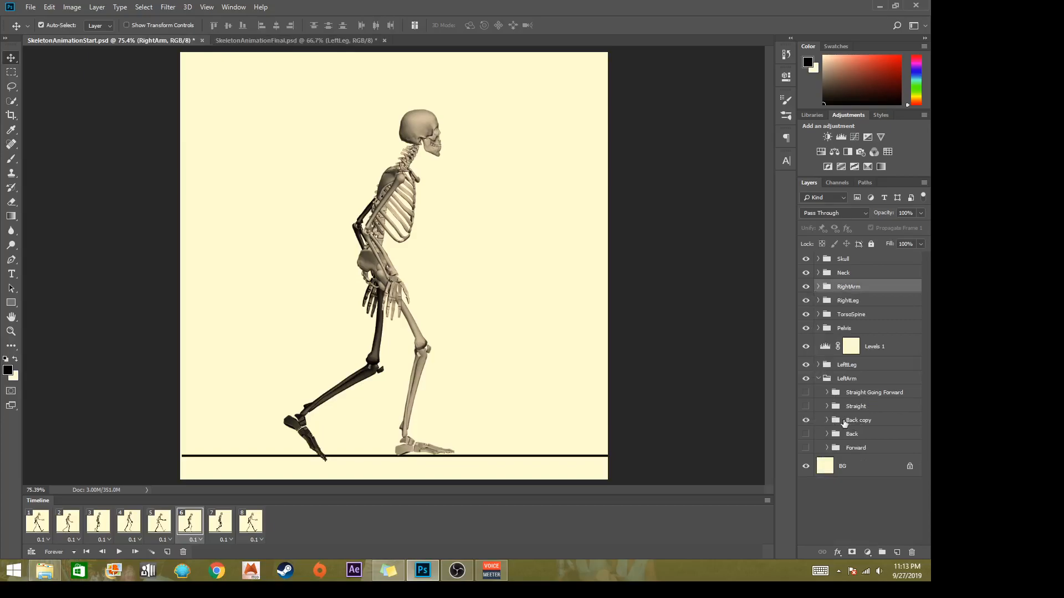
click(218, 528)
click(159, 525)
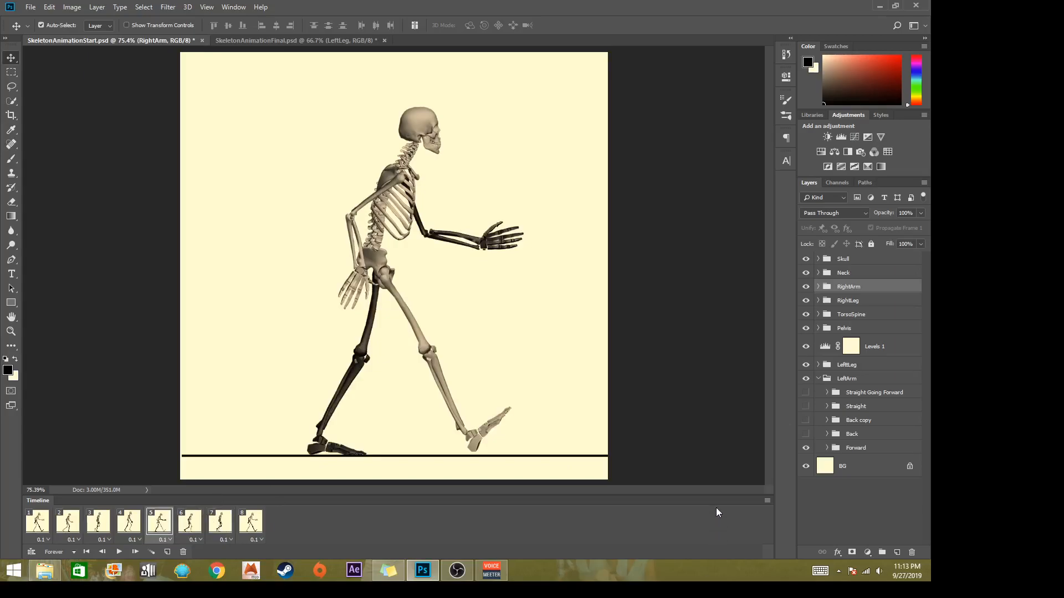
click(190, 522)
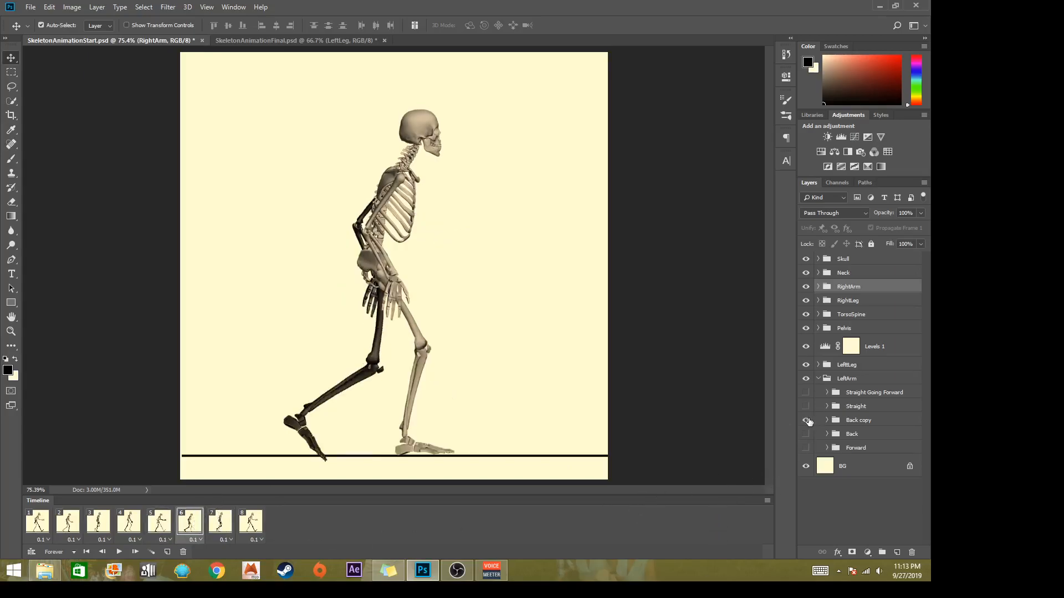
click(805, 435)
click(805, 449)
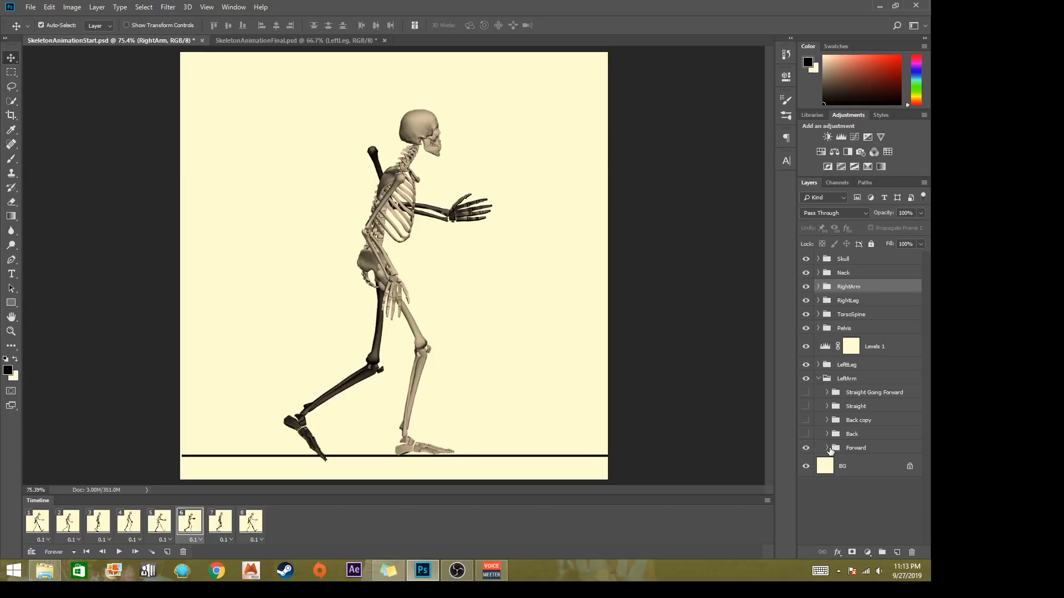
Duplicate the LeftArm's Forward group as Forward Going Back, and hide the original Forward group in frame 6
click(847, 450)
right_click(848, 450)
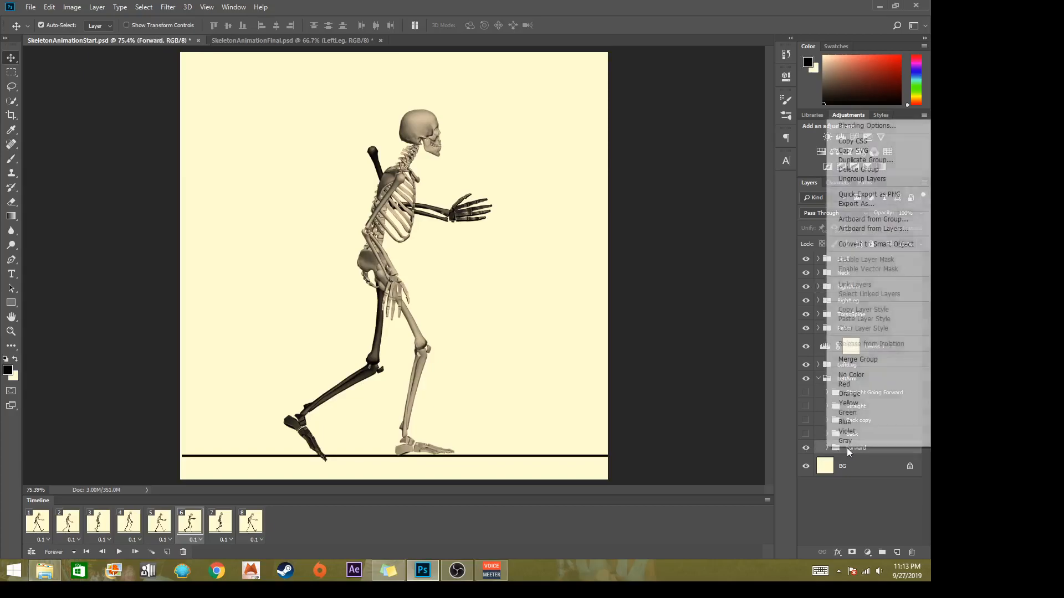
click(853, 160)
text(fO)
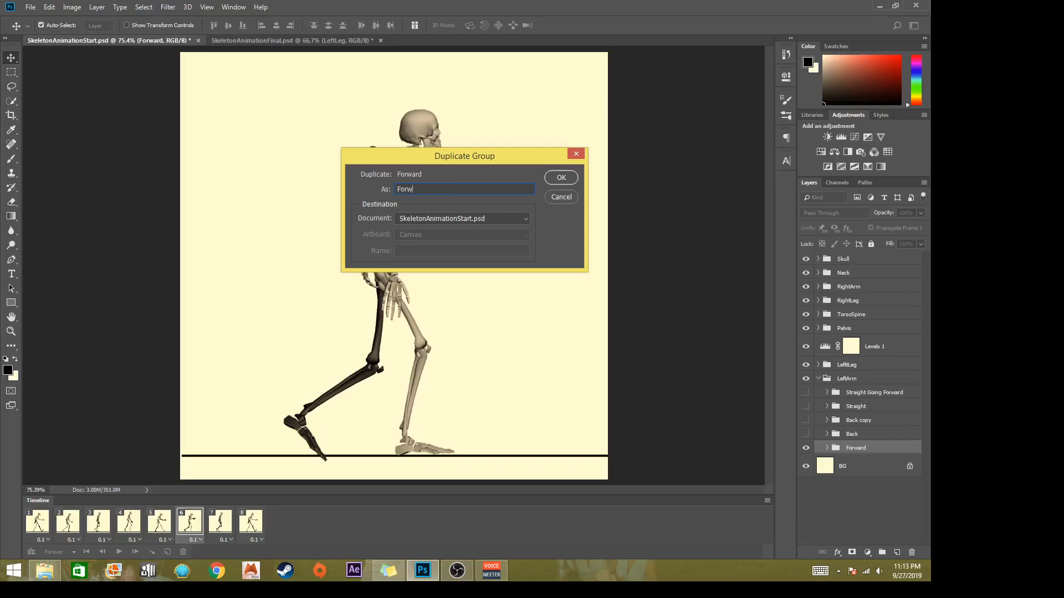
text(rwardG)
key(BackSpace)
text(Going Back)
key(Return)
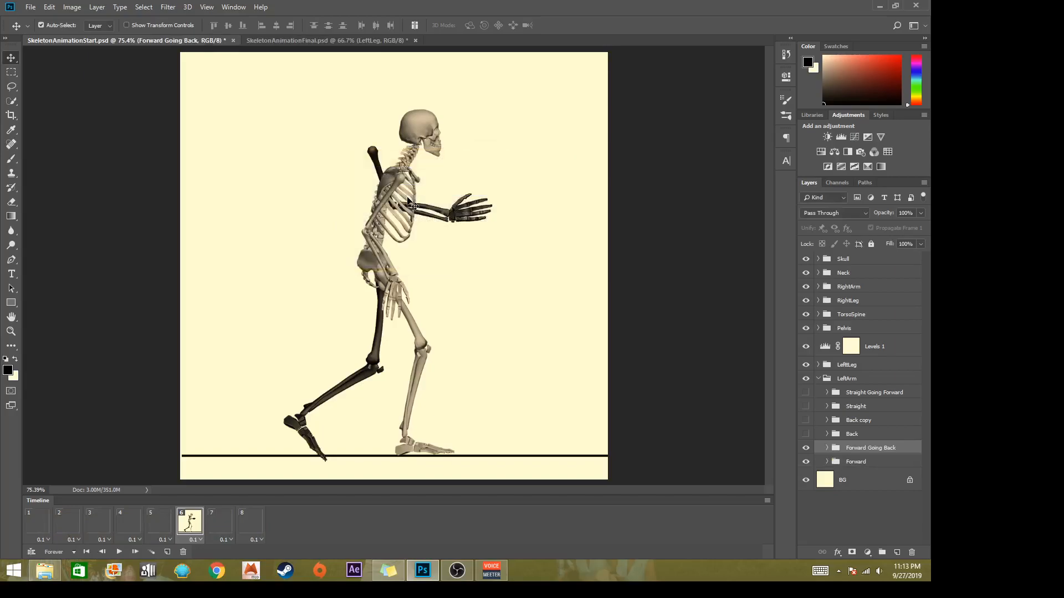
click(806, 462)
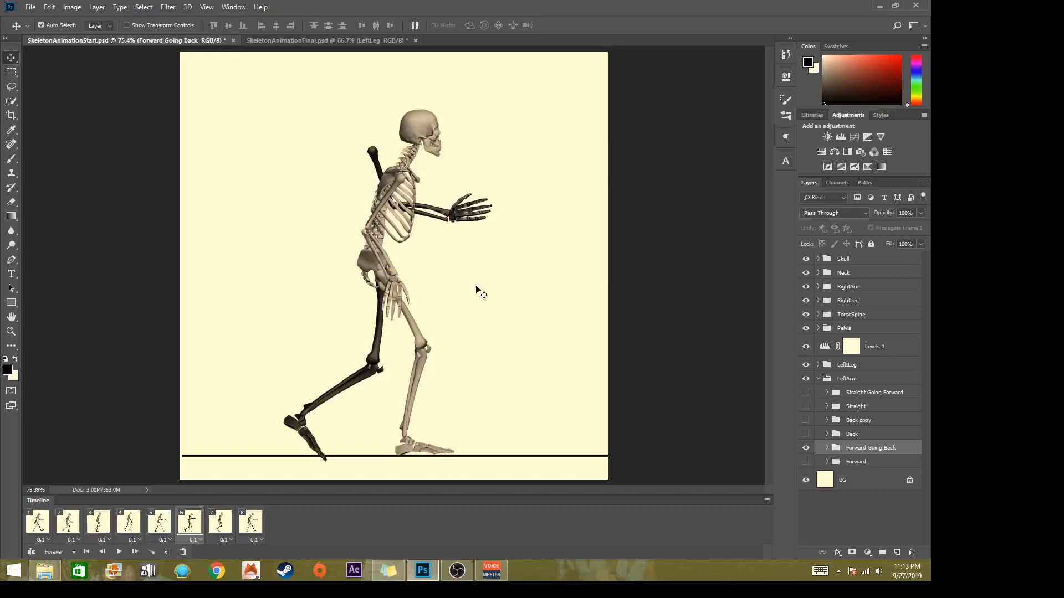
Move the Forward Going Back humerus, radius/ulna and hand onto the shoulder in frame 6, and rotate them down about 33°
click(379, 155)
key(ctrl+z)
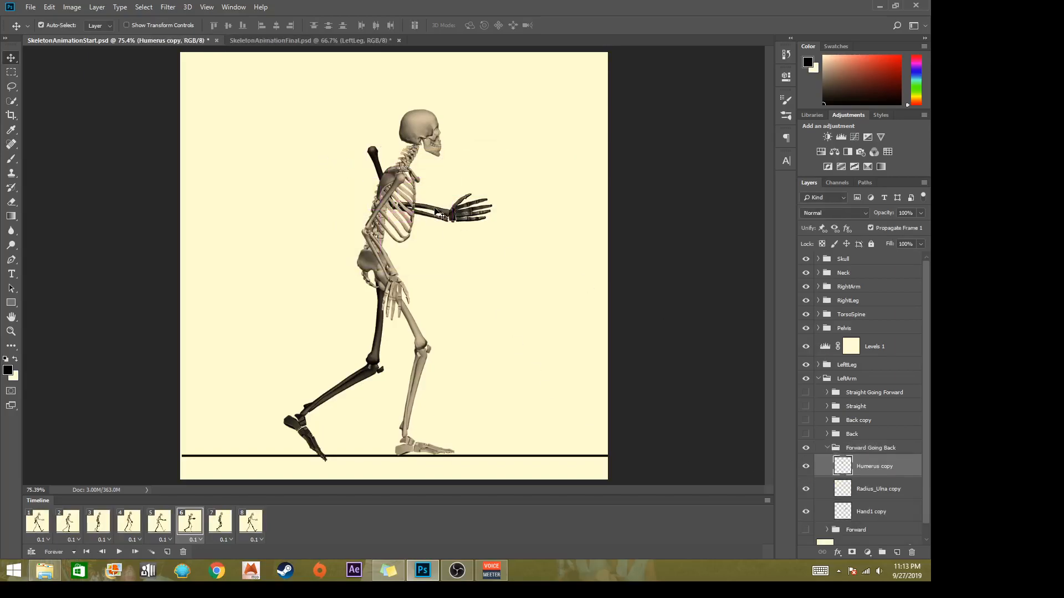
shift+click(434, 209)
shift+click(460, 212)
drag(460, 212, 401, 180)
key(ctrl+t)
drag(496, 128, 500, 186)
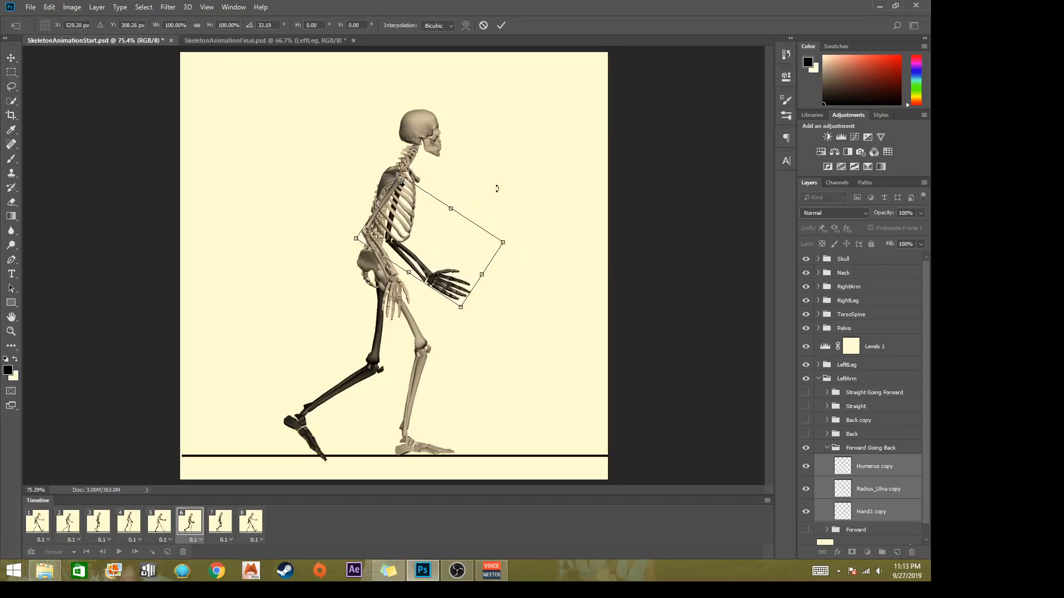
key(Return)
Step back and forth through frames 5 to 8 to examine both arms' swing with the new left arm pose
click(164, 525)
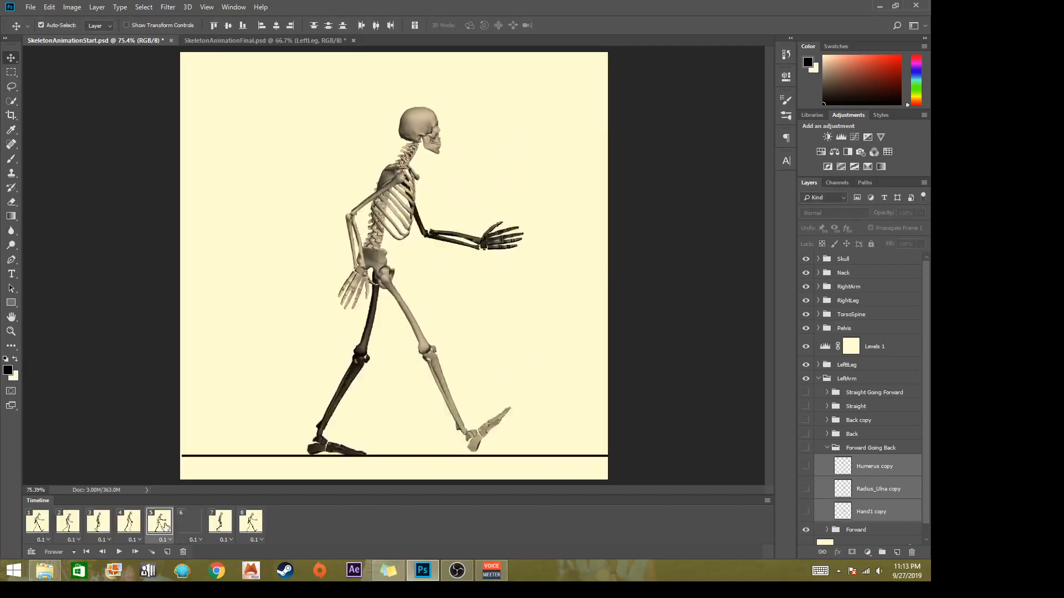
click(193, 525)
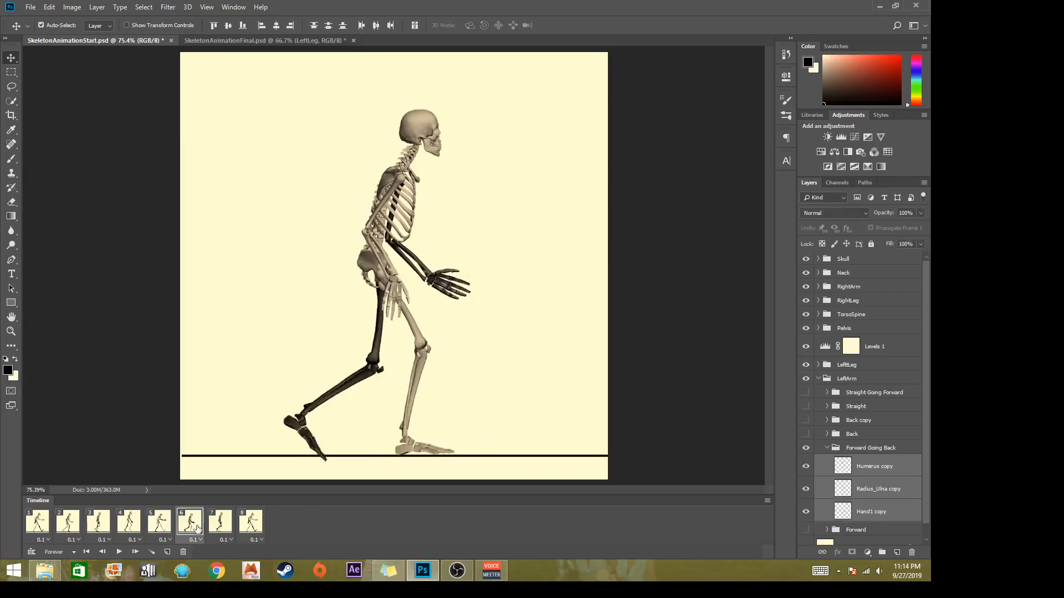
click(220, 525)
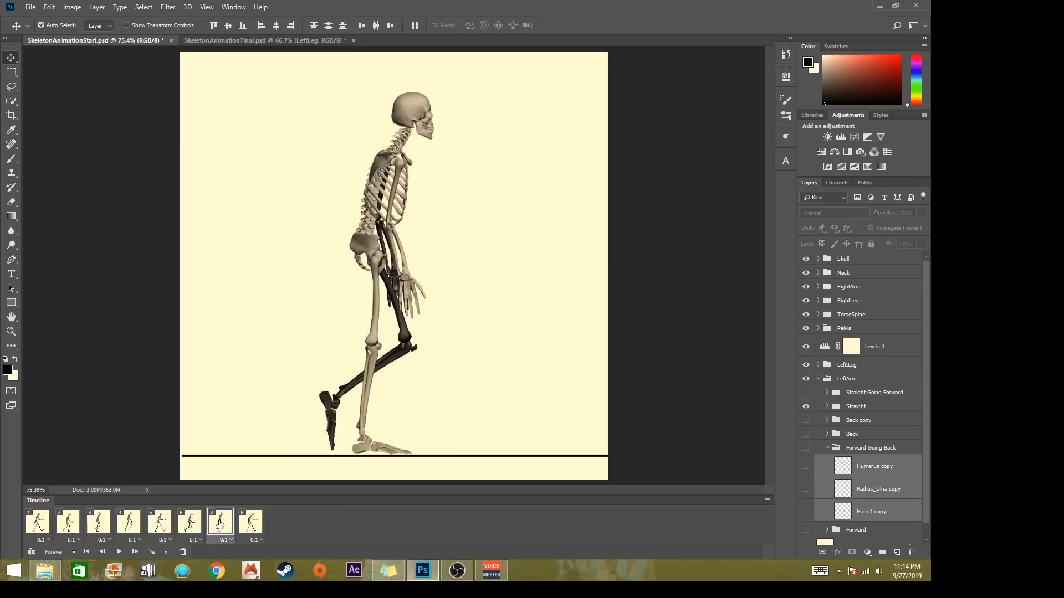
click(251, 521)
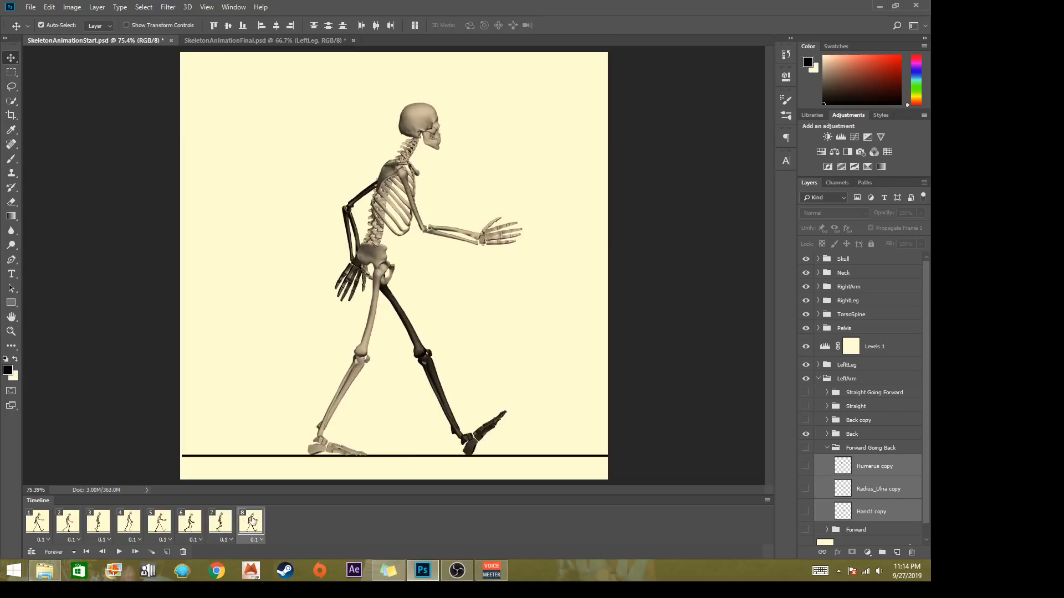
click(159, 521)
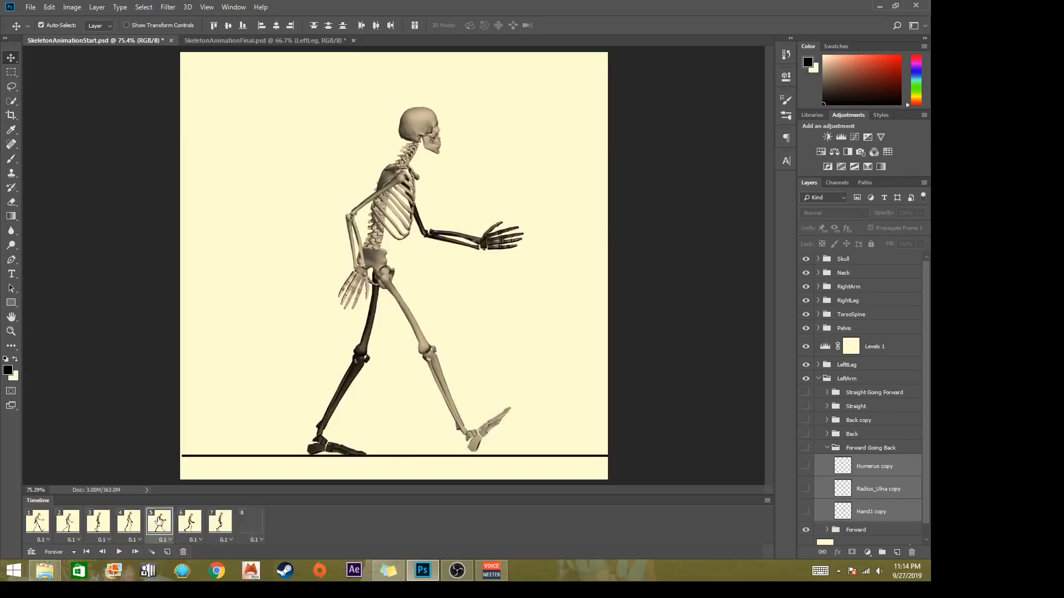
click(186, 521)
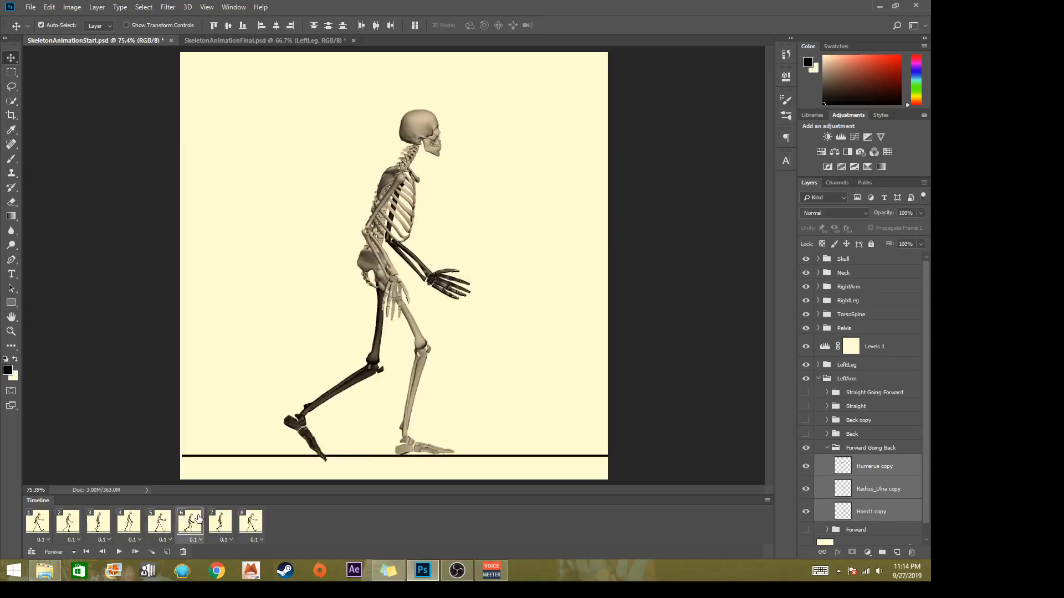
click(216, 519)
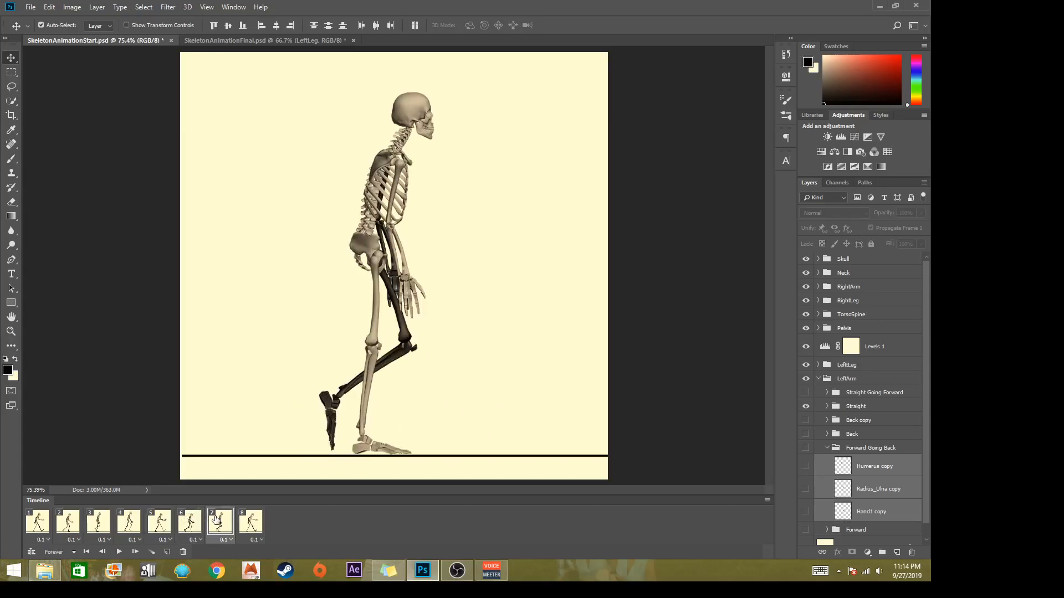
click(189, 522)
click(160, 529)
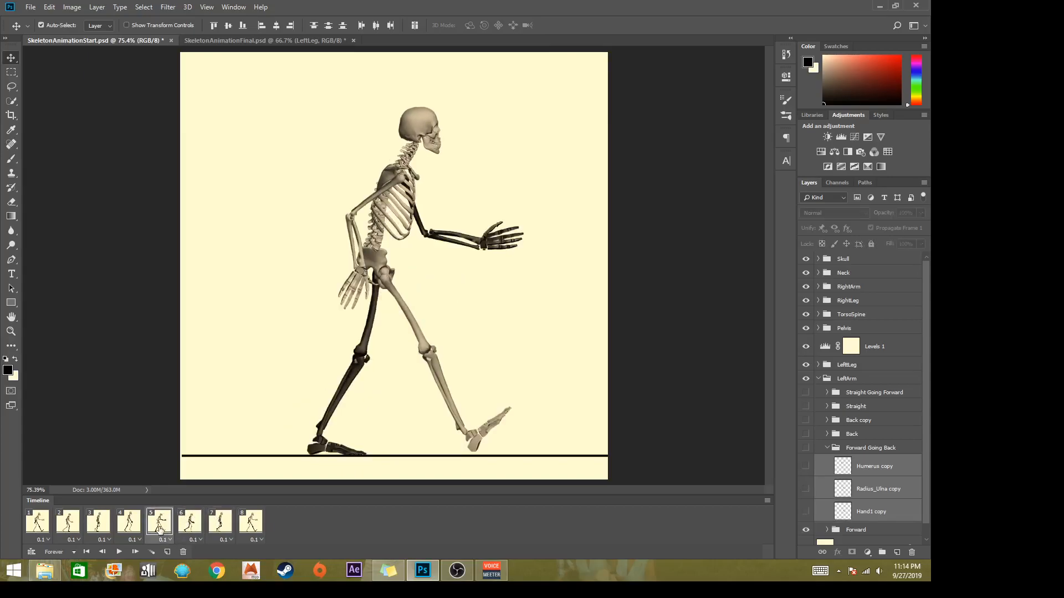
click(195, 524)
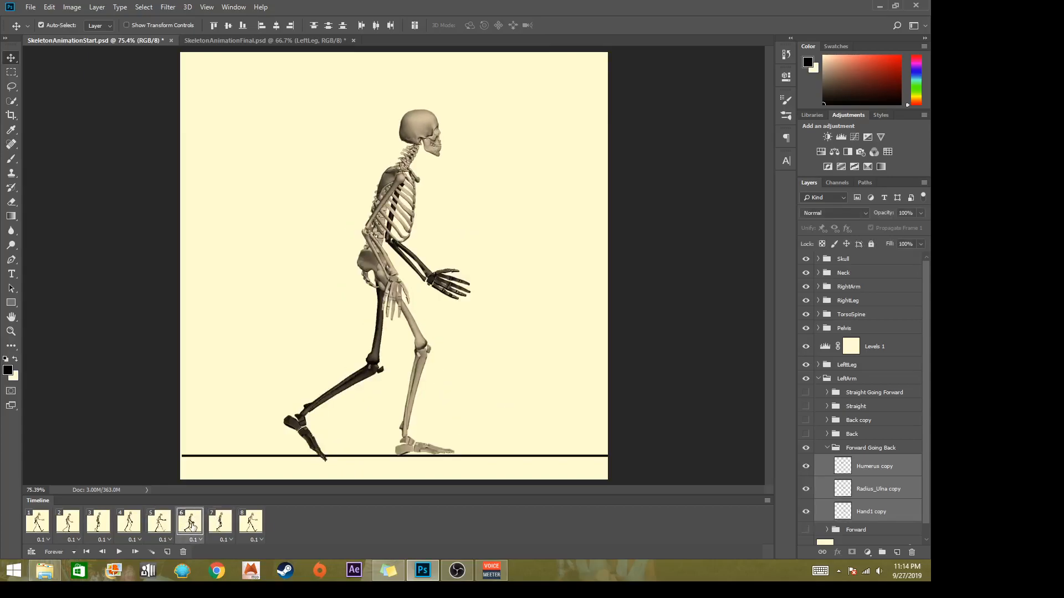
click(216, 523)
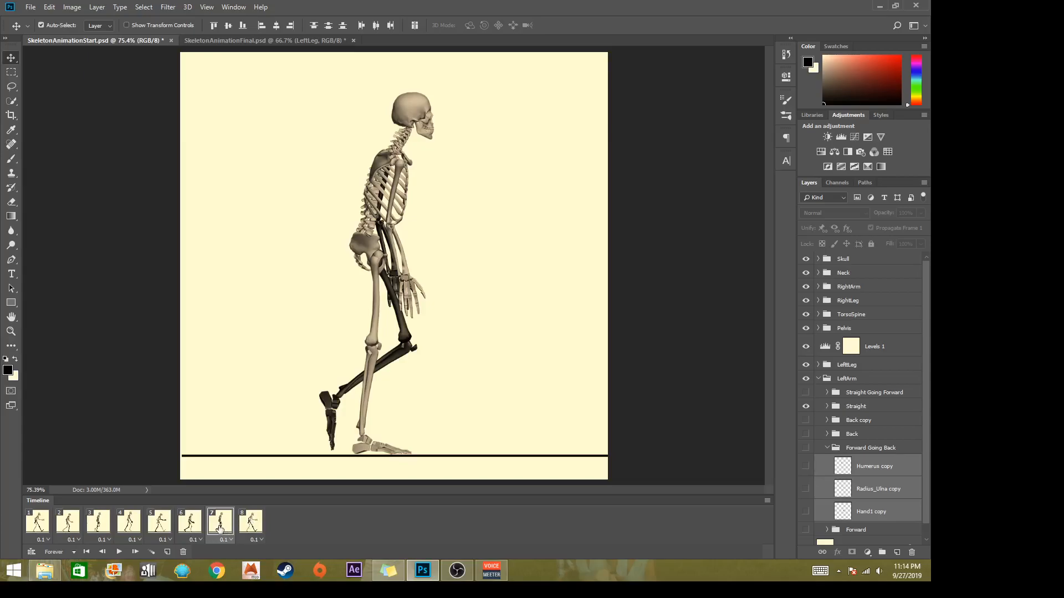
click(251, 522)
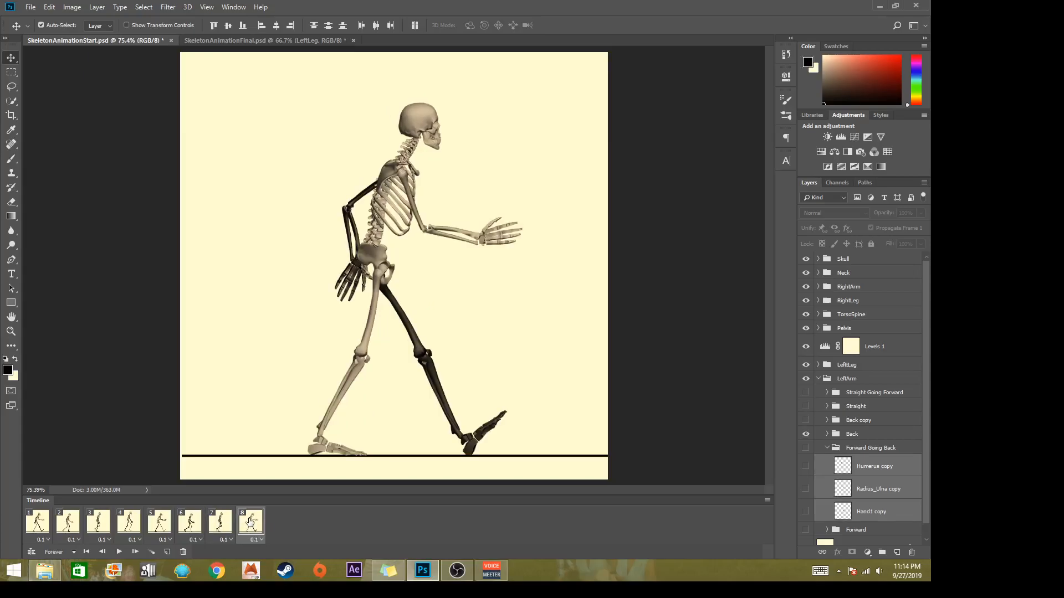
Duplicate frame 7 as a new frame 8, and check in frame 4 which LeftLeg pose group is used
click(221, 523)
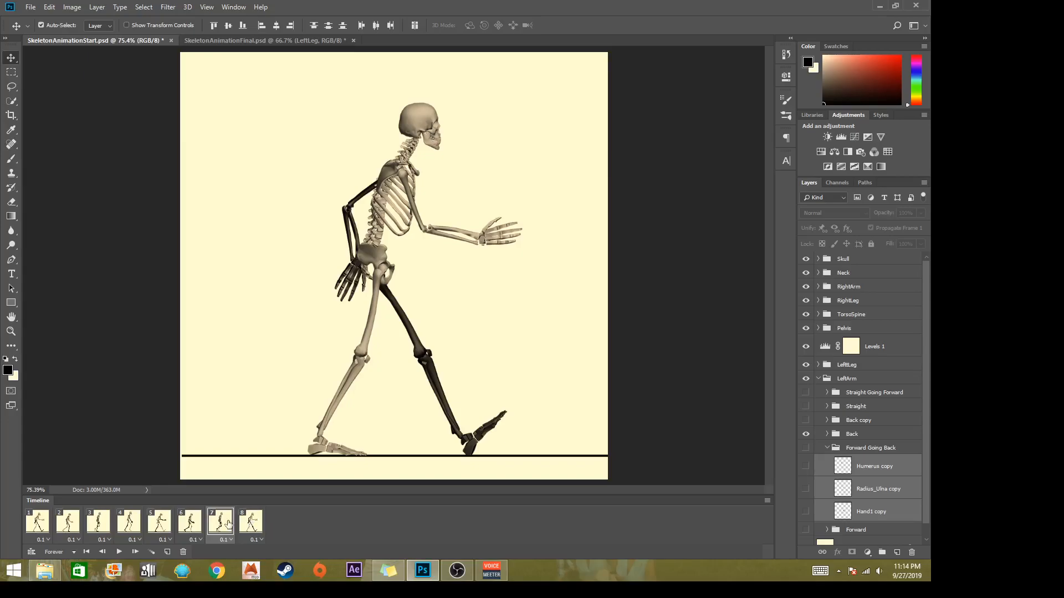
click(167, 552)
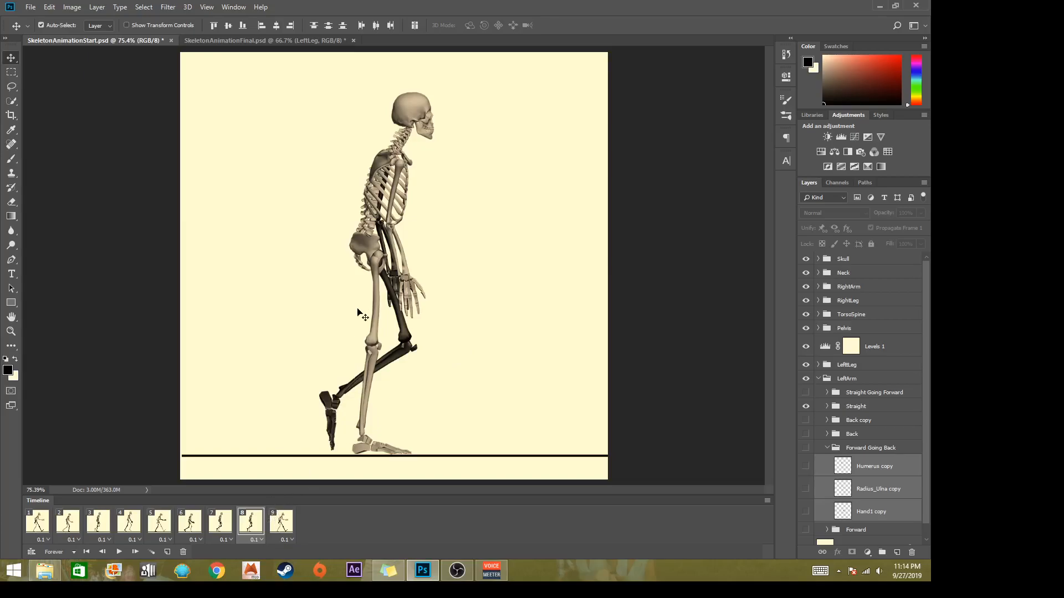
click(128, 522)
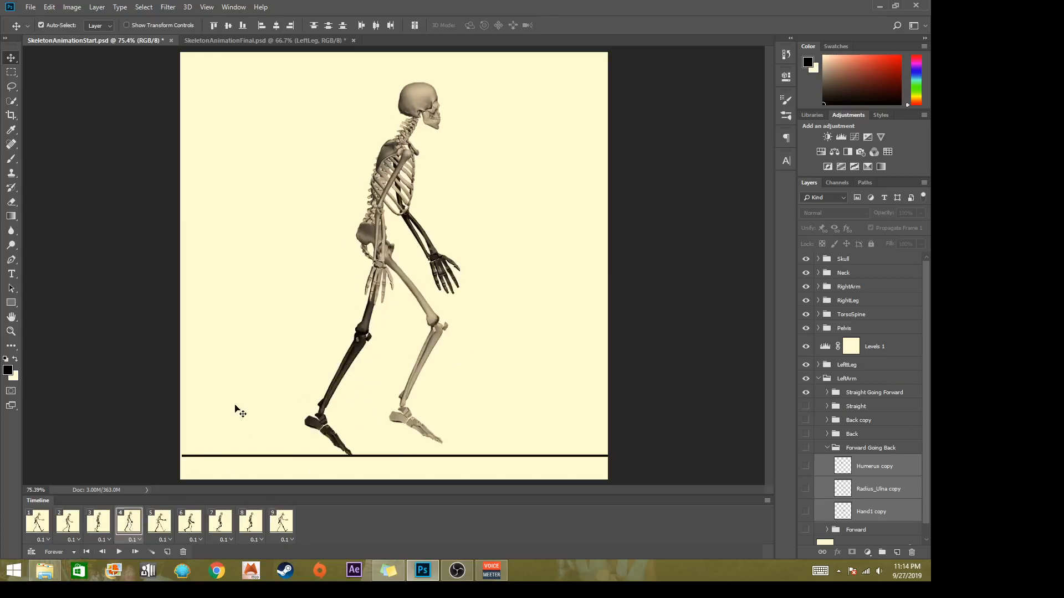
click(369, 333)
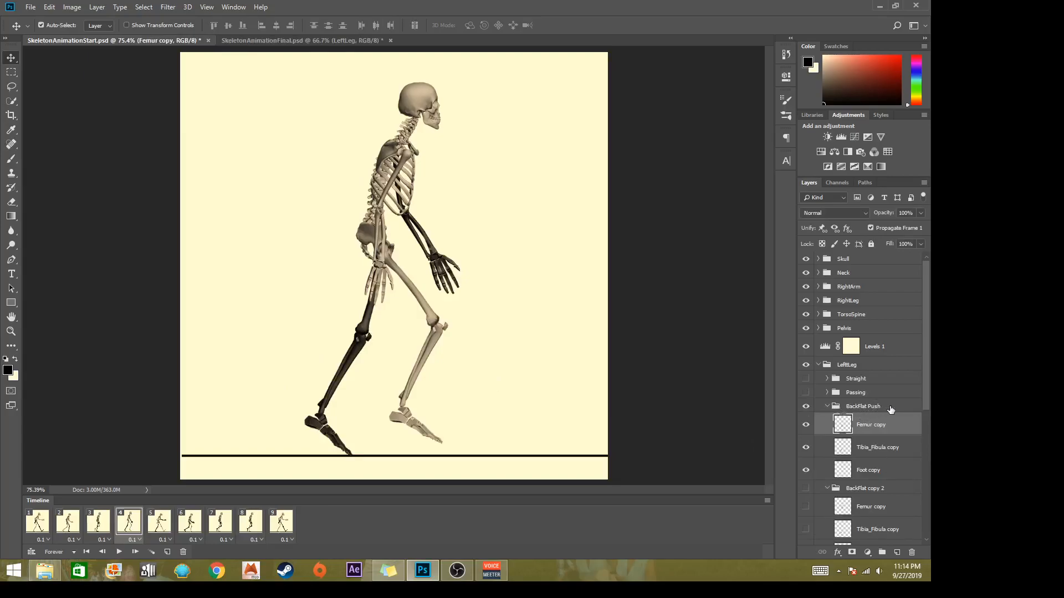
click(247, 521)
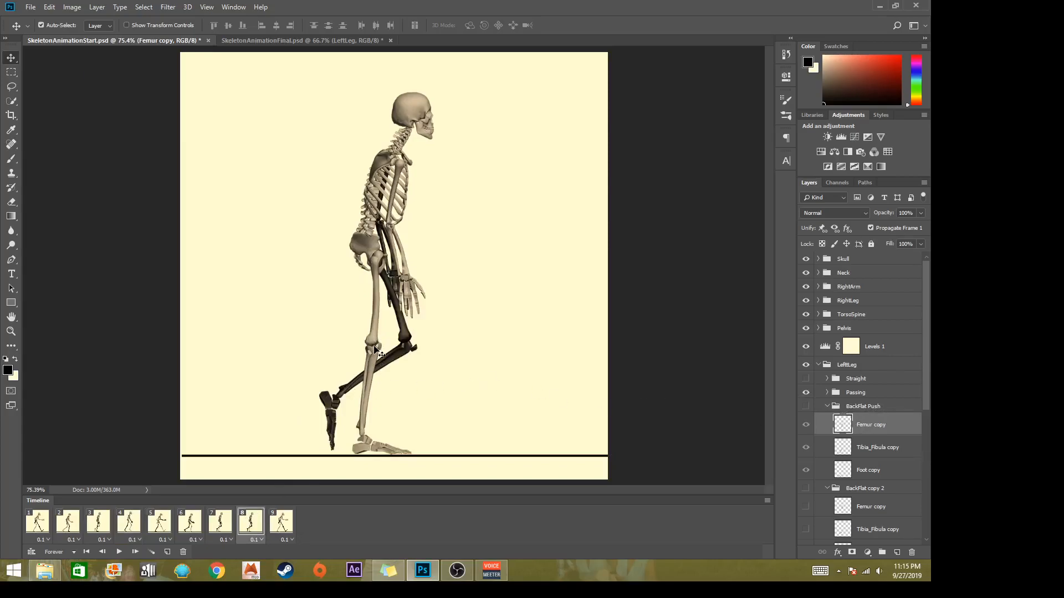
In frame 8, hide the RightLeg's Straight group and show its BackFlat group instead
click(818, 301)
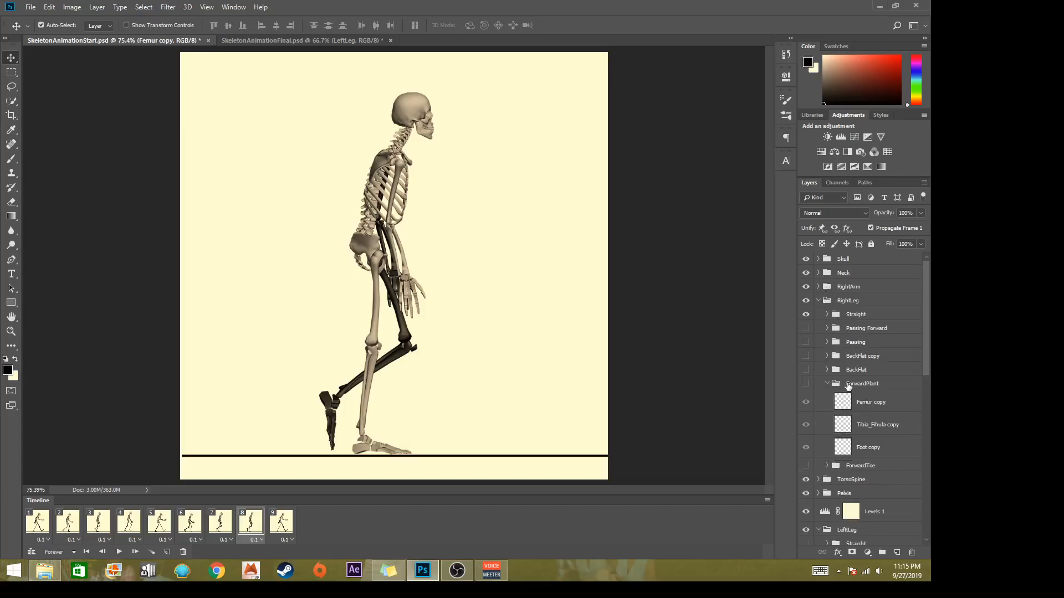
click(827, 384)
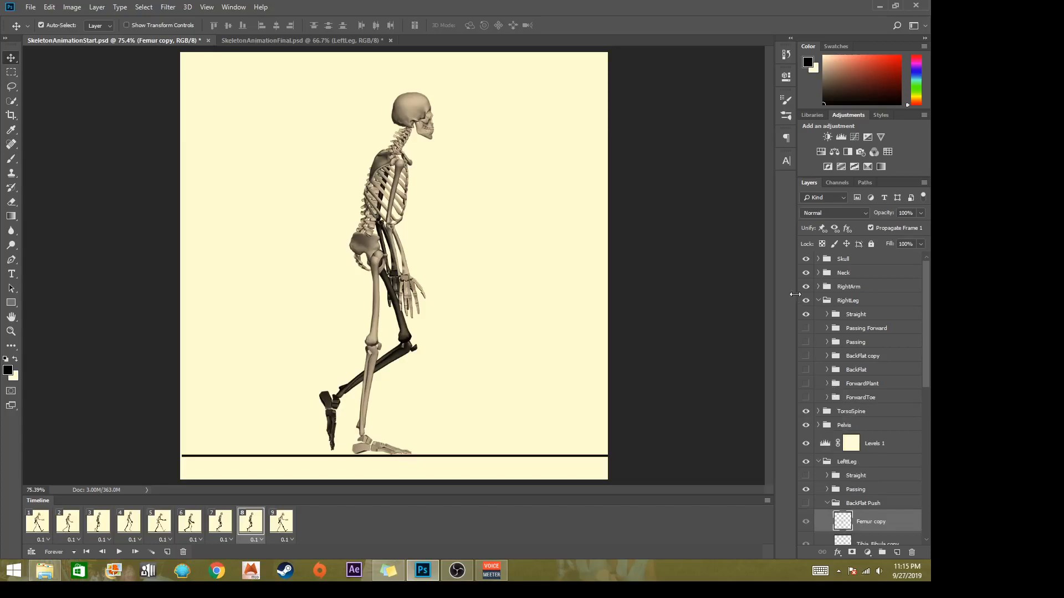
click(805, 315)
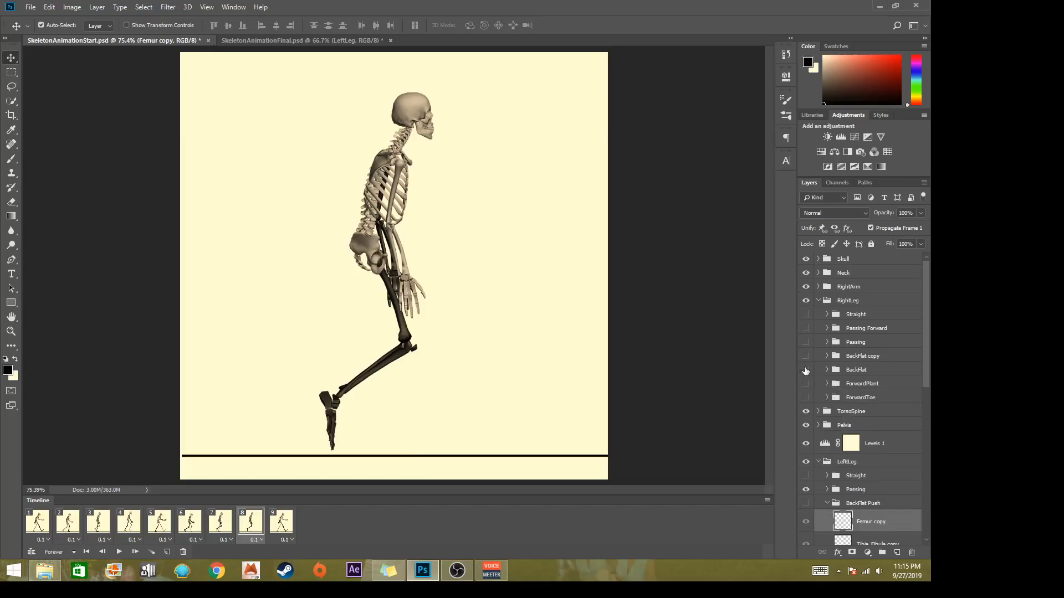
click(805, 370)
Duplicate the RightLeg's BackFlat group as BackFlat Push, and hide the original BackFlat group in frame 8
click(861, 374)
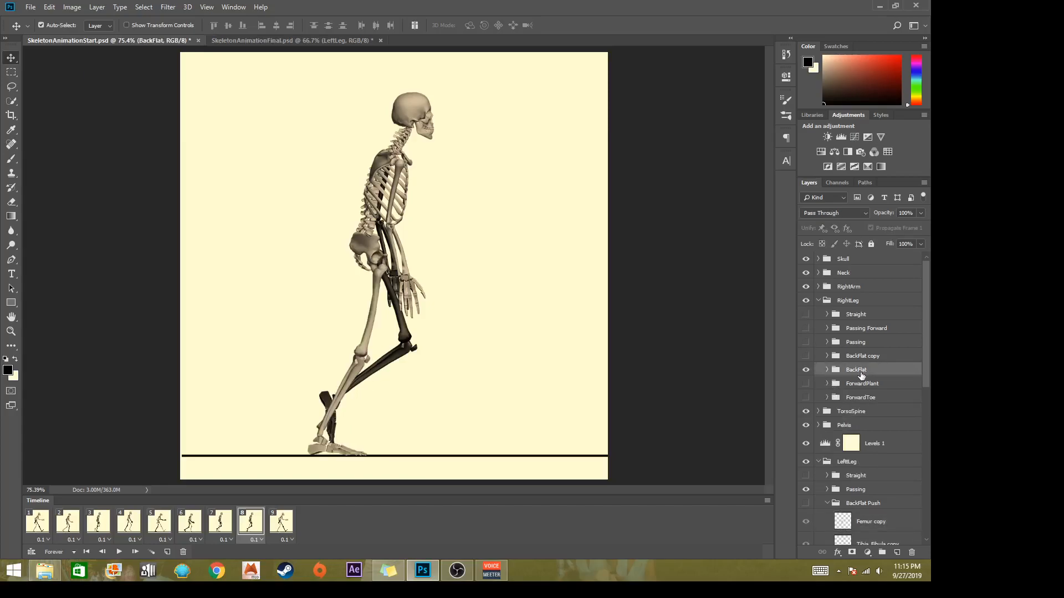
right_click(861, 375)
click(853, 85)
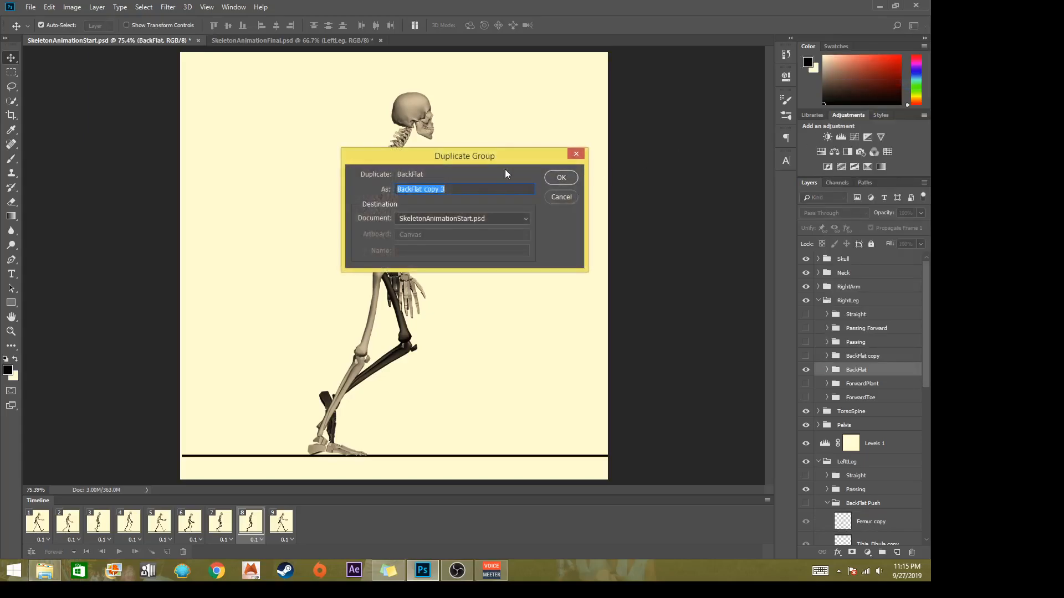
drag(424, 189, 546, 191)
text(Push)
key(Return)
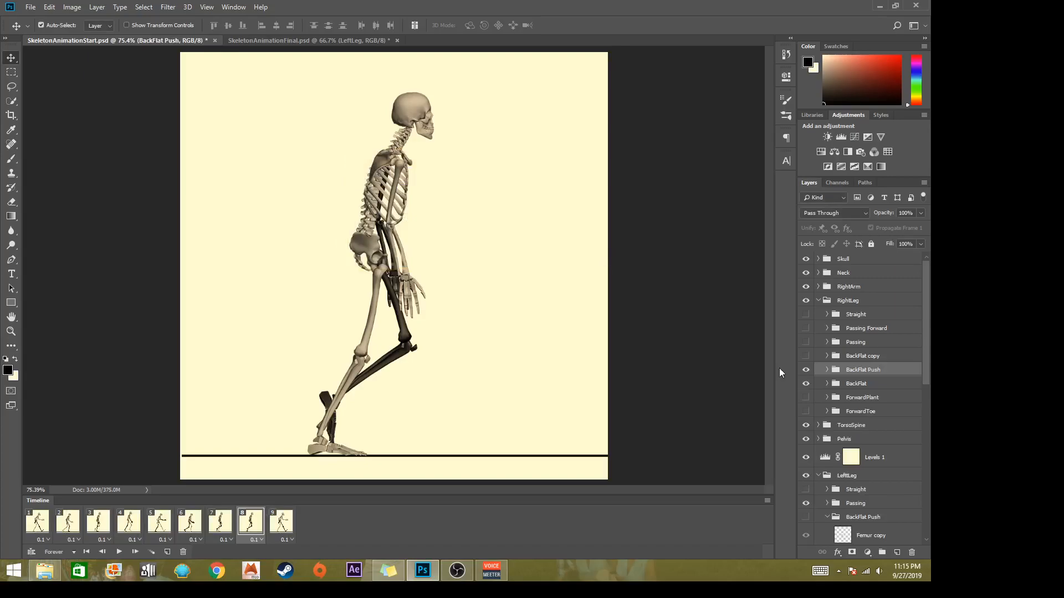
click(805, 383)
Rotate the foot of the RightLeg's BackFlat Push group about 31° so the heel lifts and the toes point down
click(320, 447)
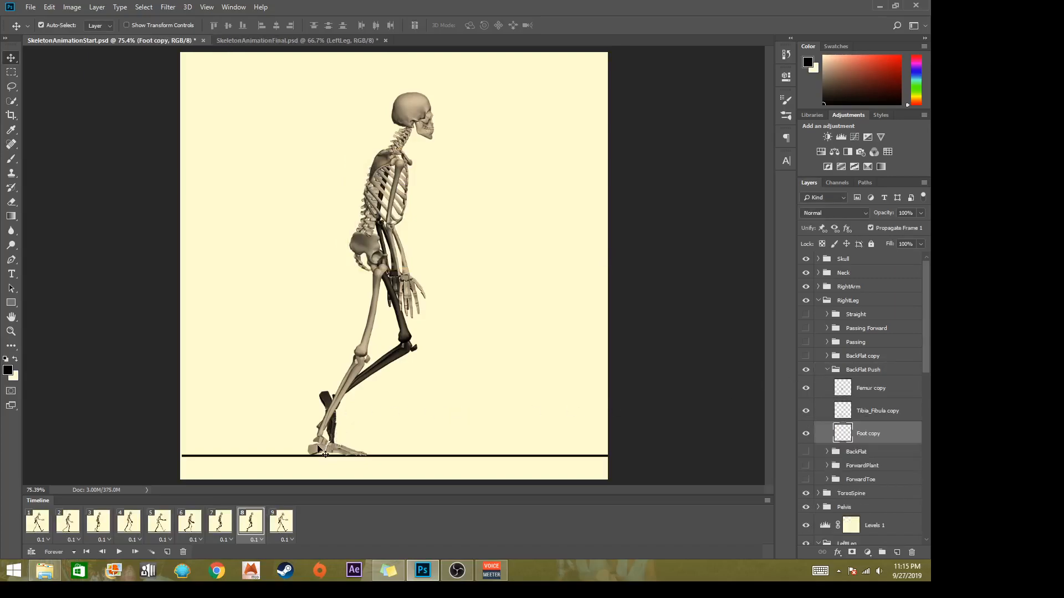
key(ctrl+t)
drag(370, 431, 327, 453)
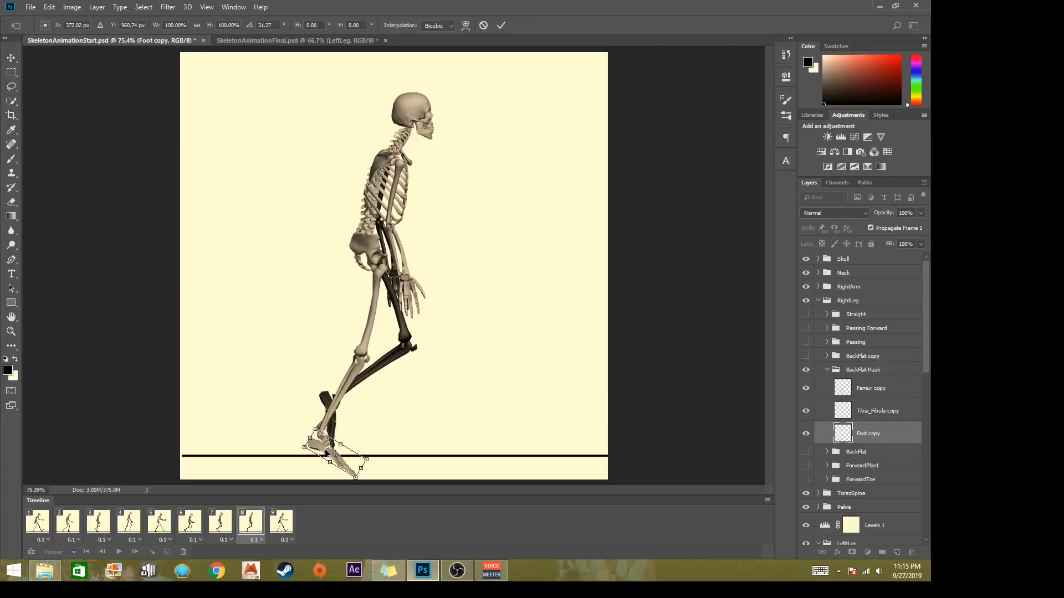
key(Return)
Move the BackFlat Push femur, tibia/fibula and foot together up and back onto the hip, and collapse the RightLeg groups
shift+click(348, 382)
shift+click(363, 347)
drag(365, 351, 359, 333)
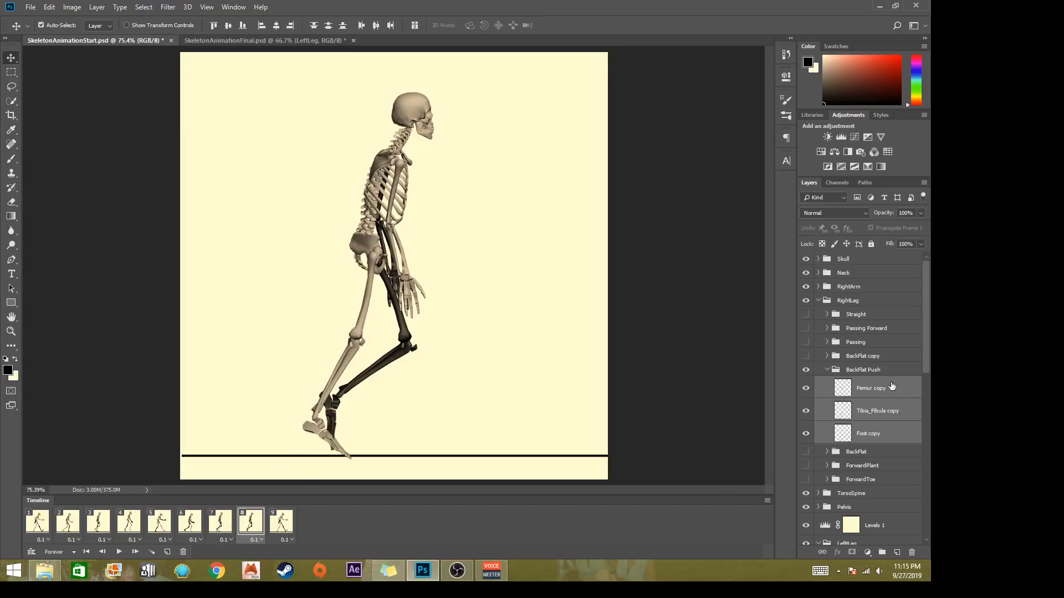
click(828, 370)
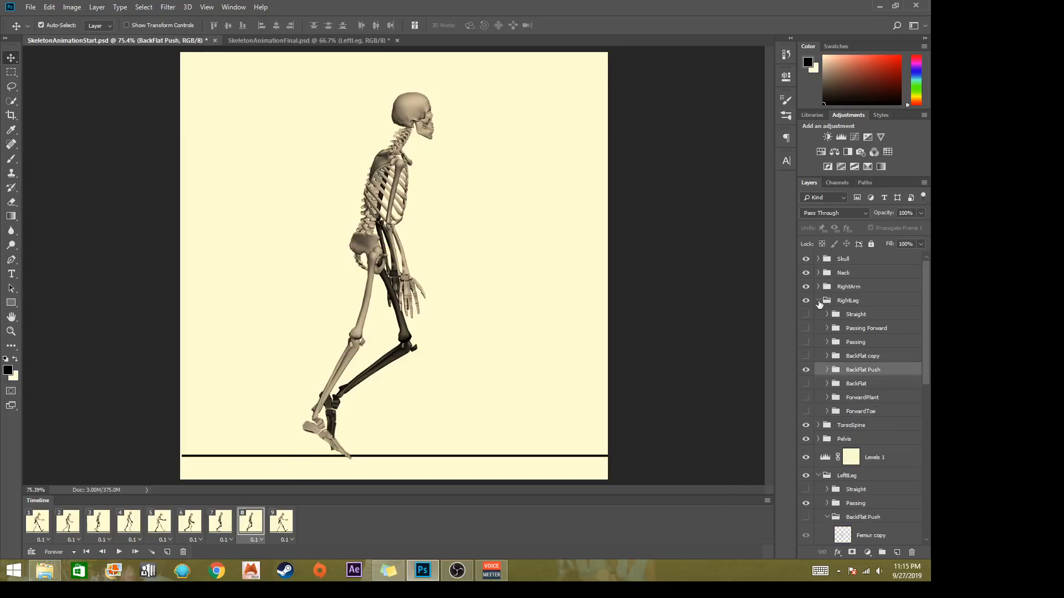
click(818, 301)
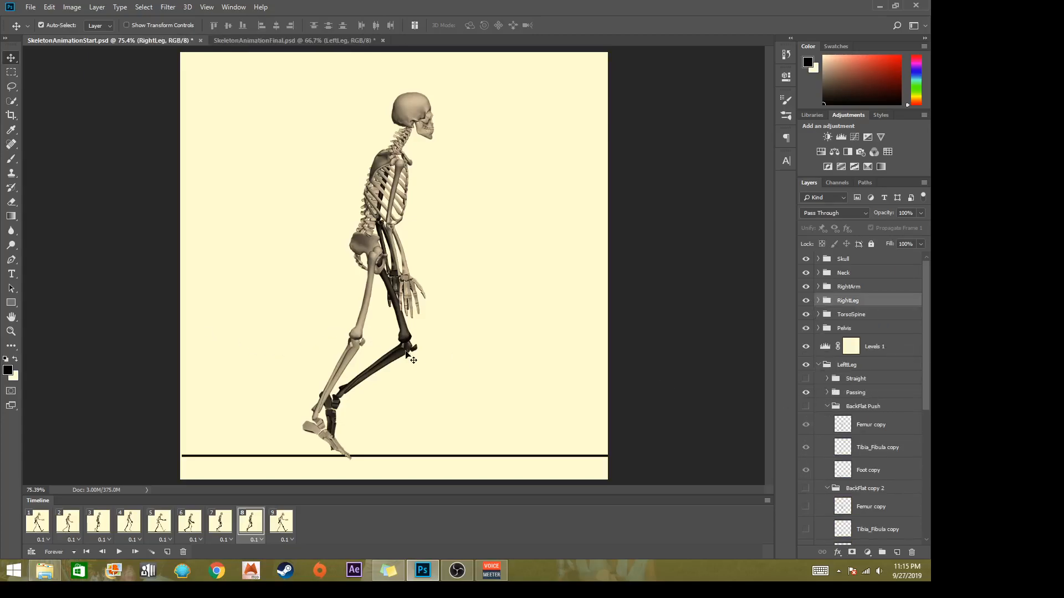
Collapse the LeftLeg's BackFlat Push group, check which RightLeg pose group frame 4 uses, and return to frame 8
click(827, 407)
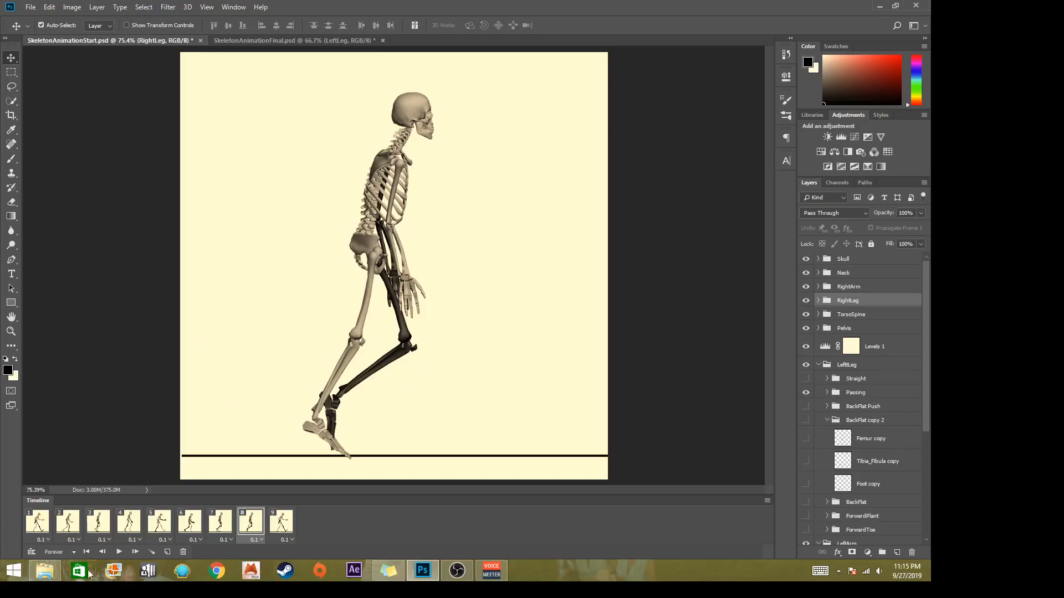
click(128, 522)
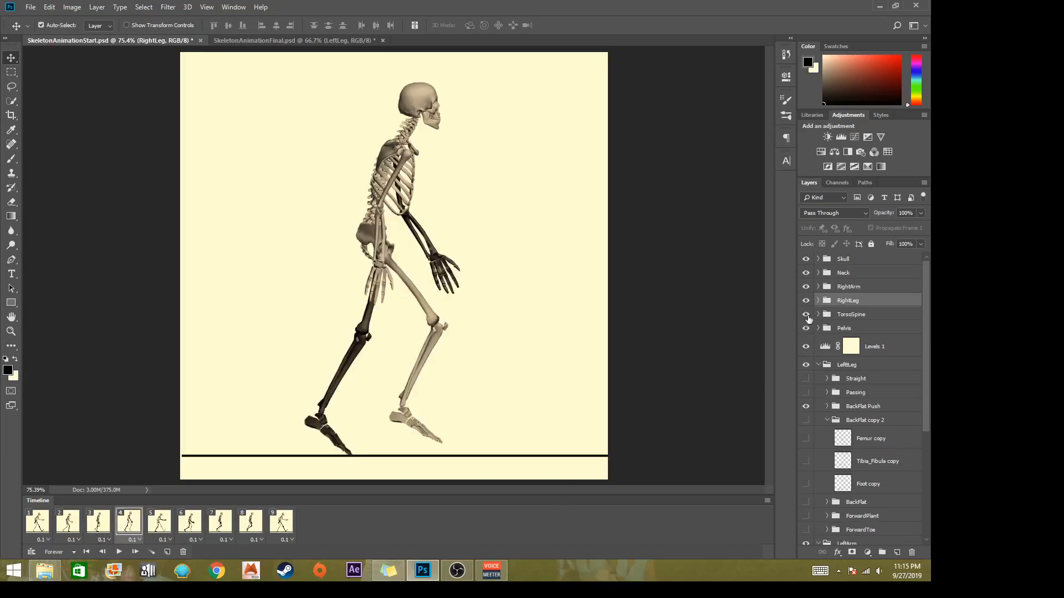
click(817, 301)
click(432, 314)
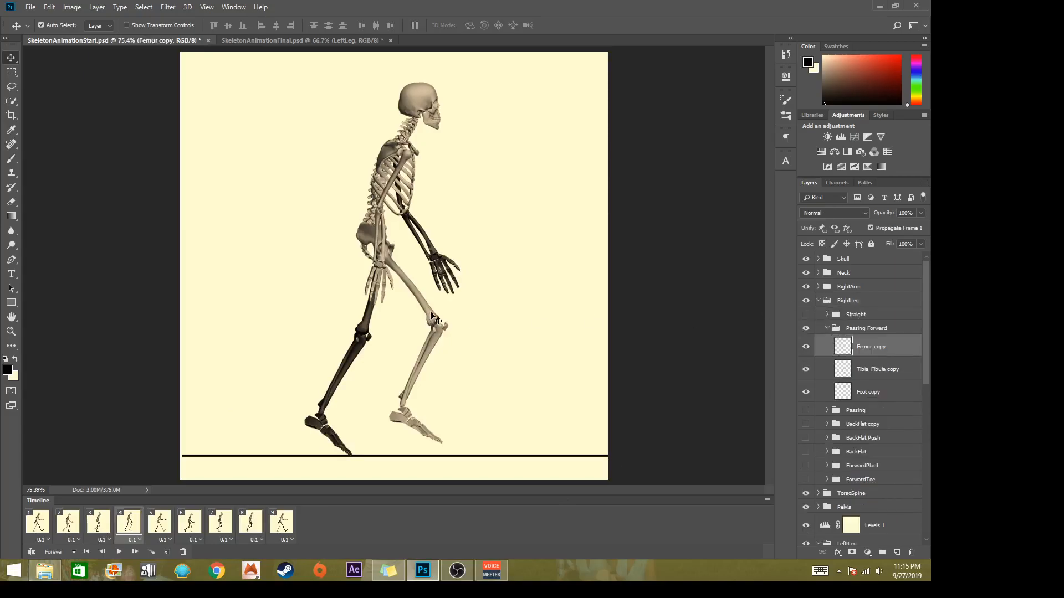
click(828, 328)
click(819, 301)
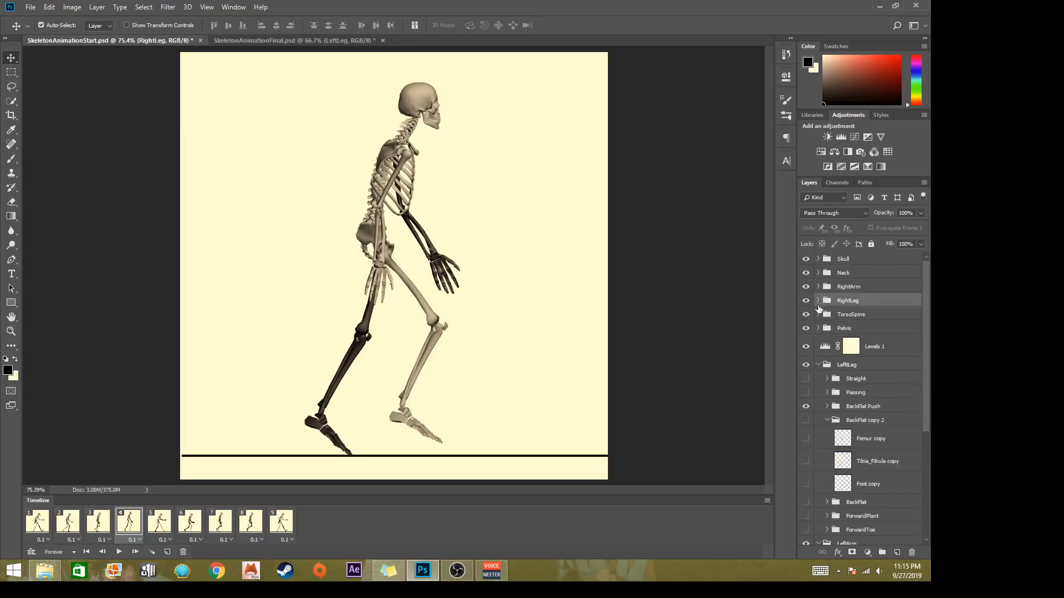
click(246, 522)
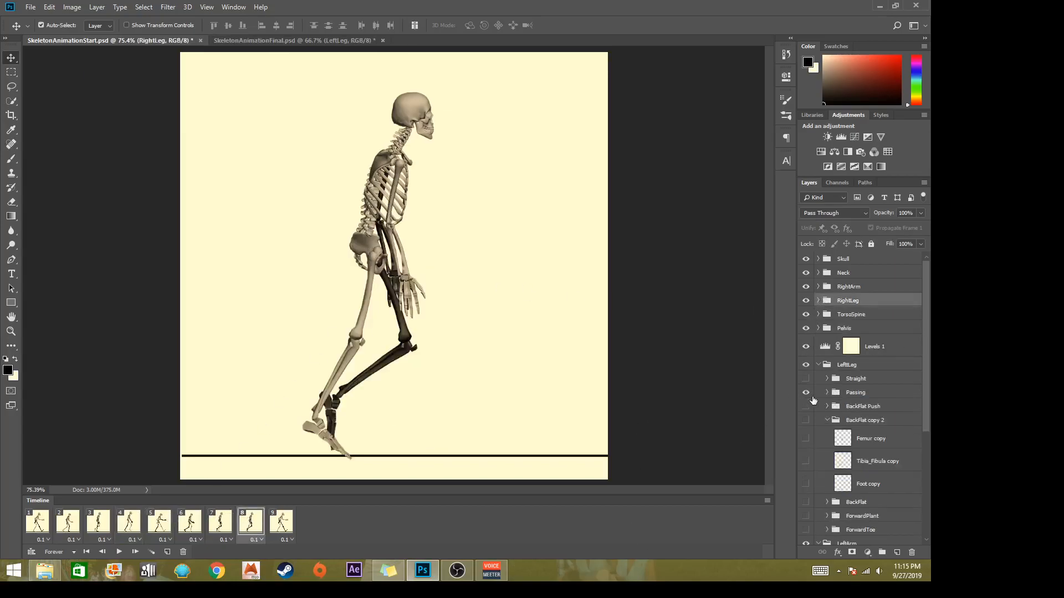
Duplicate the LeftLeg's Passing group as Passing Forward, hide the original Passing group in frame 8, and collapse BackFlat copy 2
right_click(853, 394)
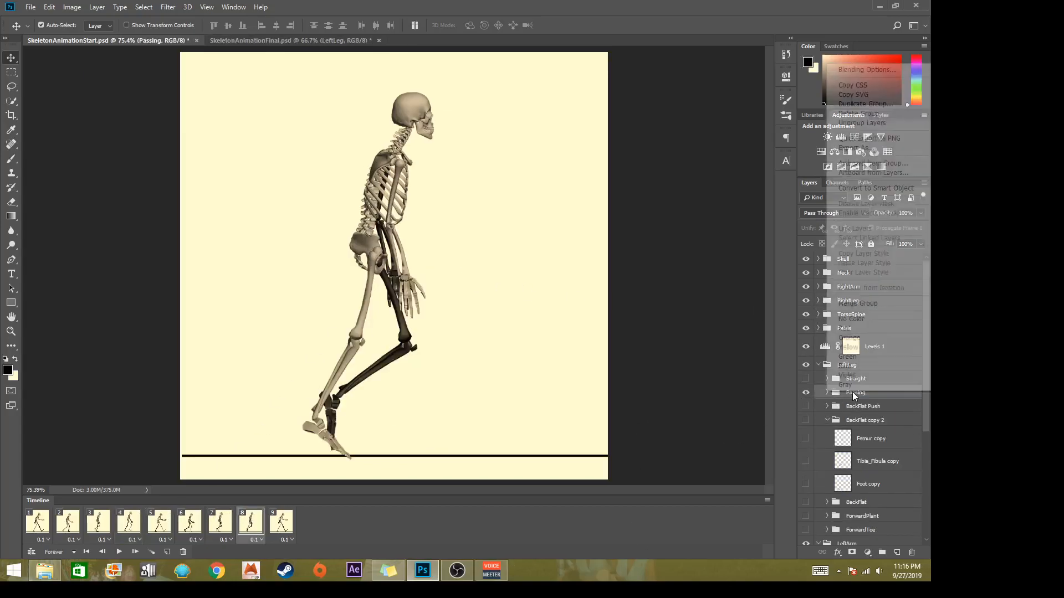
click(866, 104)
drag(424, 193, 463, 188)
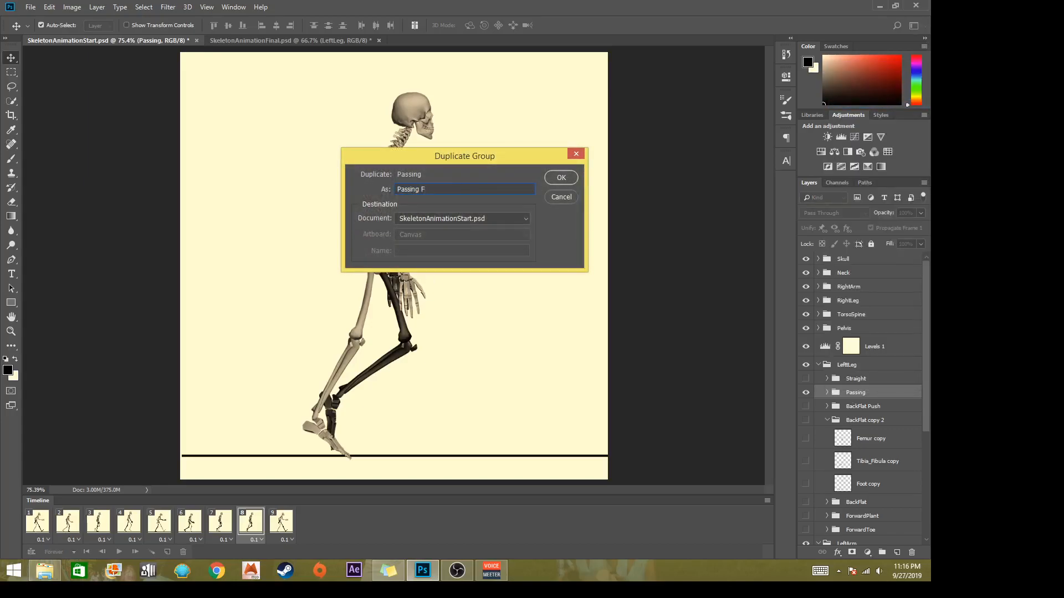
click(562, 176)
click(805, 407)
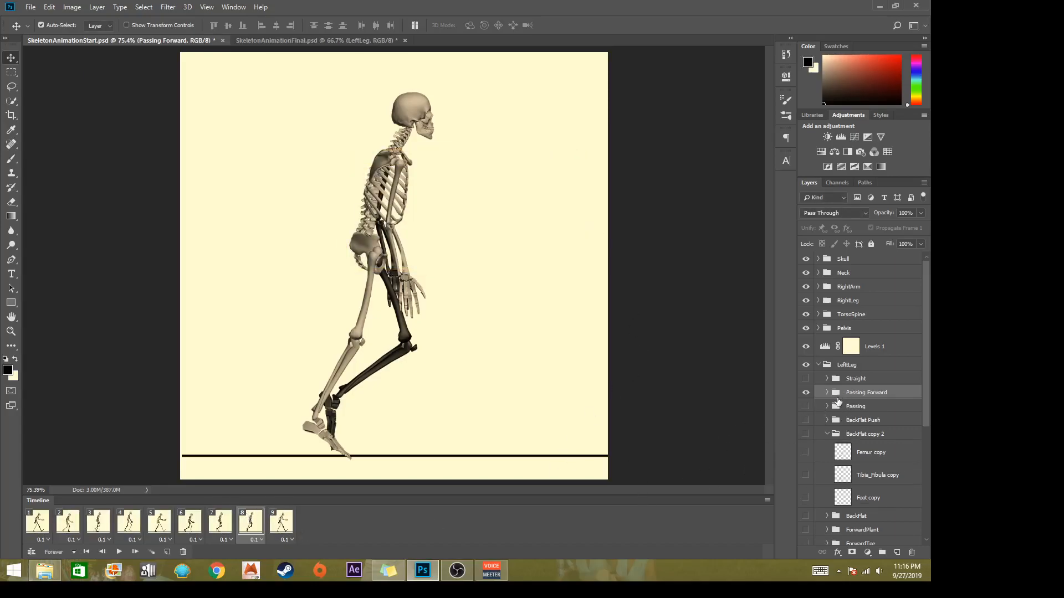
click(827, 434)
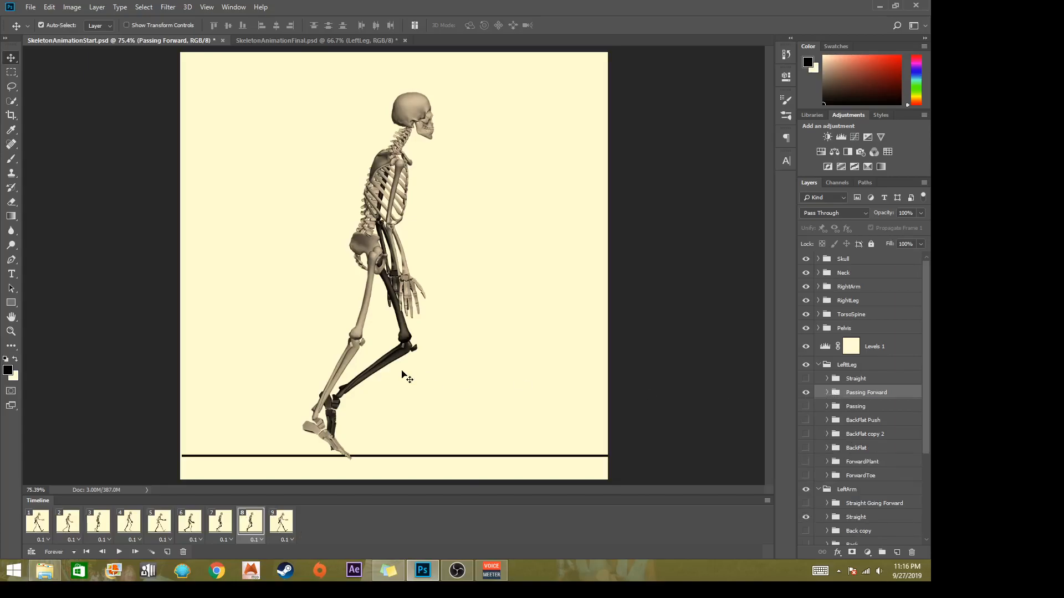
Rotate the Passing Forward femur, tibia/fibula and foot together forward about the hip in frame 8
click(405, 332)
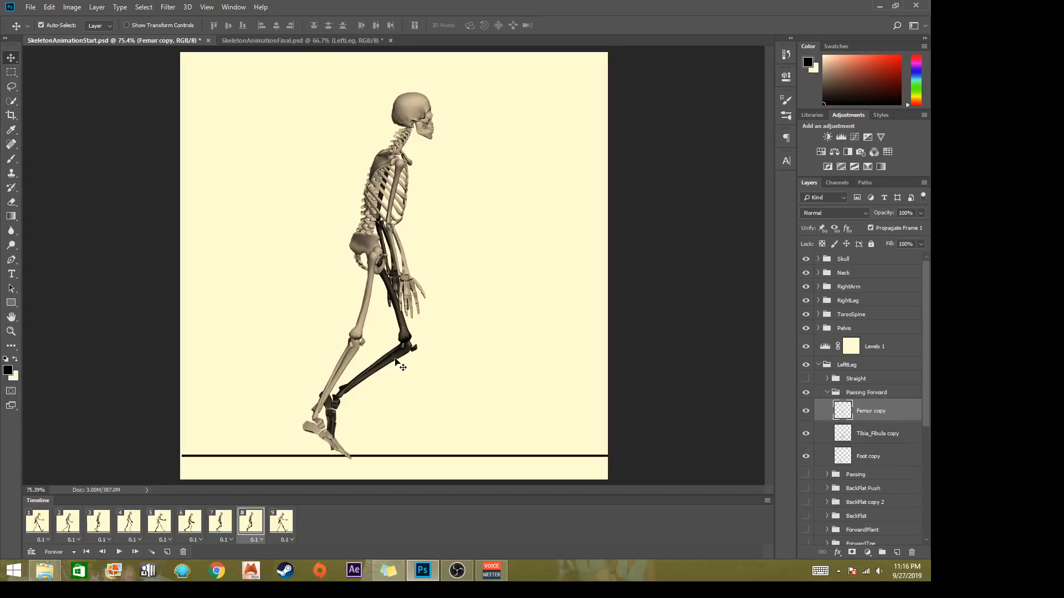
shift+click(397, 361)
shift+click(338, 412)
key(ctrl+t)
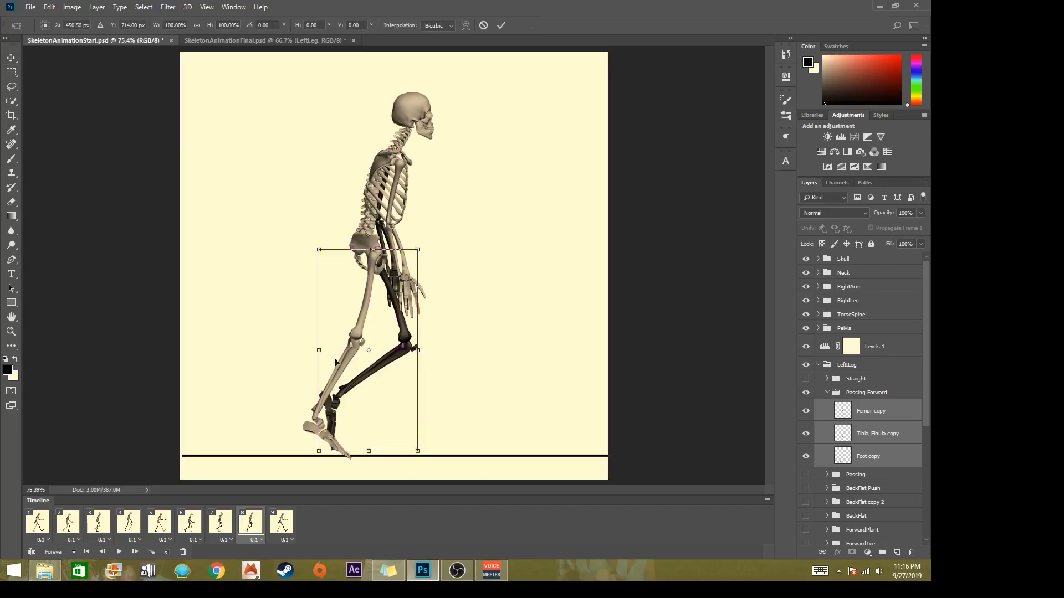
drag(365, 349, 376, 256)
drag(287, 220, 276, 233)
key(Return)
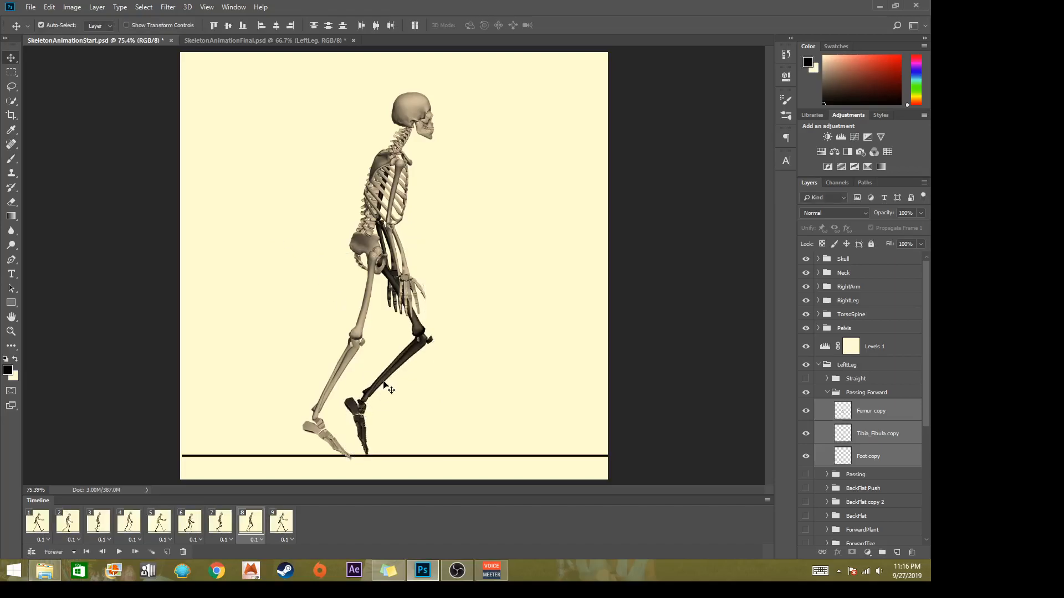
Rotate the Passing Forward tibia/fibula and foot forward about the knee to straighten the left leg slightly
click(382, 389)
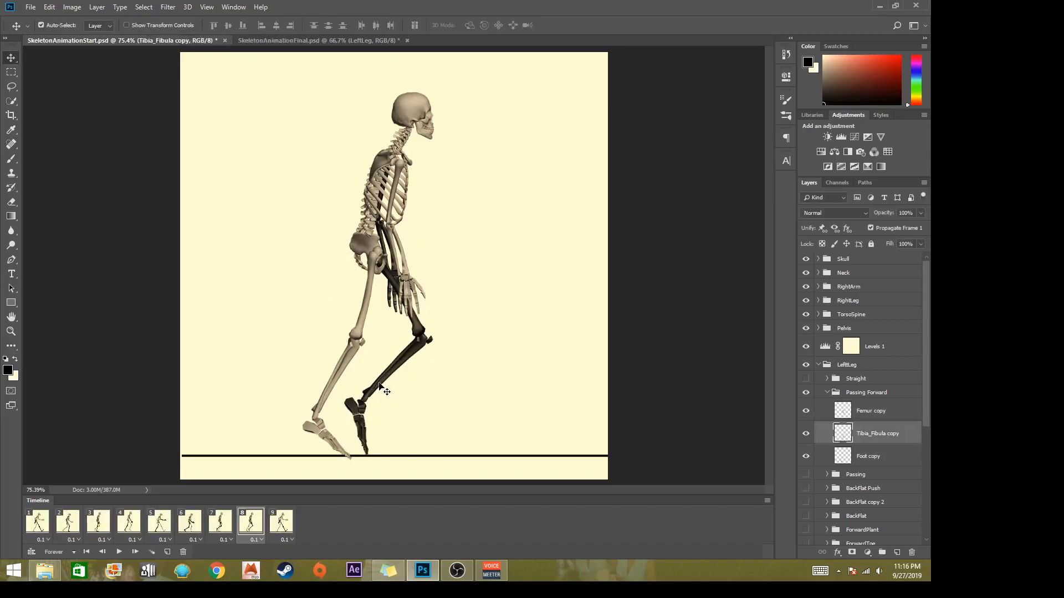
shift+click(358, 413)
key(ctrl+t)
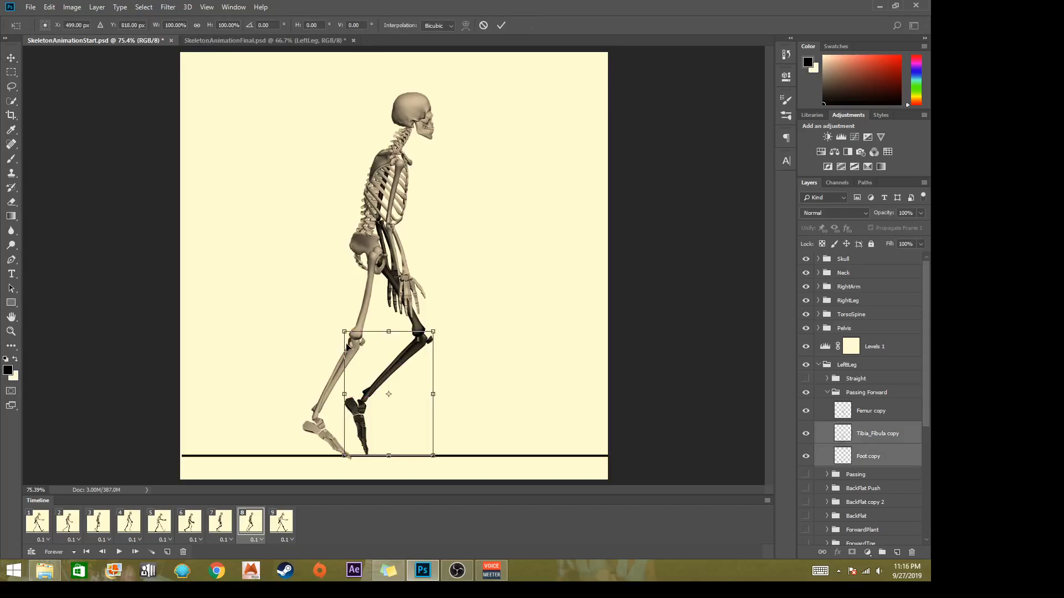
drag(388, 394, 423, 341)
drag(353, 305, 342, 308)
key(Return)
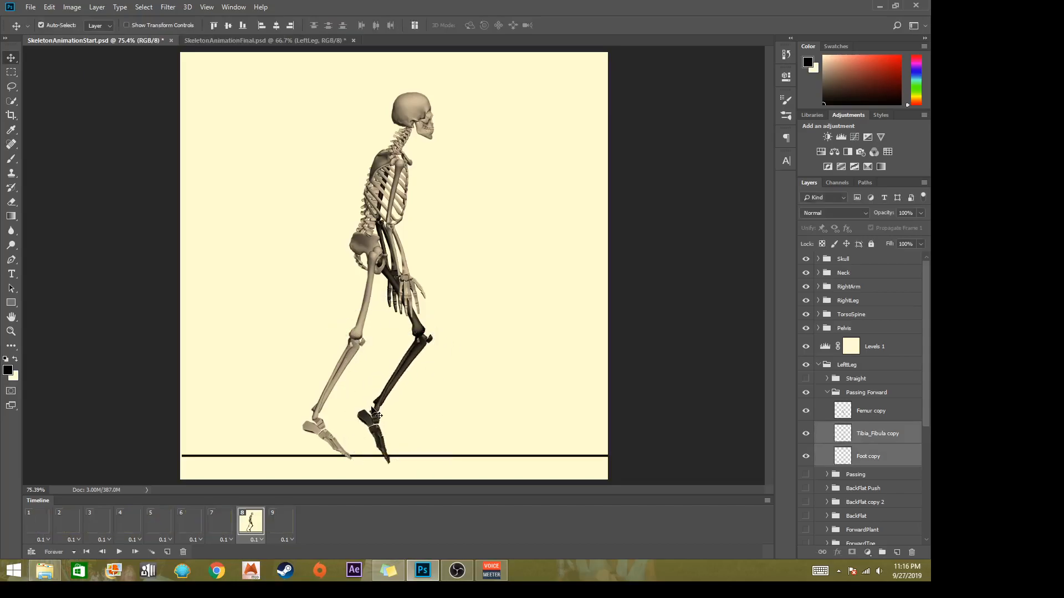
Rotate the Passing Forward foot about the ankle to raise its toes above the ground line
click(372, 425)
key(ctrl+t)
drag(373, 437, 345, 395)
key(Return)
Step back and forth through frames 7 to 9 to examine the leg motion with the new frame 8 pose
click(220, 520)
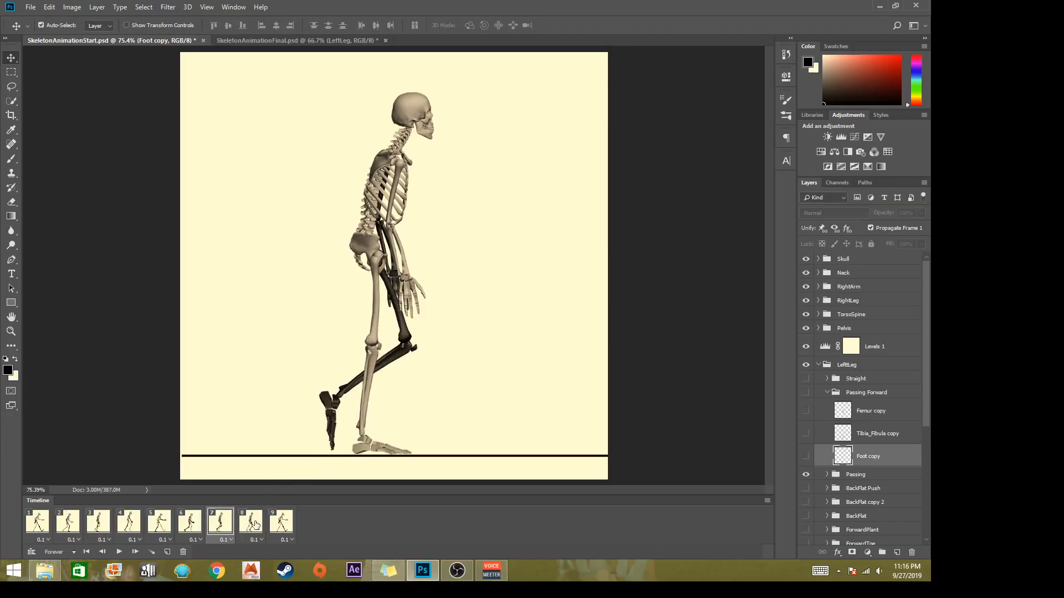
click(253, 524)
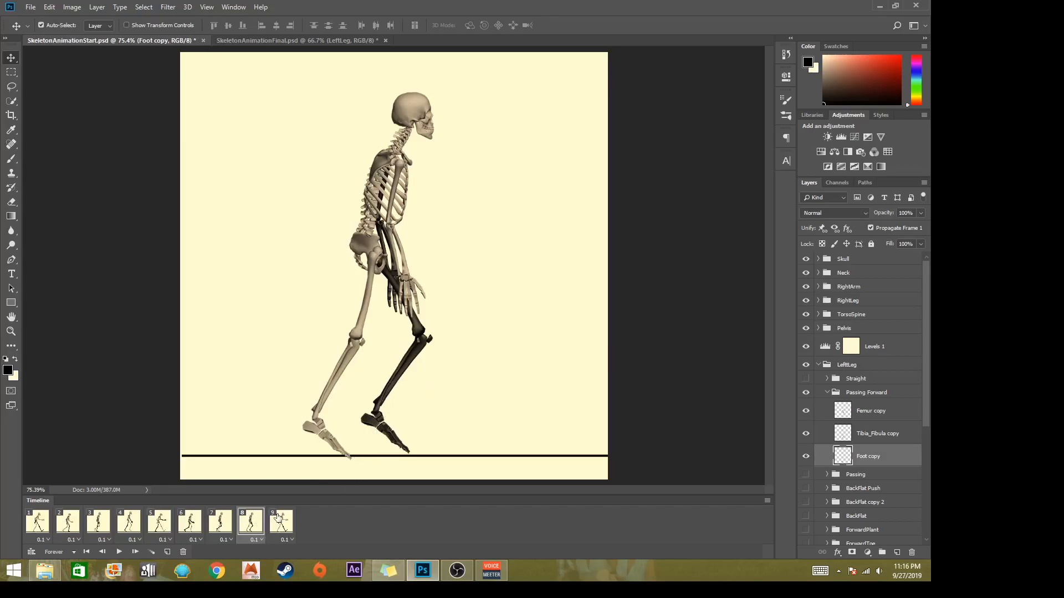
click(280, 520)
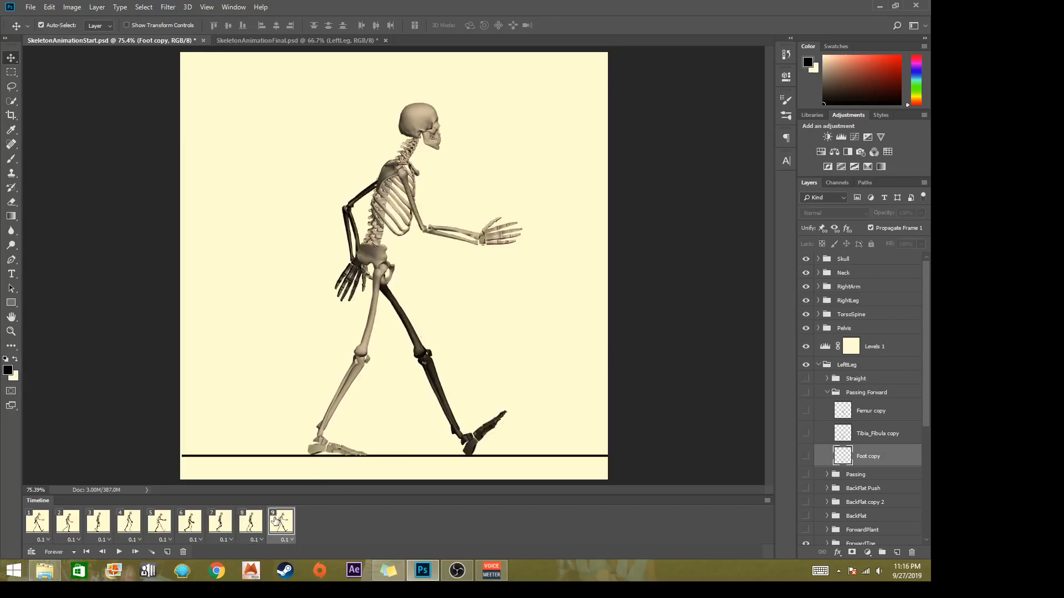
click(251, 529)
click(225, 531)
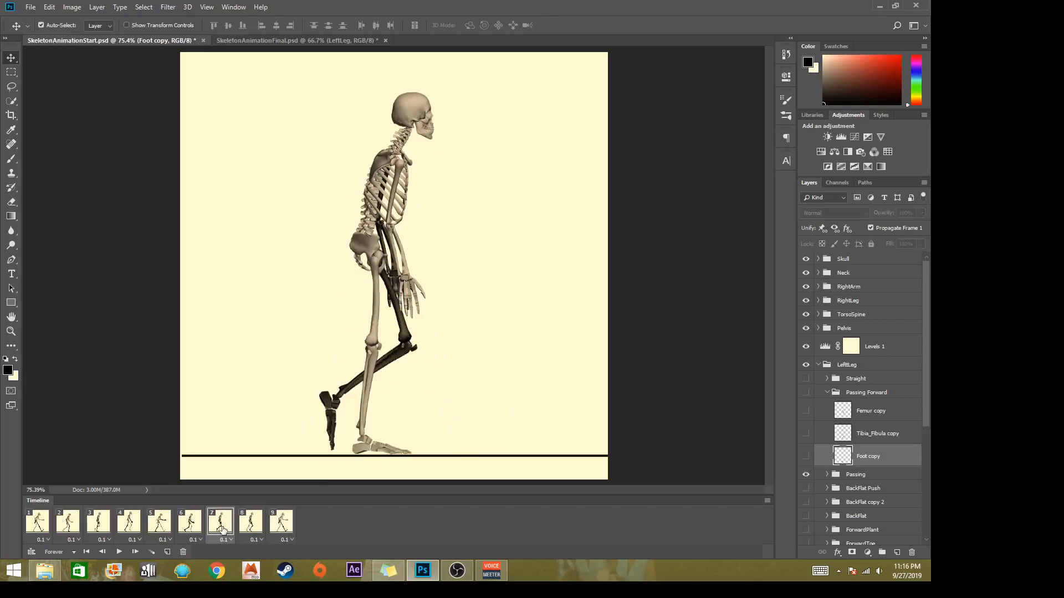
Flip between frames 6 to 9 to compare the leg poses around frame 8
click(193, 532)
click(222, 527)
click(253, 526)
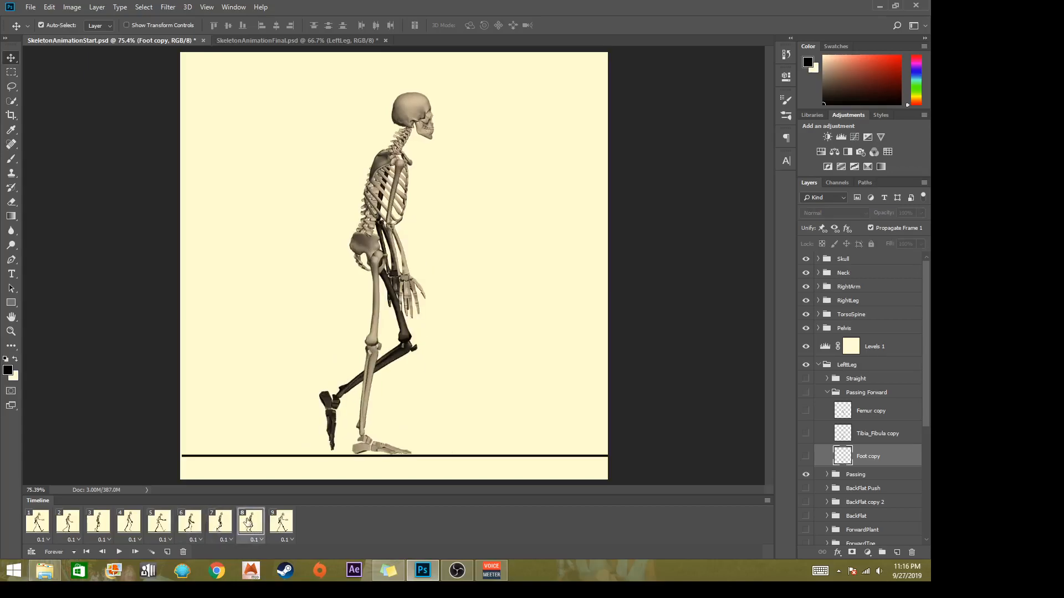
click(225, 525)
click(188, 526)
click(225, 521)
click(259, 518)
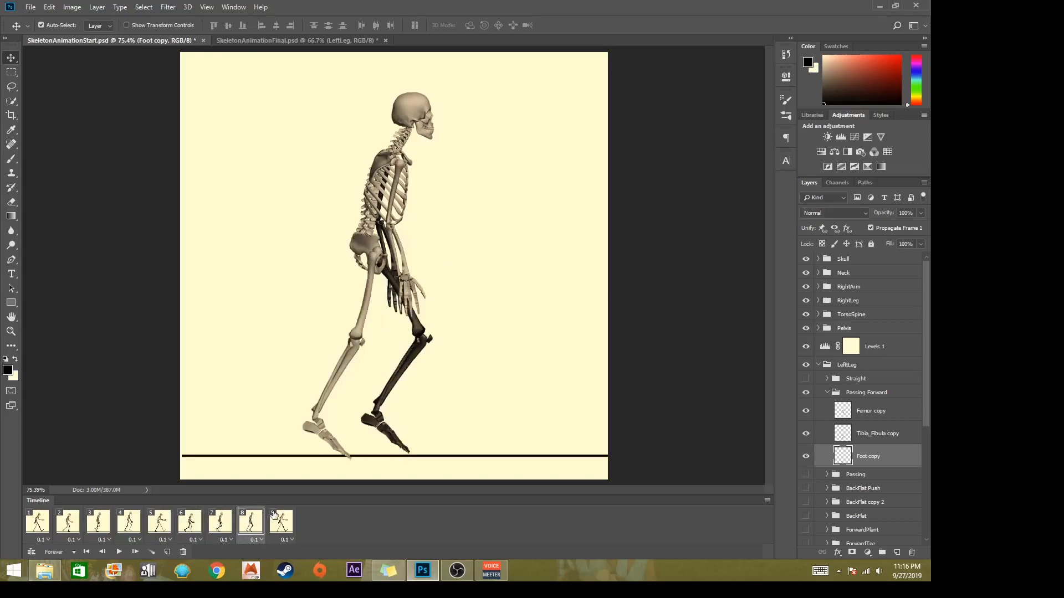
click(274, 515)
click(252, 519)
click(279, 520)
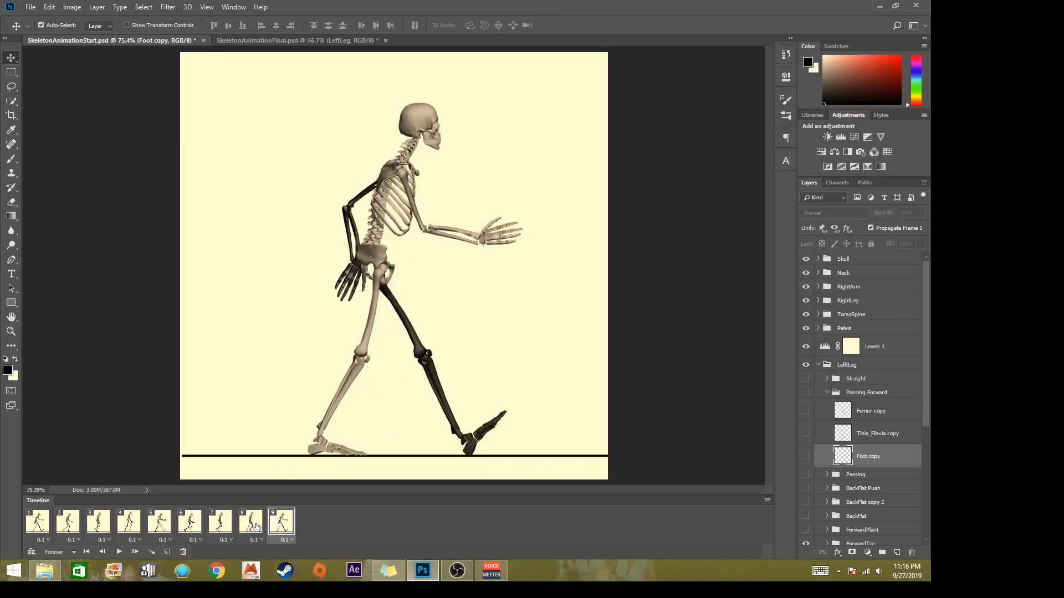
click(256, 527)
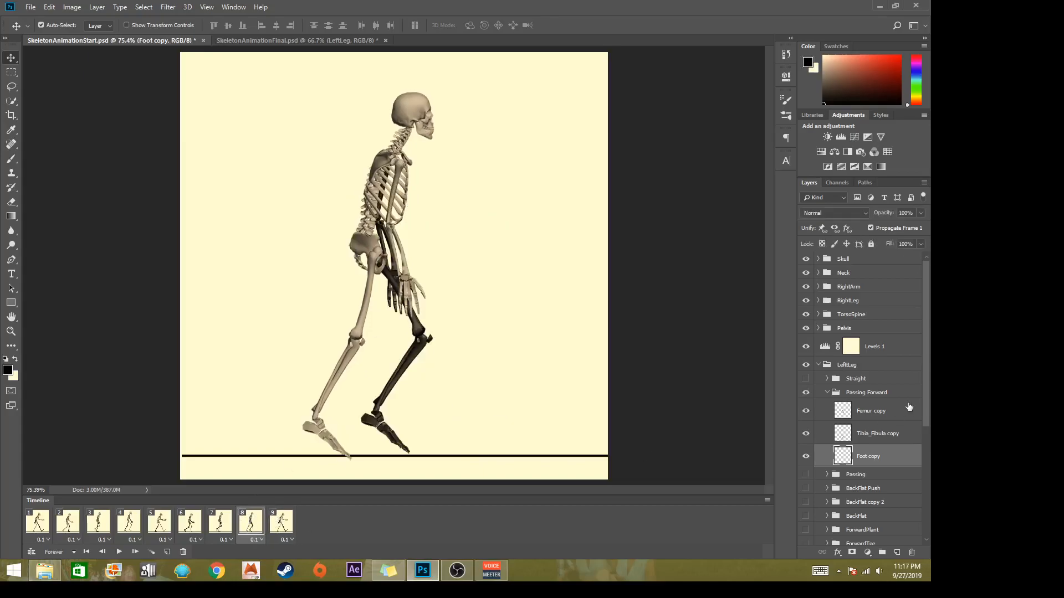
Collapse the LeftLeg group and expand the RightArm group, keeping the pose subgroups of both arms collapsed
click(818, 365)
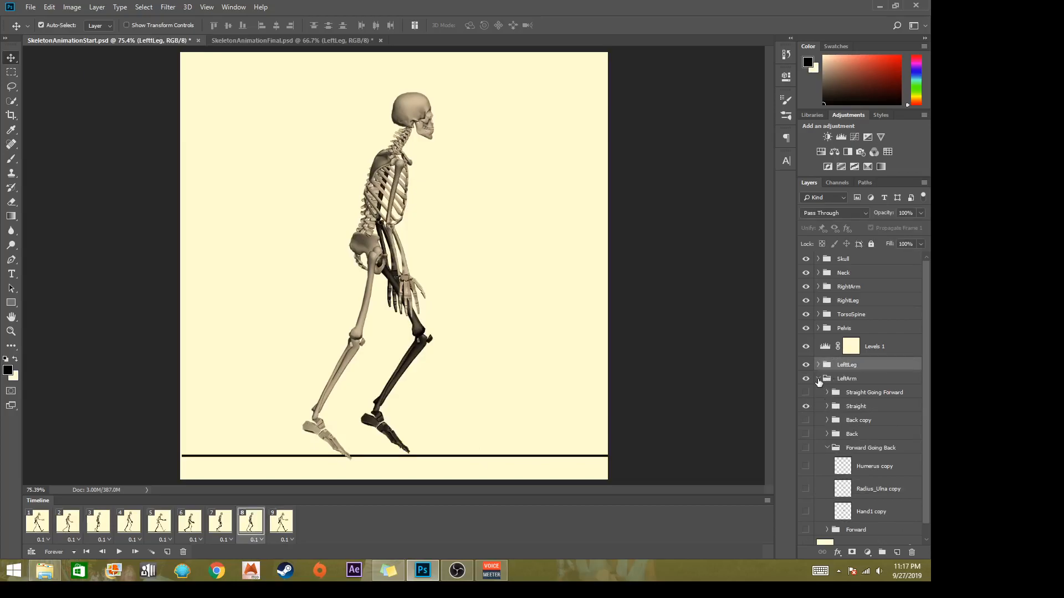
click(818, 287)
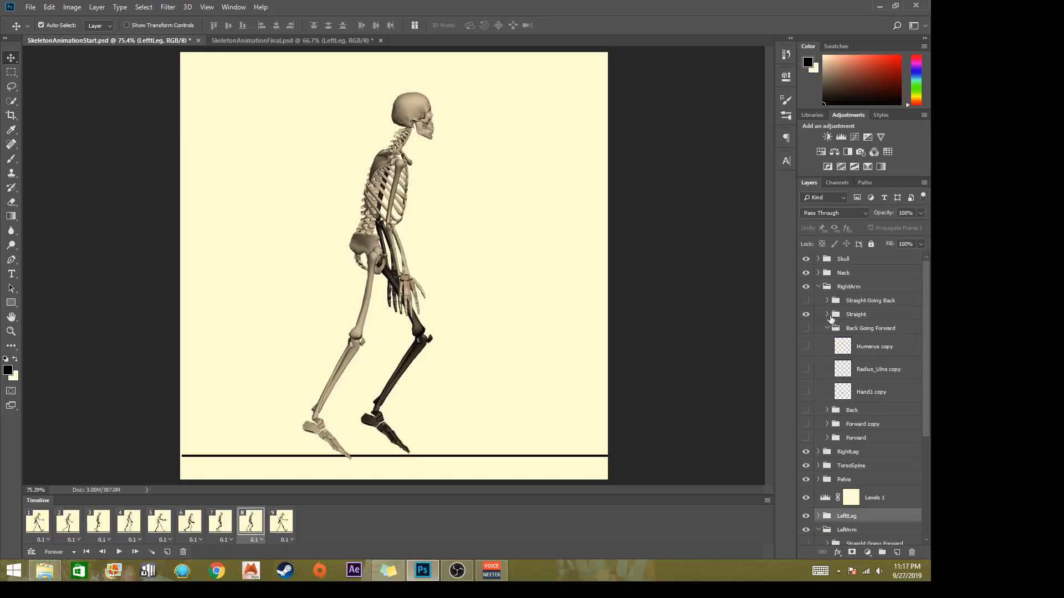
click(827, 329)
scroll(828, 476, down, 3)
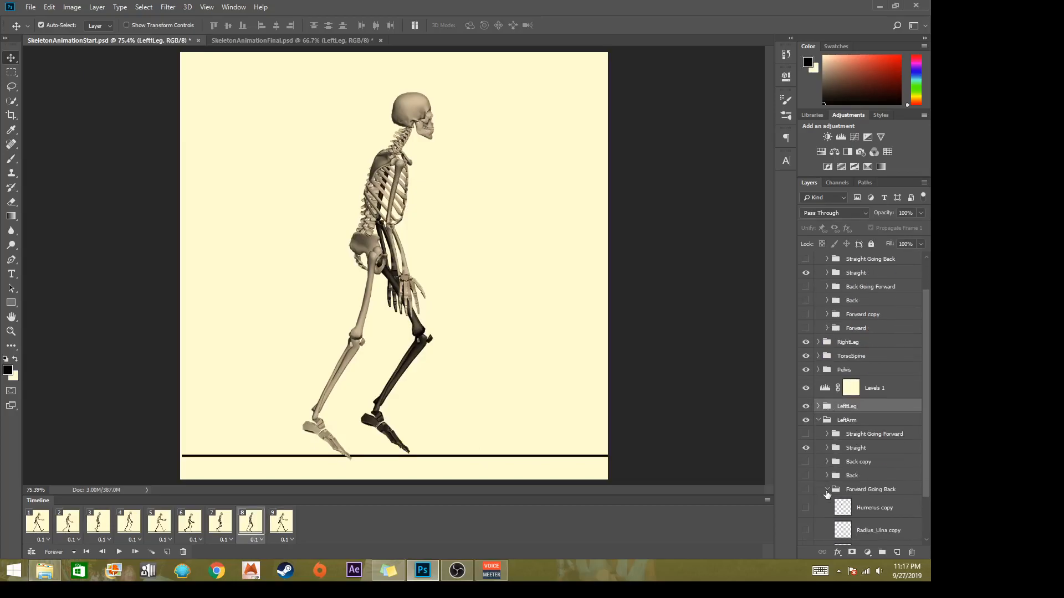
click(827, 490)
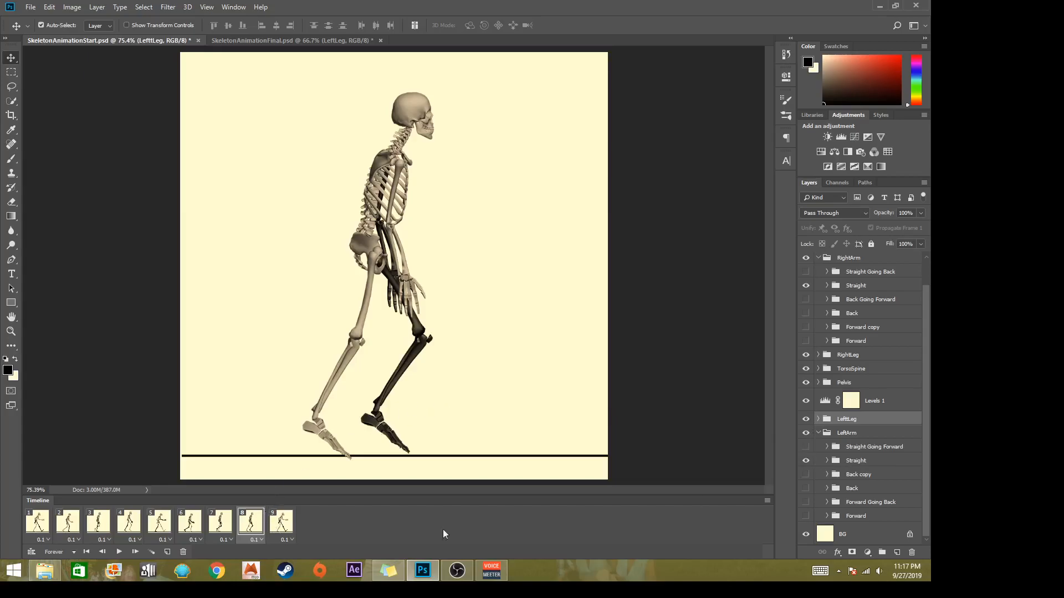
Duplicate the LeftArm group's Straight pose as Straight Going Back and hide the original Straight group in frame 8
click(864, 463)
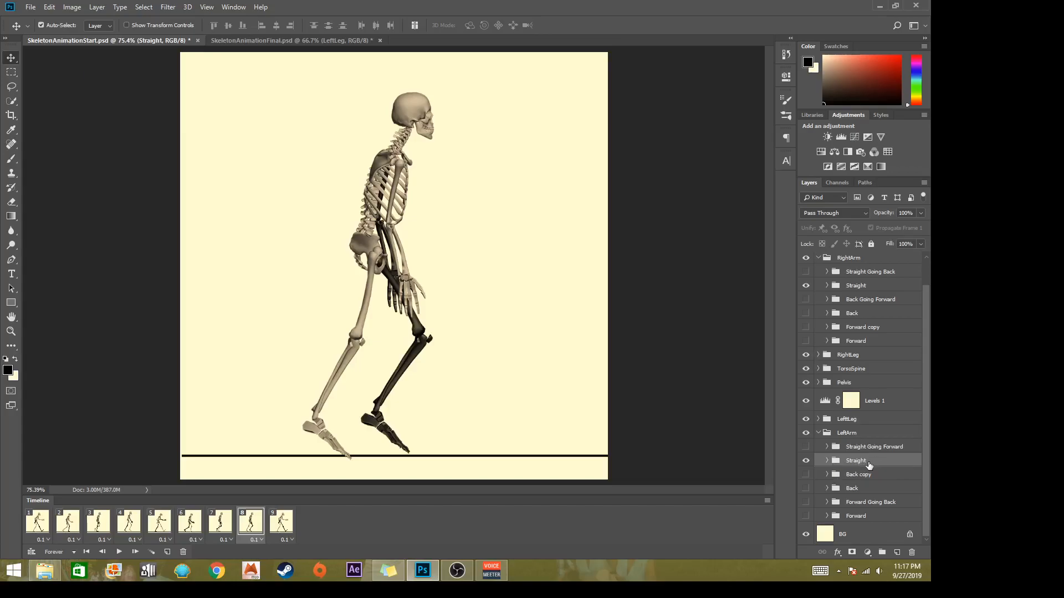
right_click(868, 463)
click(869, 173)
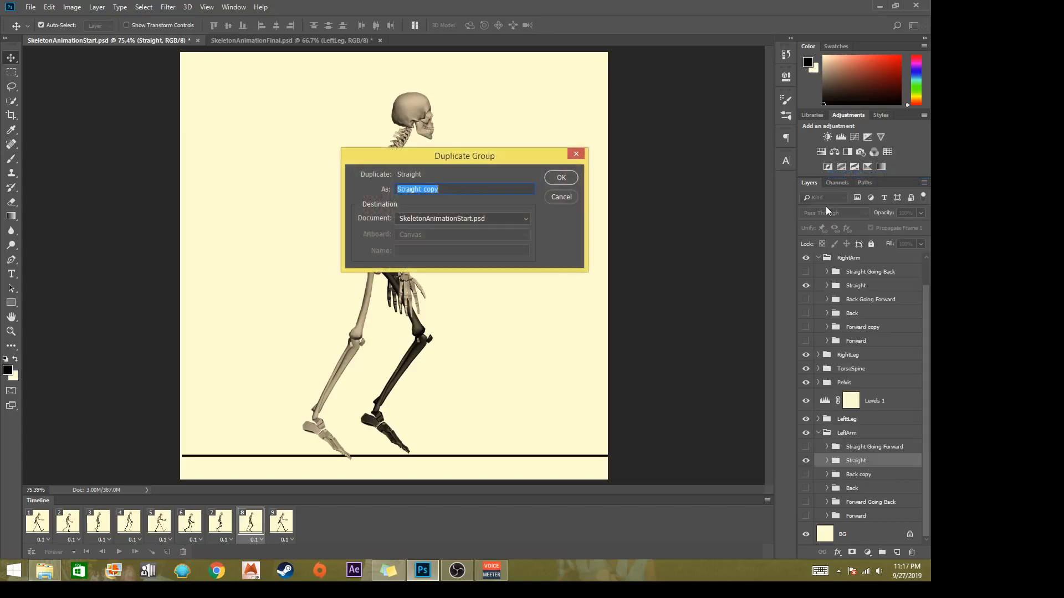
text(St)
key(Return)
click(806, 475)
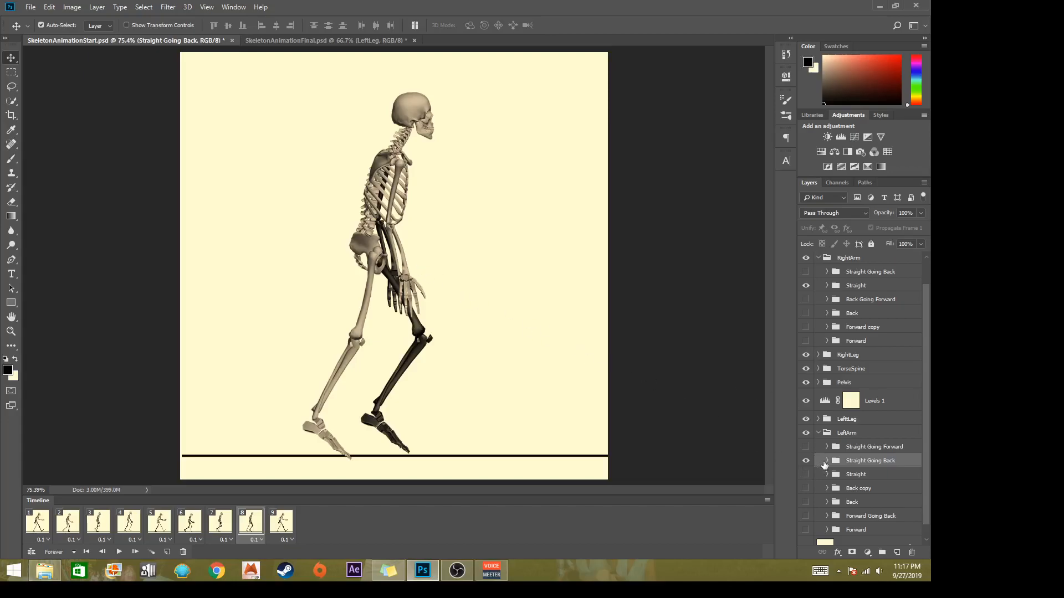
Rotate the left arm's Straight Going Back humerus, radius/ulna and hand together about 13° backward around the shoulder
click(827, 461)
click(873, 479)
shift+click(866, 524)
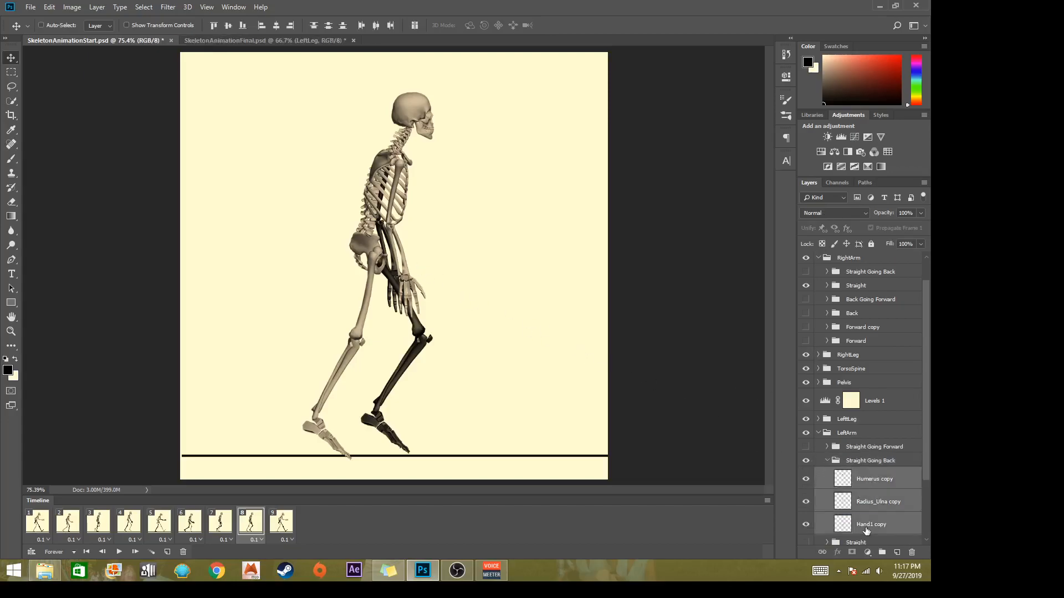
key(ctrl+t)
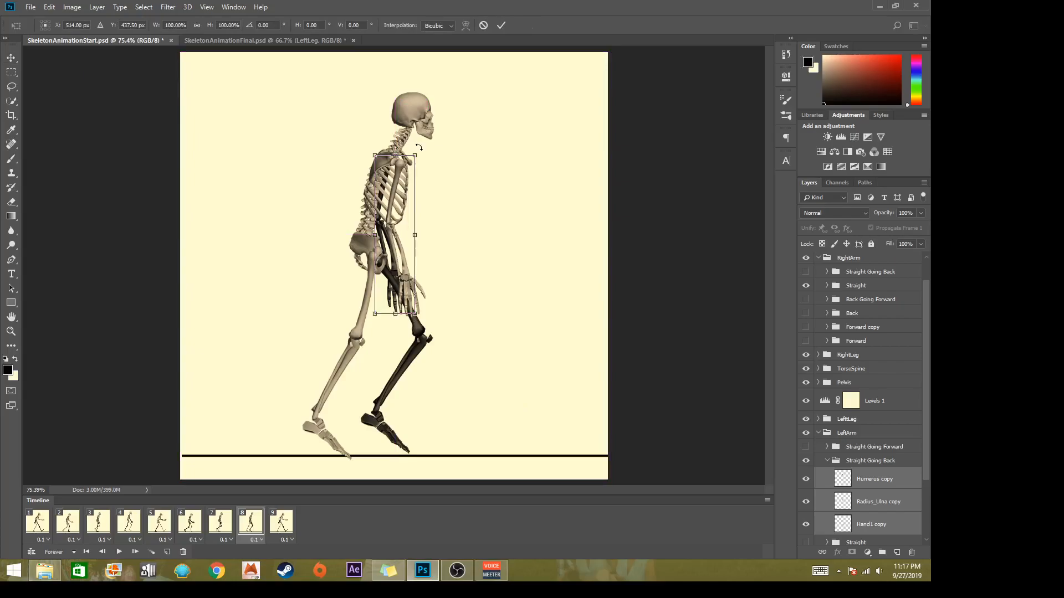
drag(394, 238, 397, 164)
drag(446, 136, 450, 148)
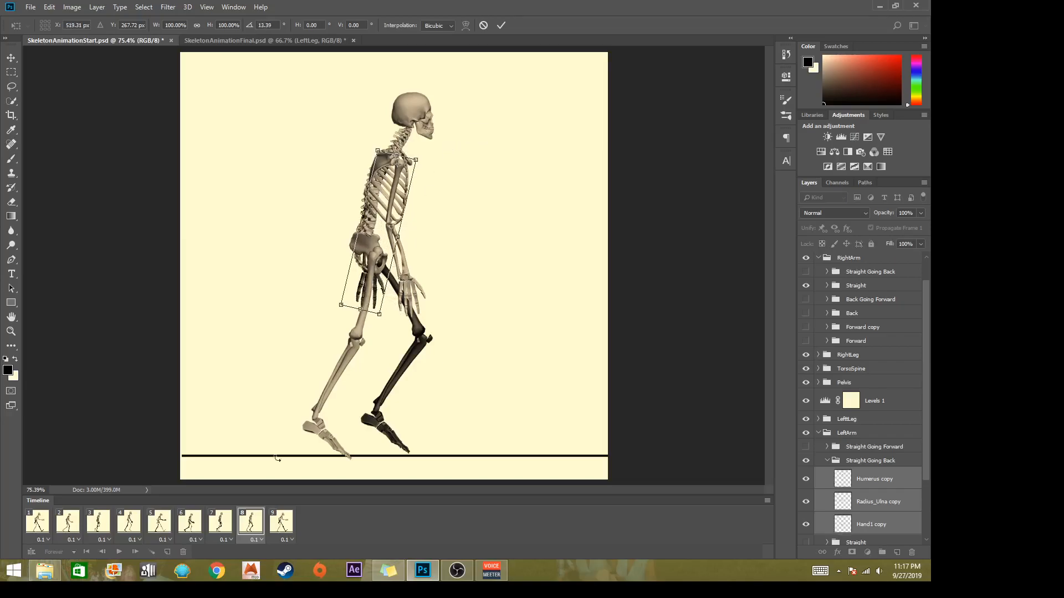
key(Return)
Step through frames 7 to 9 to examine the left arm's backward swing in frame 8
click(227, 518)
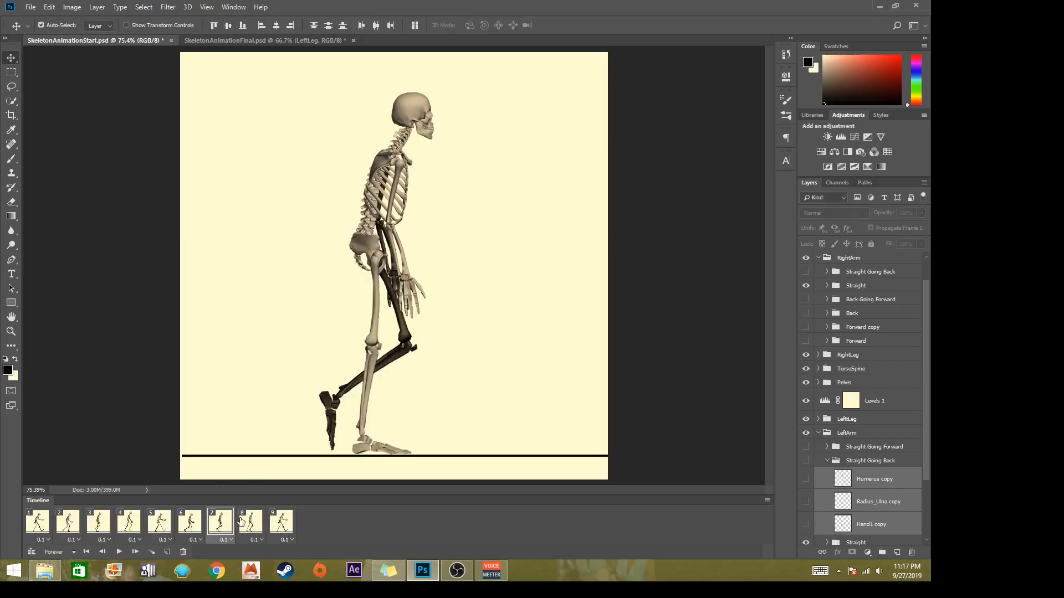
click(243, 525)
click(284, 526)
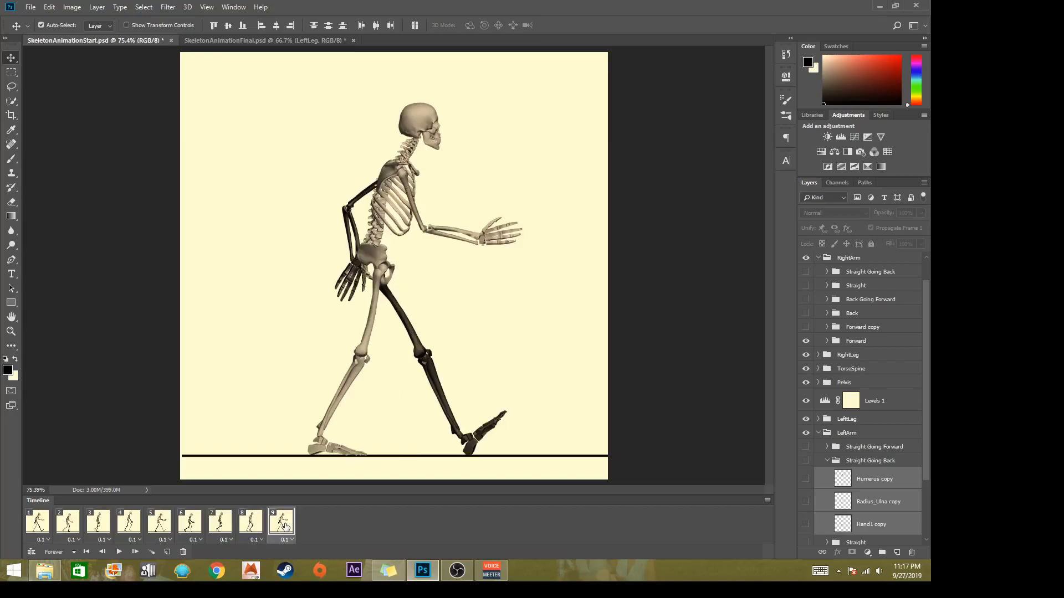
click(222, 526)
click(244, 527)
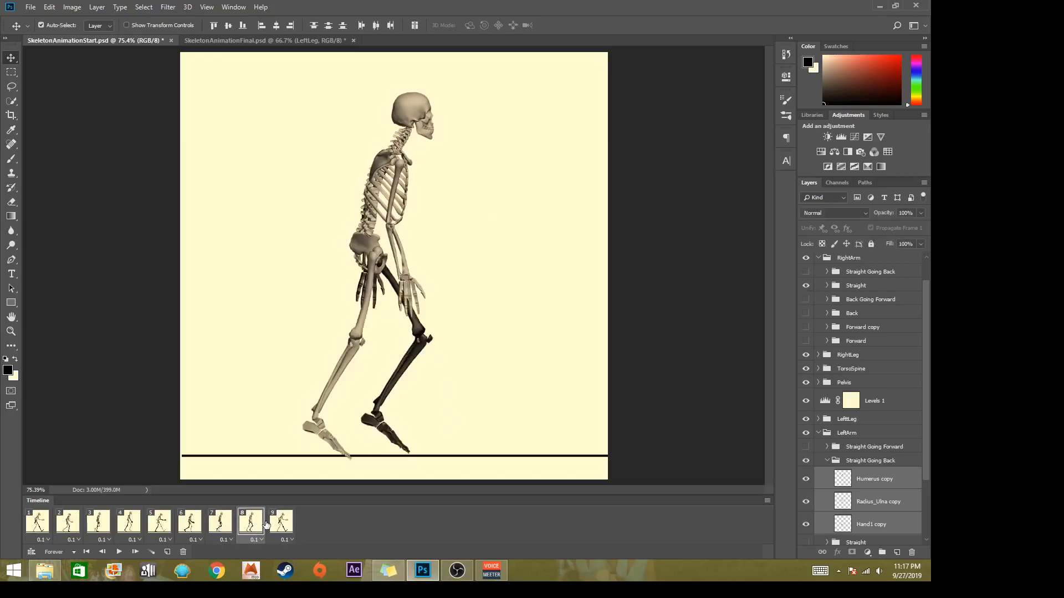
click(282, 522)
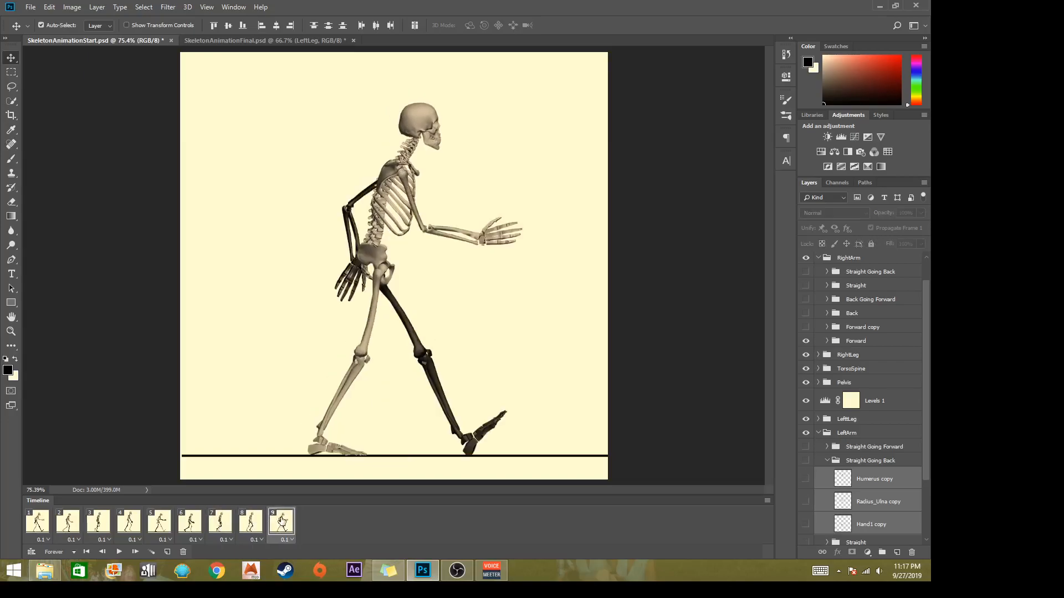
click(249, 525)
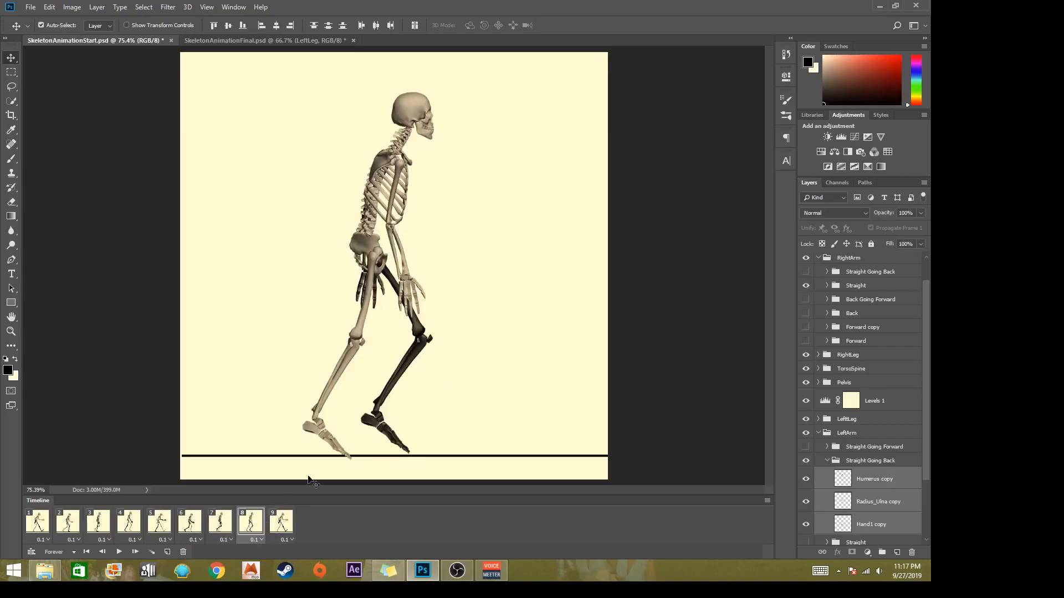
Duplicate the RightArm group's Straight pose as Straight Going Forward and hide the original Straight group in frame 8
click(403, 169)
click(873, 287)
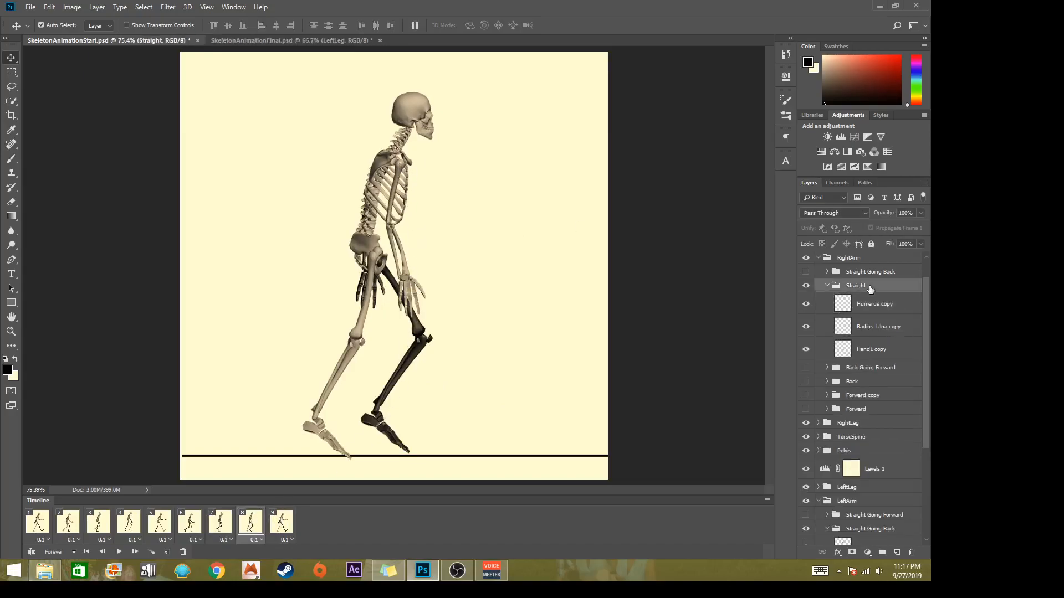
right_click(870, 287)
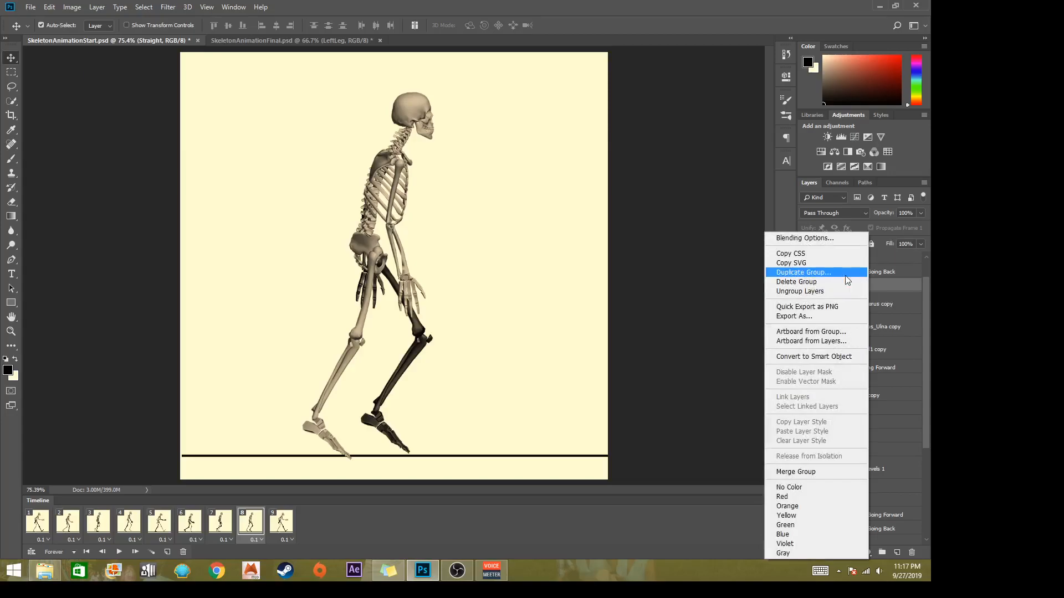
click(840, 273)
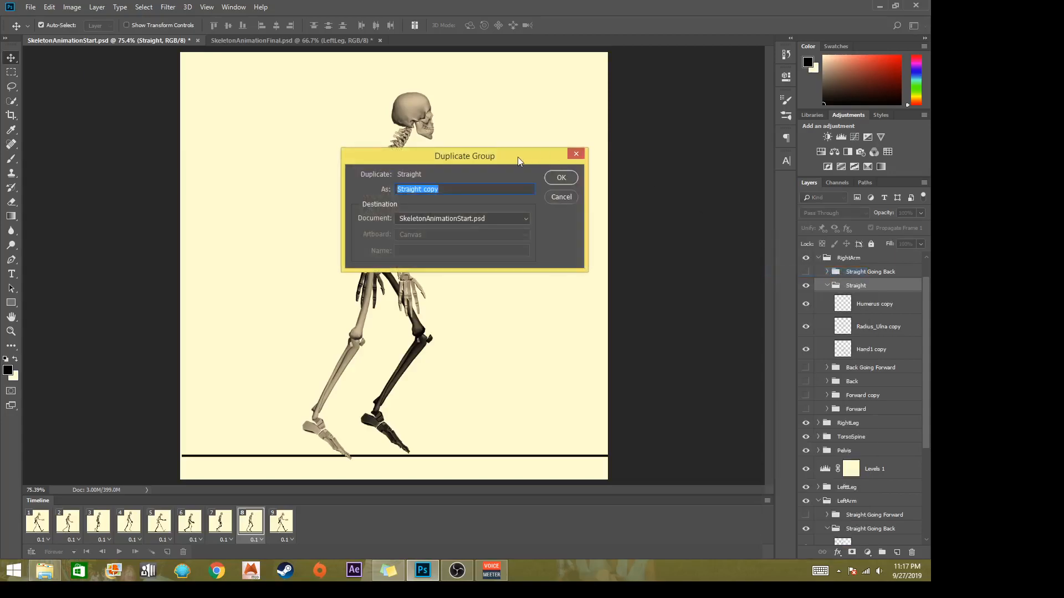
text(St)
click(554, 177)
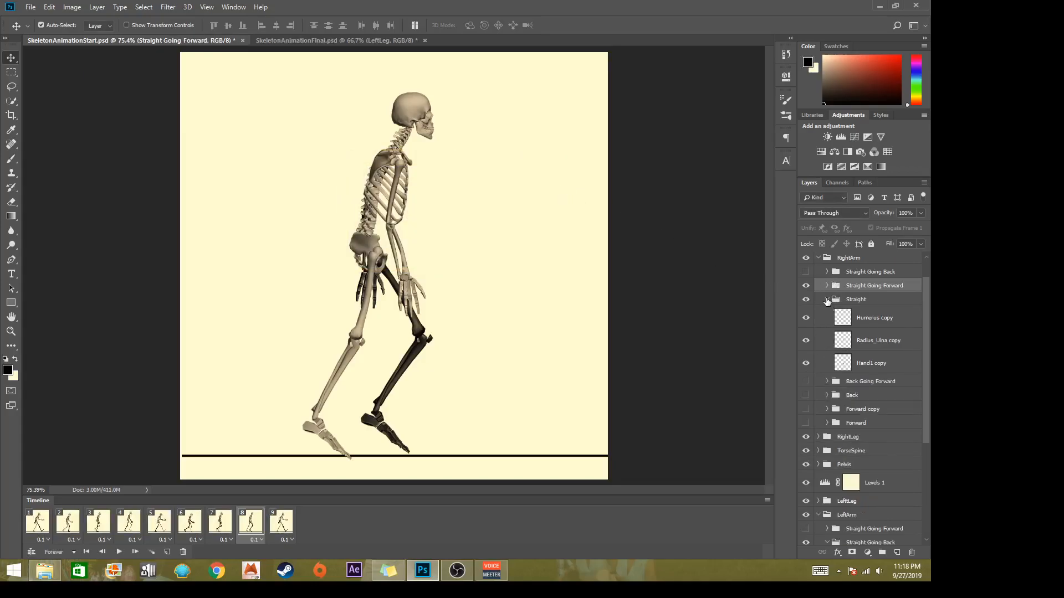
click(827, 300)
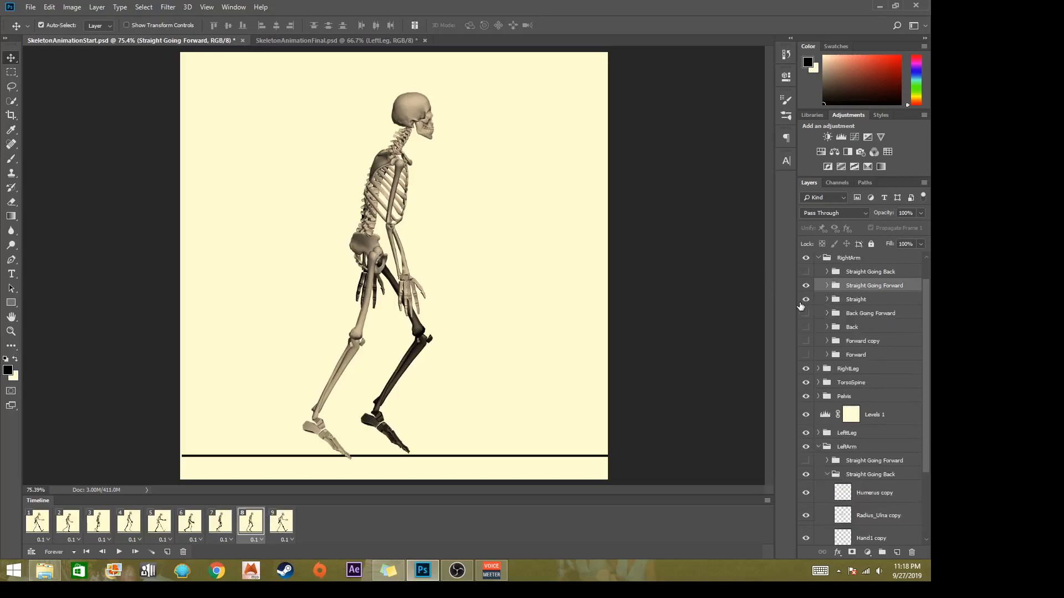
Rotate the right arm's Straight Going Forward humerus, radius/ulna and hand together forward around the shoulder
click(827, 286)
click(873, 304)
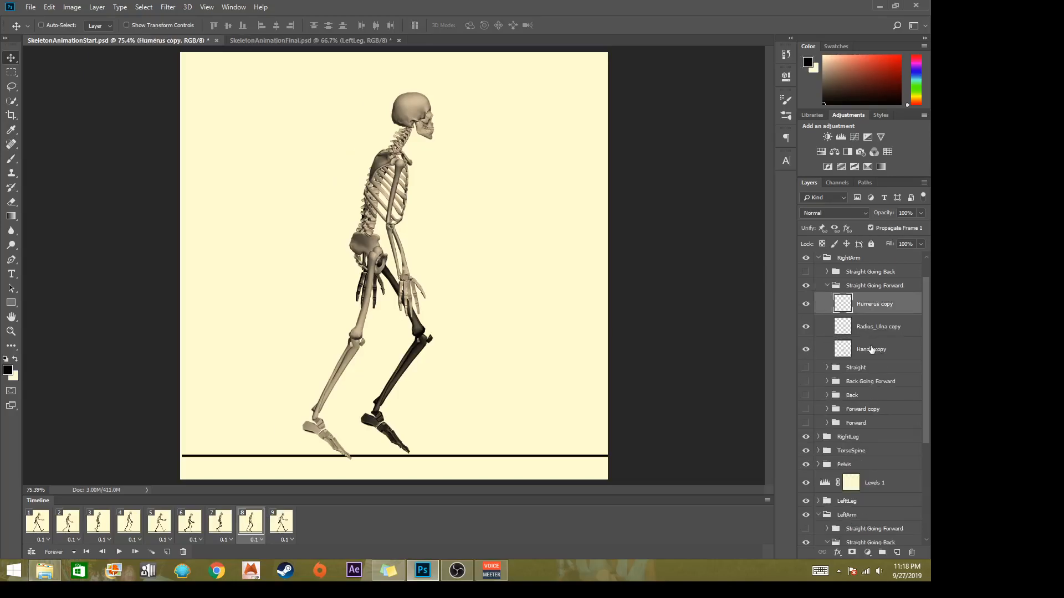
shift+click(871, 349)
key(ctrl+t)
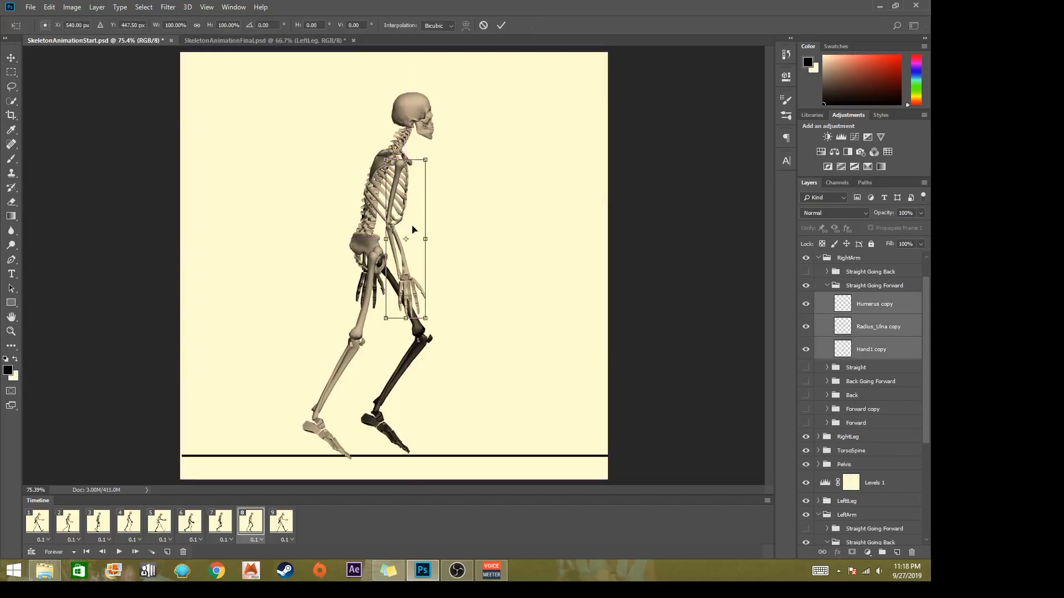
drag(406, 239, 335, 153)
key(Return)
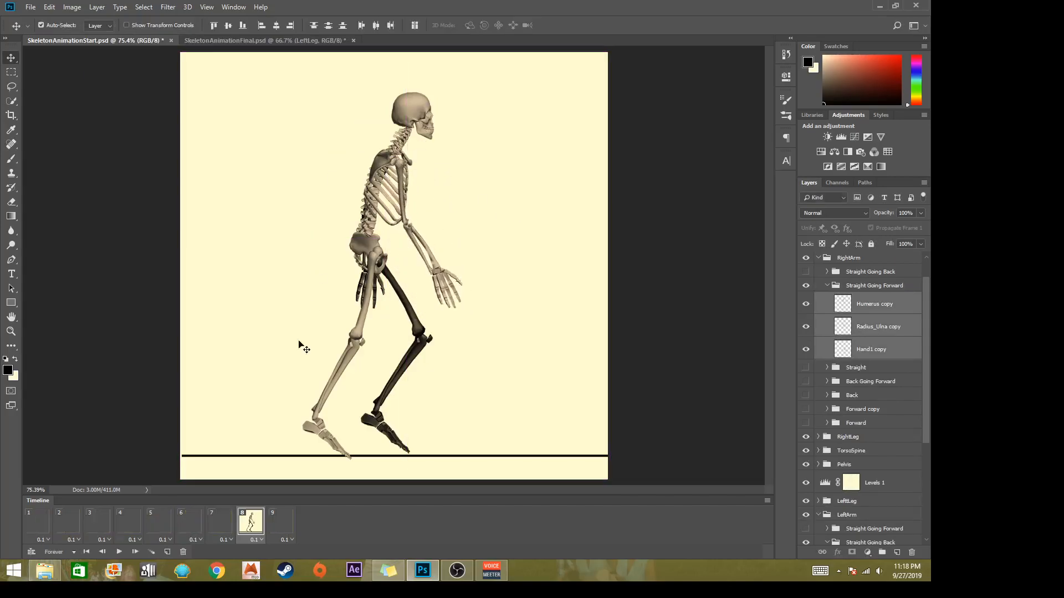
Step back and forth through frames 5 to 9 to examine the arm swing and upper-body motion around frame 8
click(223, 524)
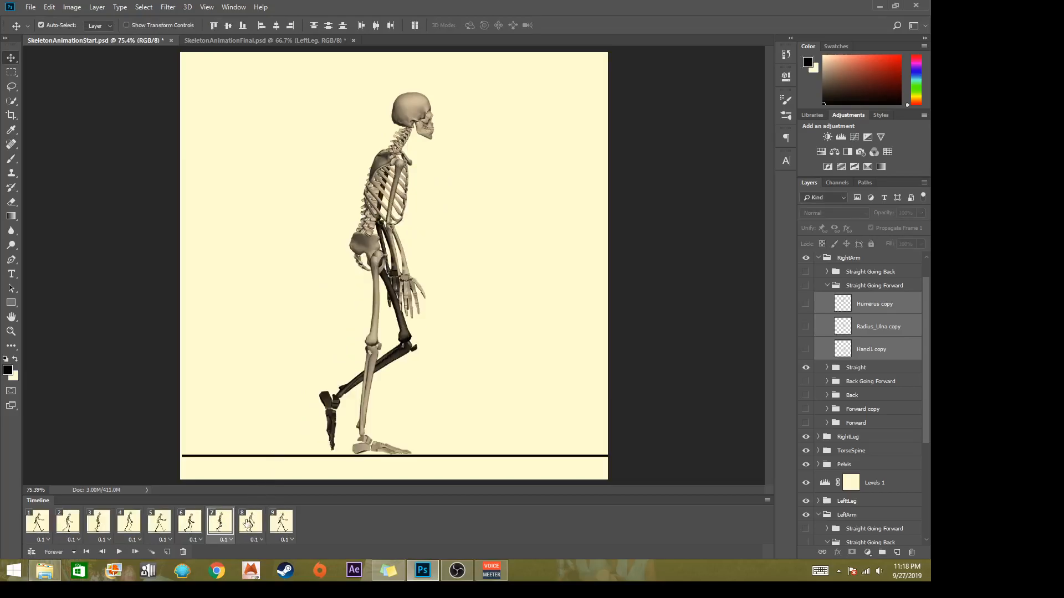
click(248, 524)
click(281, 523)
click(243, 526)
click(221, 524)
click(251, 523)
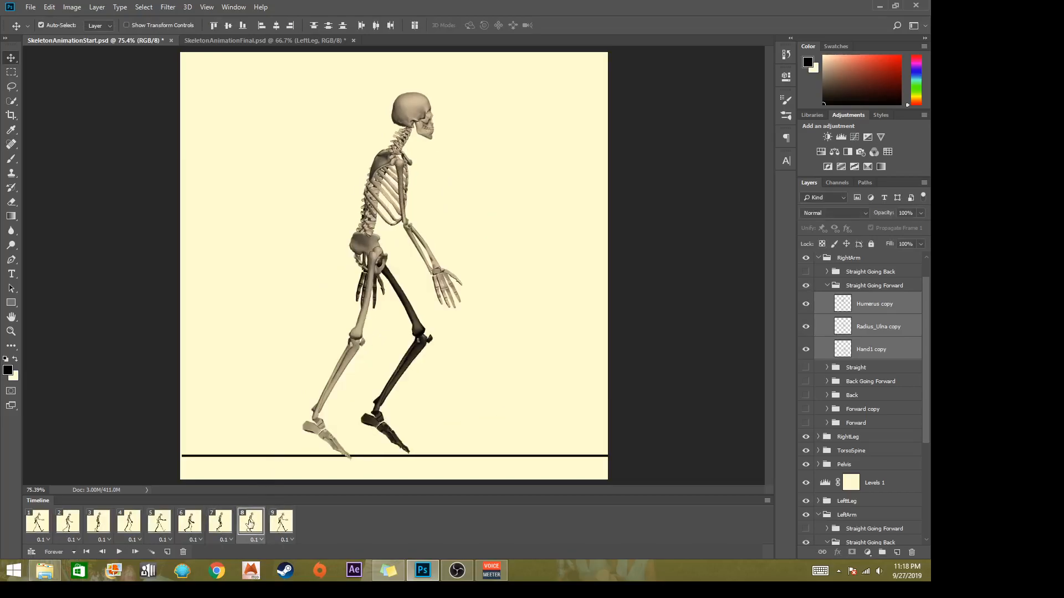
click(226, 525)
click(251, 524)
click(211, 526)
click(195, 529)
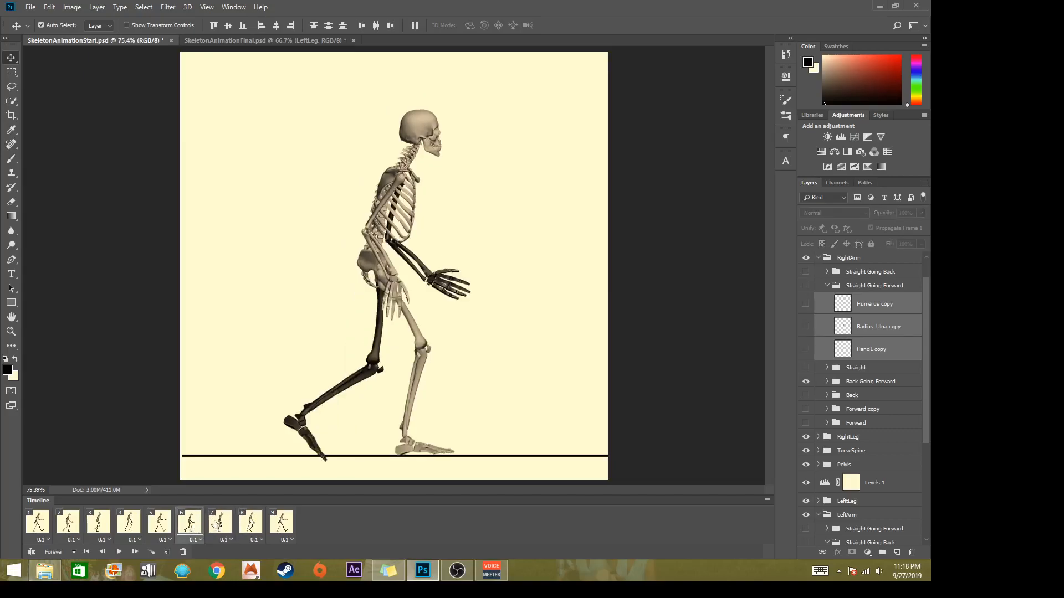
click(169, 528)
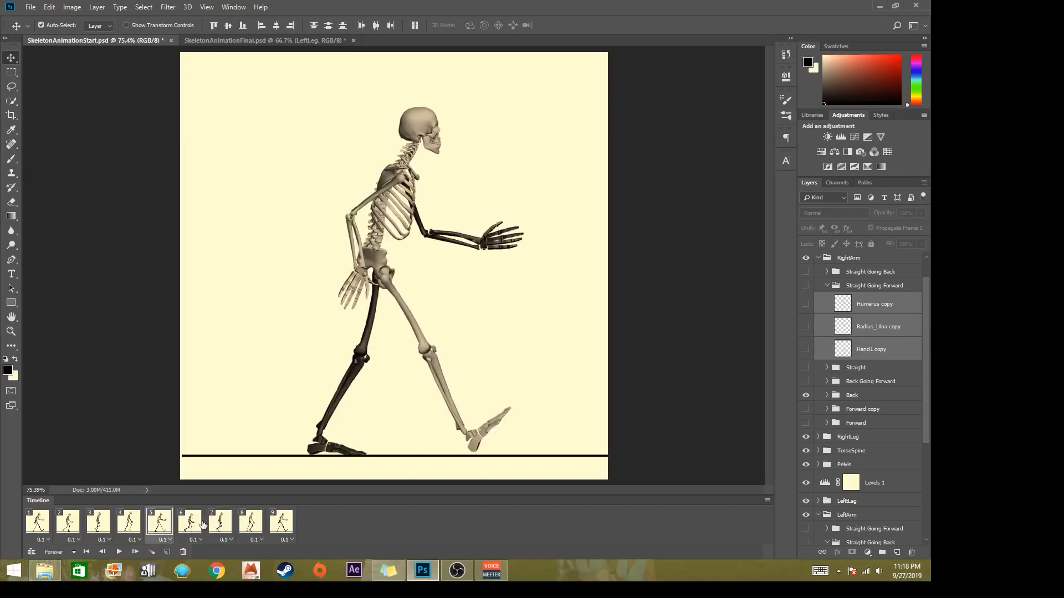
click(194, 525)
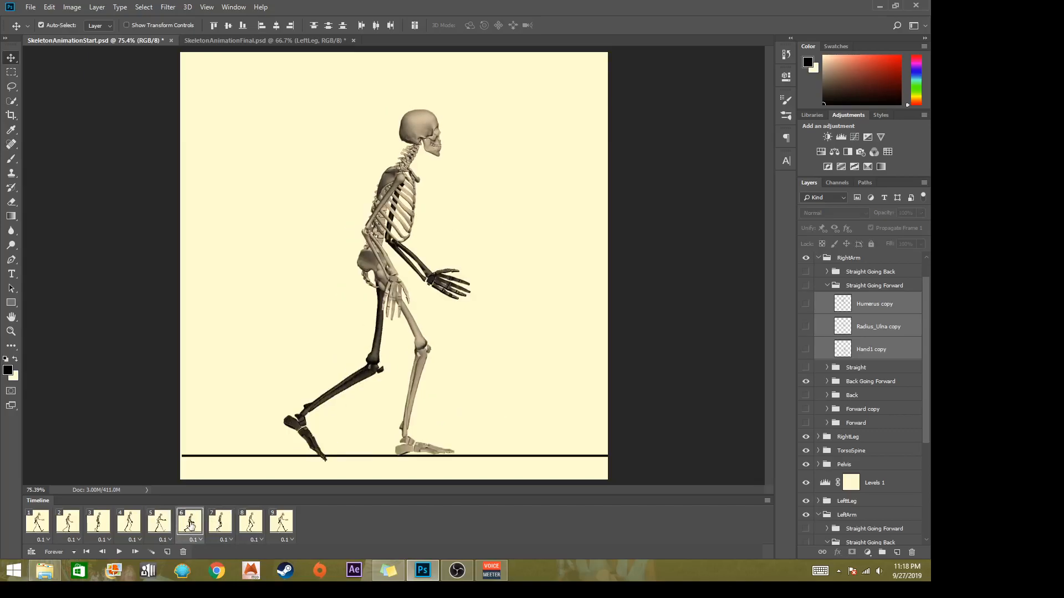
click(213, 524)
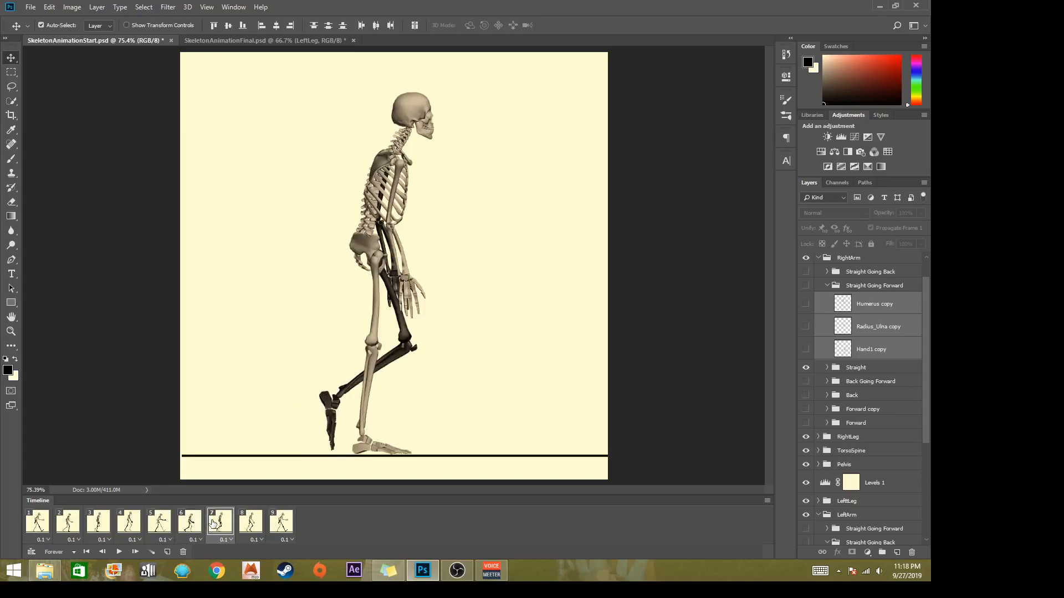
click(250, 520)
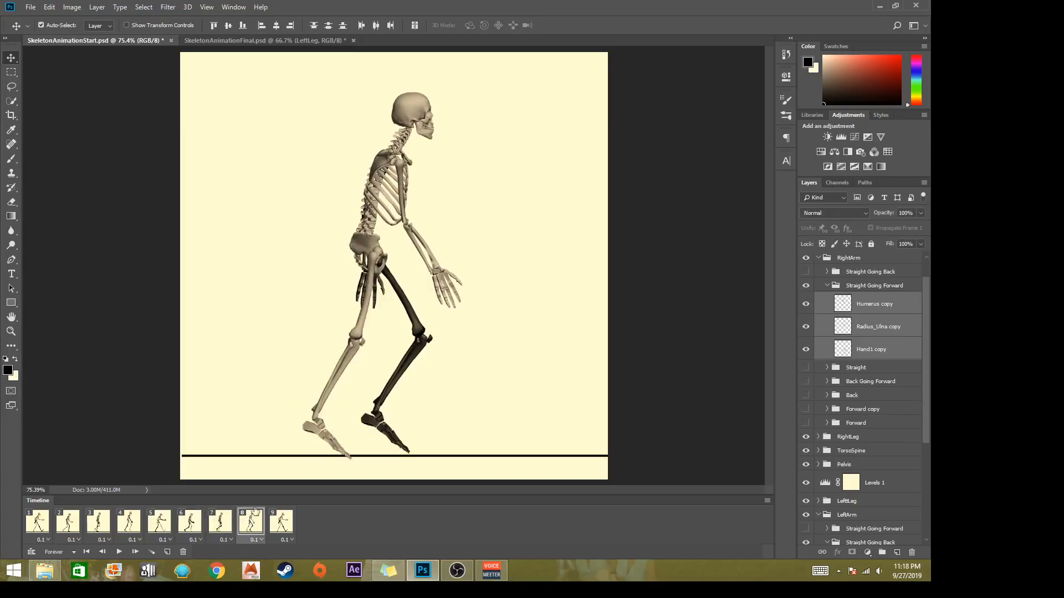
Select the skull, neck, torso, pelvis and both arms together in frame 8 and move them up slightly
drag(280, 78, 507, 243)
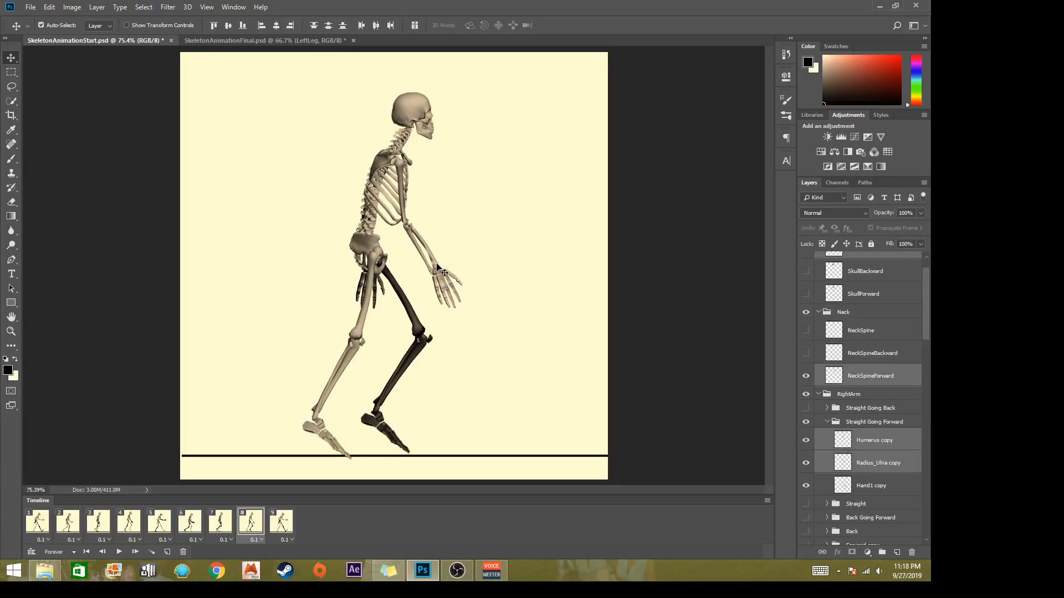
shift+click(434, 266)
shift+click(447, 287)
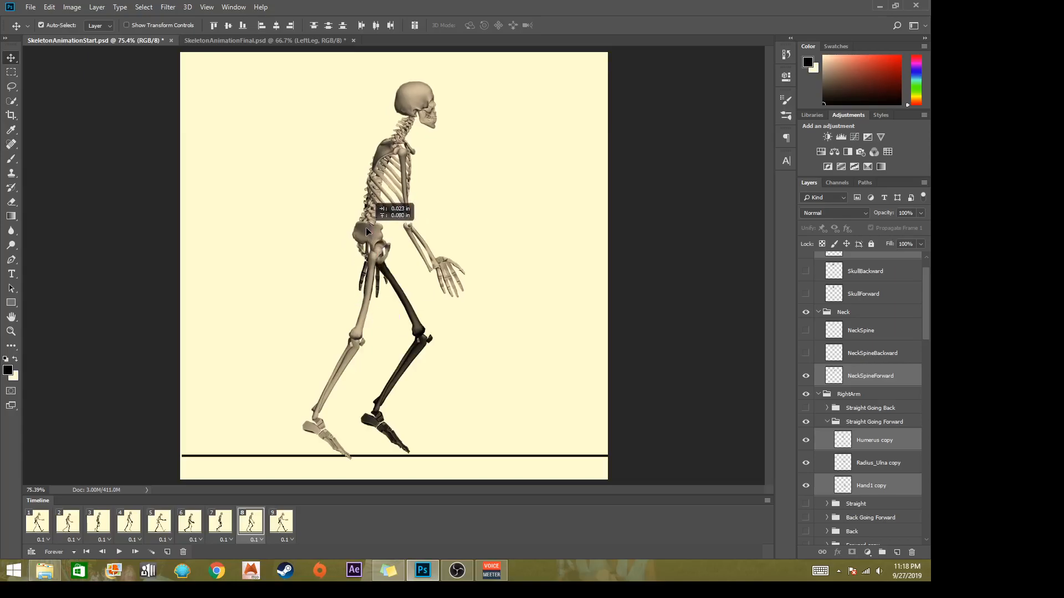
shift+click(388, 228)
drag(388, 229, 365, 224)
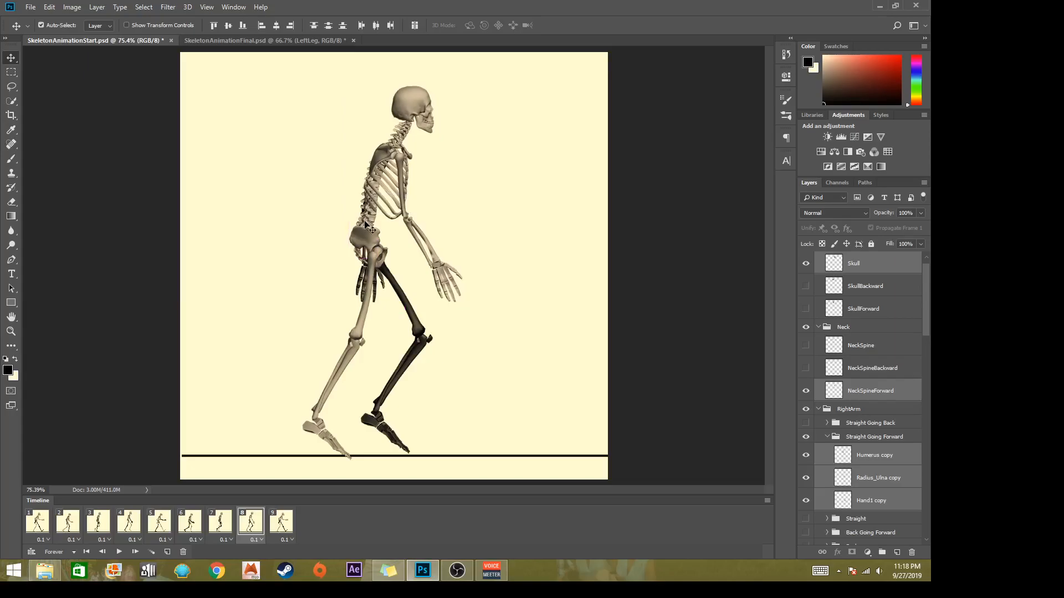
Step back and forth through frames 6 to 9 to examine the upper body's rise in frame 8
click(195, 524)
click(221, 522)
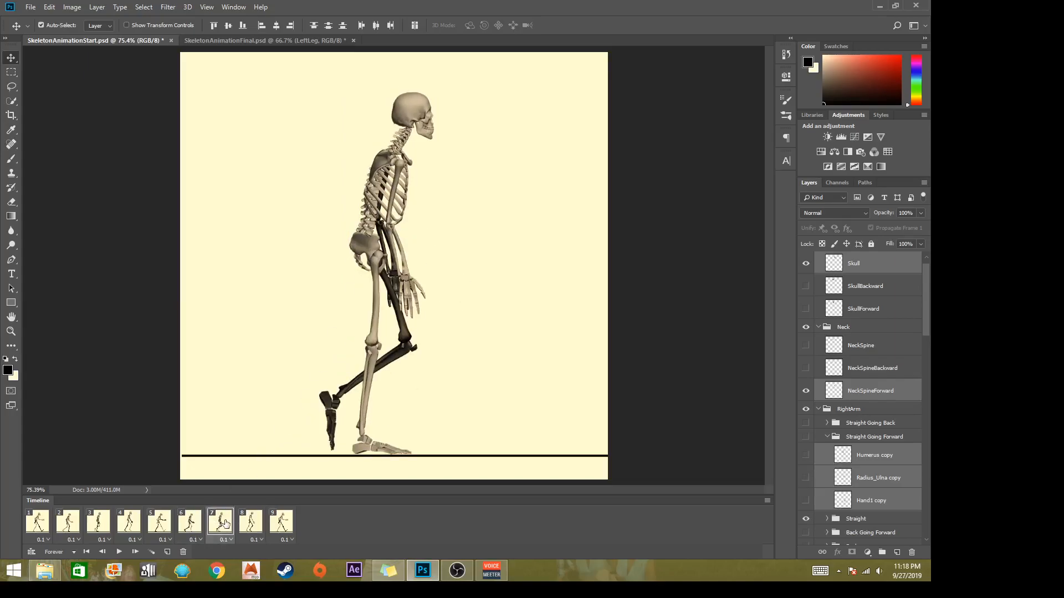
click(248, 523)
click(225, 527)
click(240, 525)
click(221, 525)
click(251, 524)
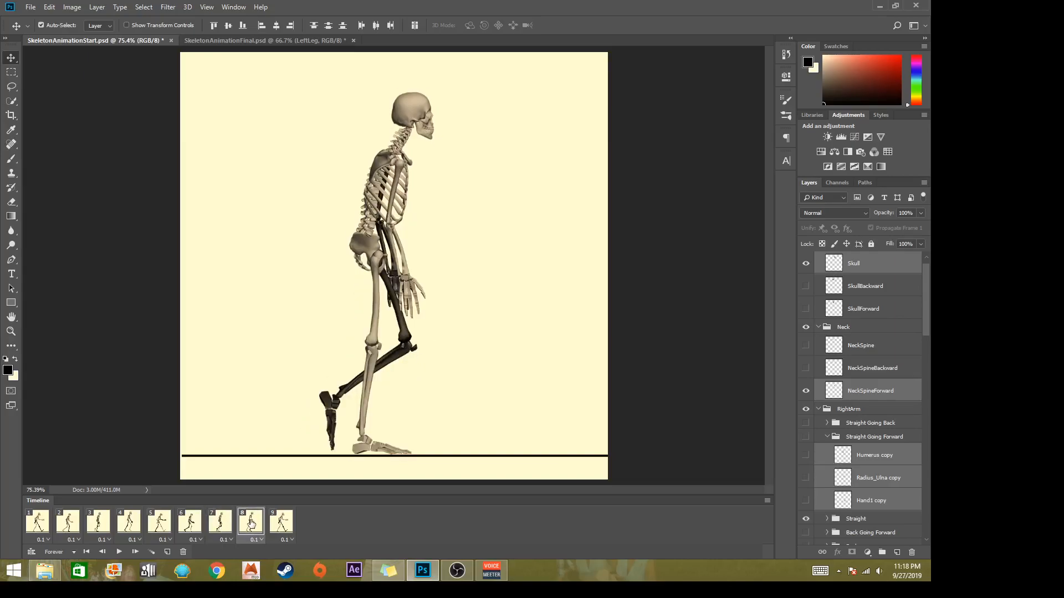
click(280, 522)
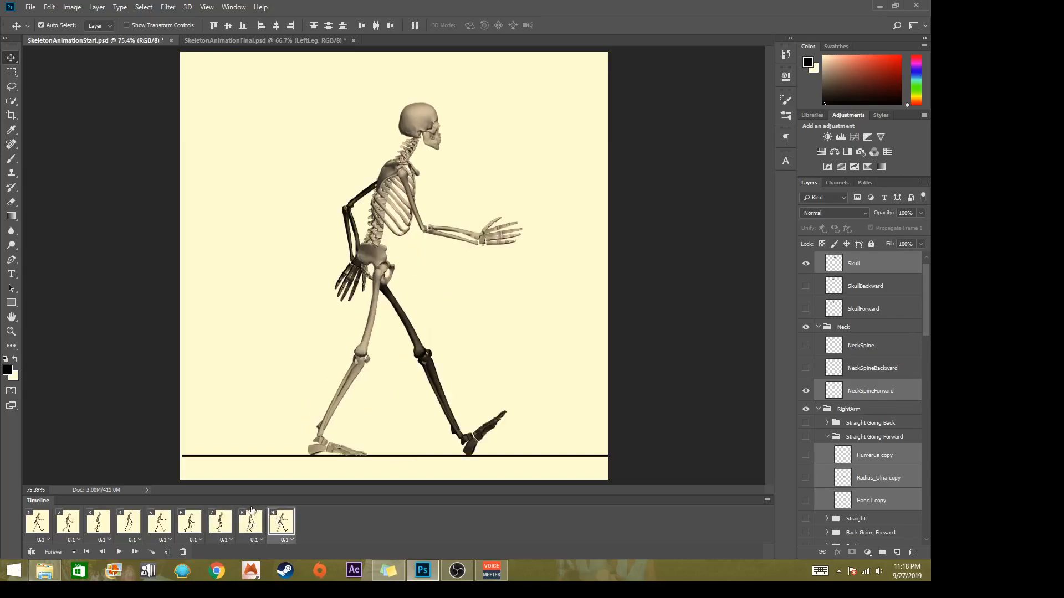
Step through frames 1 to 9 in order to review the whole walk cycle
click(38, 524)
click(71, 525)
click(98, 522)
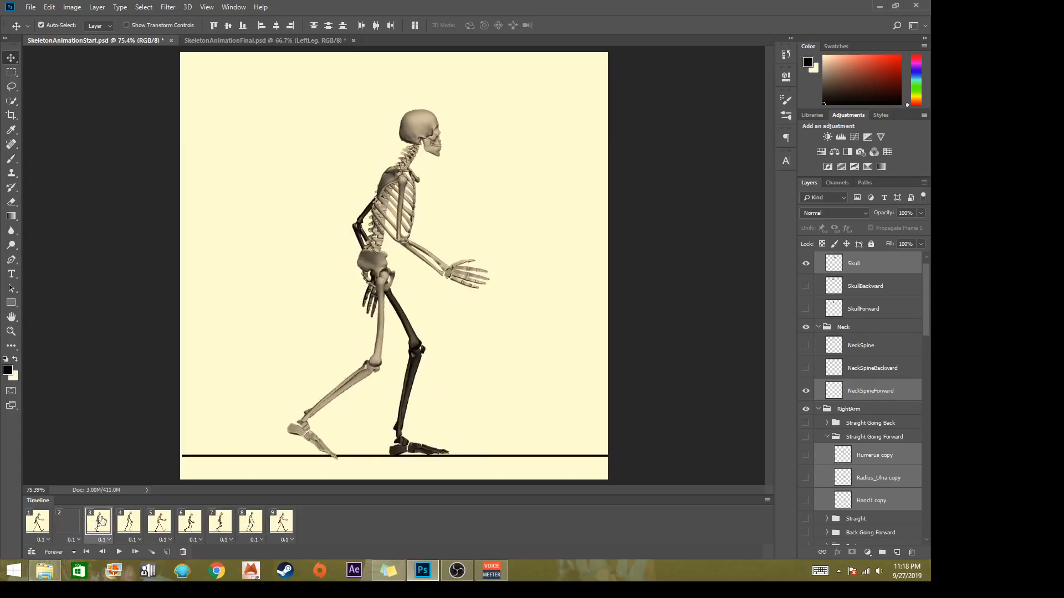
click(130, 522)
click(159, 522)
click(189, 523)
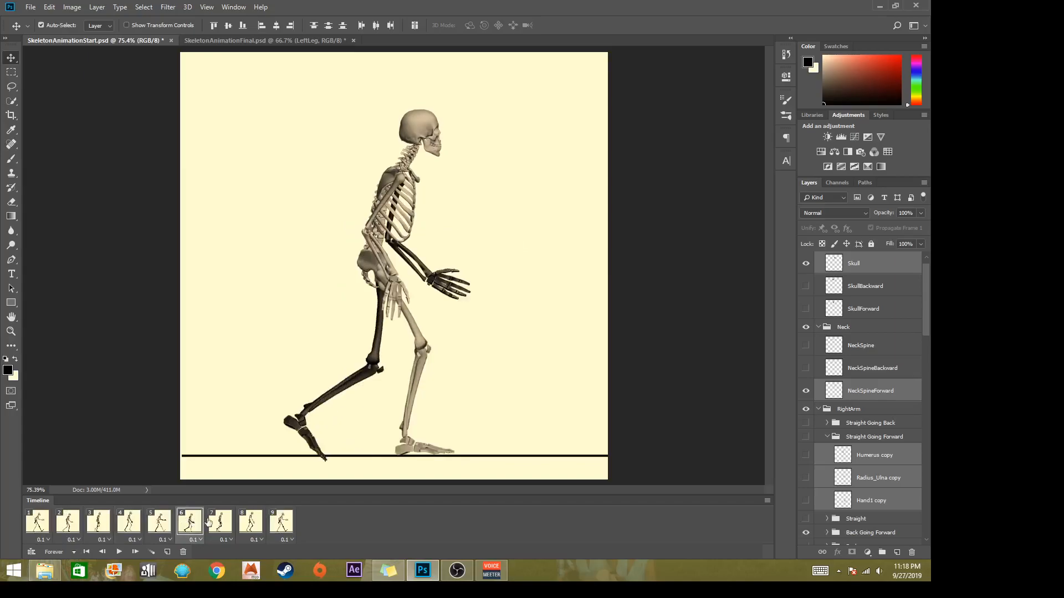
click(217, 522)
click(248, 522)
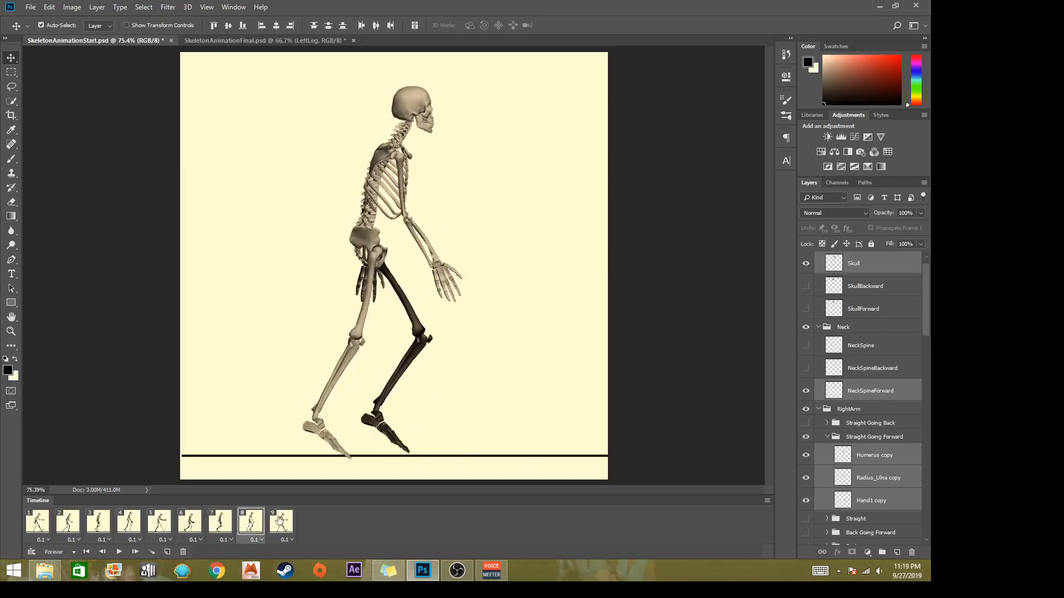
click(279, 522)
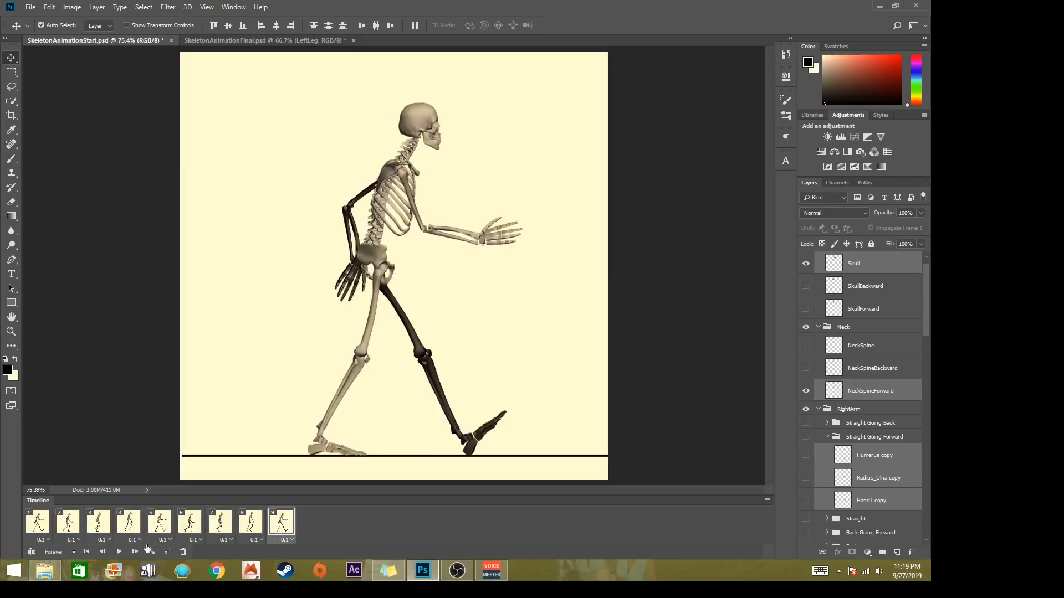
Play the walk cycle animation from frame 1 to review its motion, and stop the playback
click(29, 522)
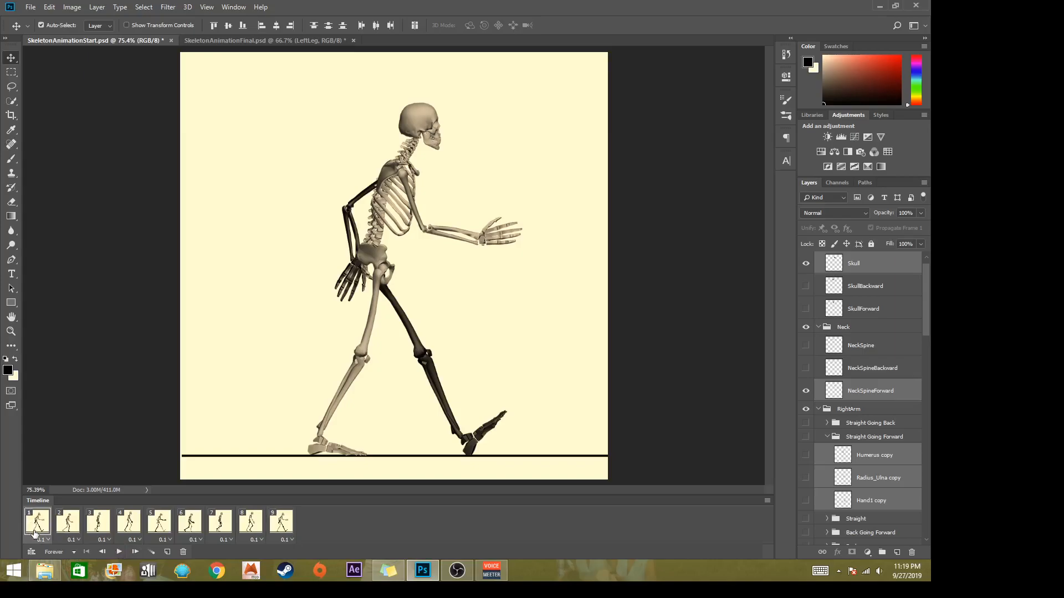
click(118, 552)
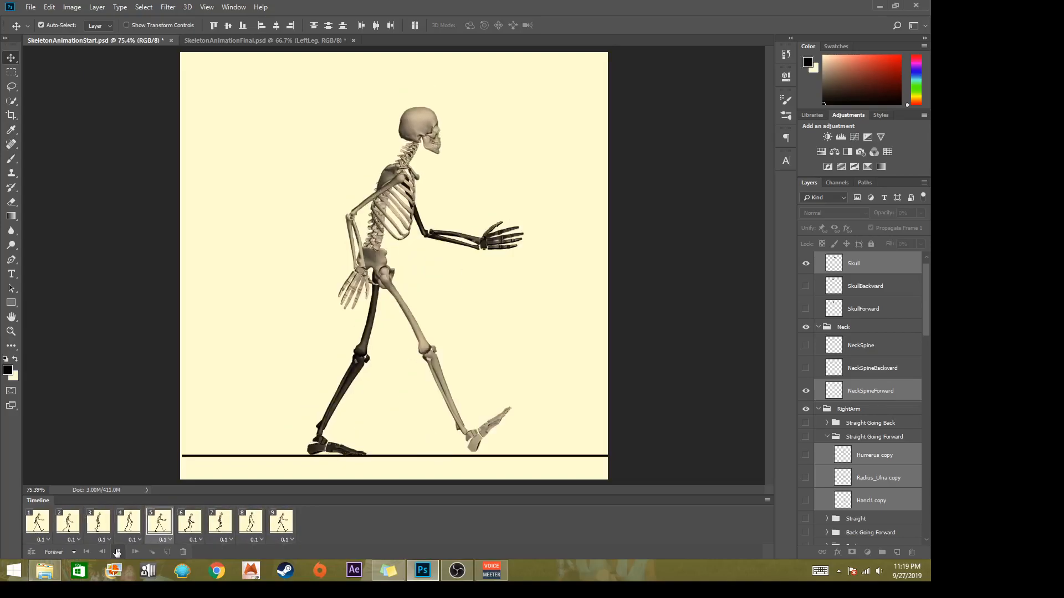
click(117, 553)
Alternate between frames 1 and 2 to compare the contact pose with the lowered pose
click(38, 522)
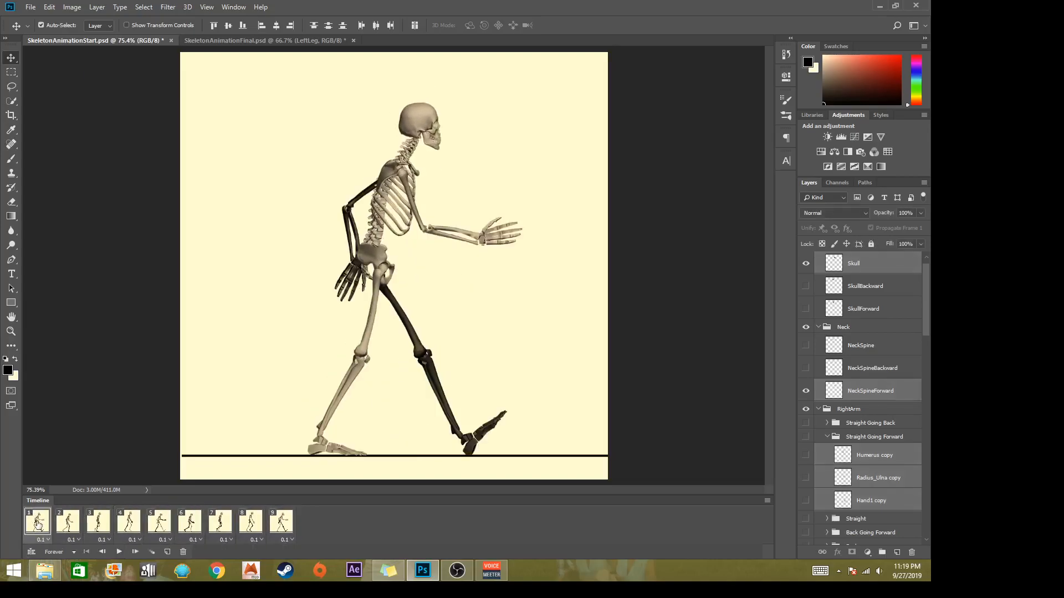
click(71, 523)
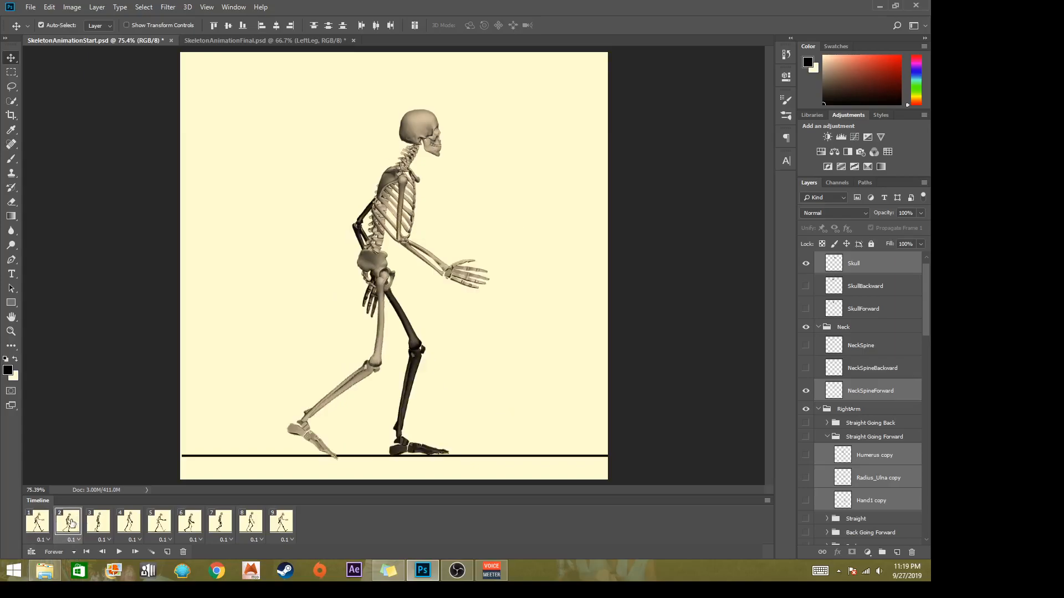
click(41, 528)
click(75, 521)
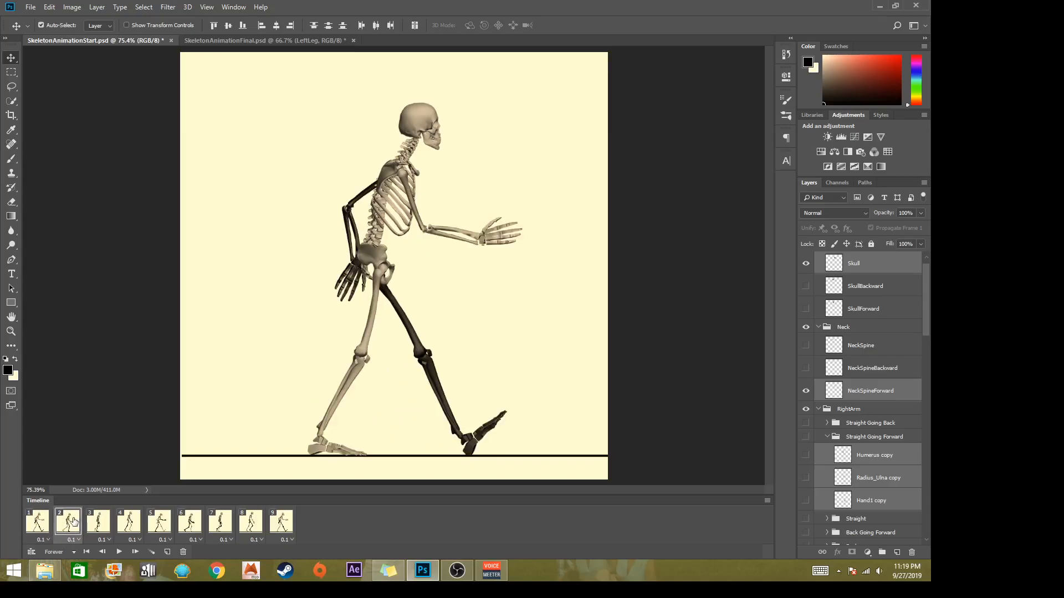
click(42, 526)
click(69, 522)
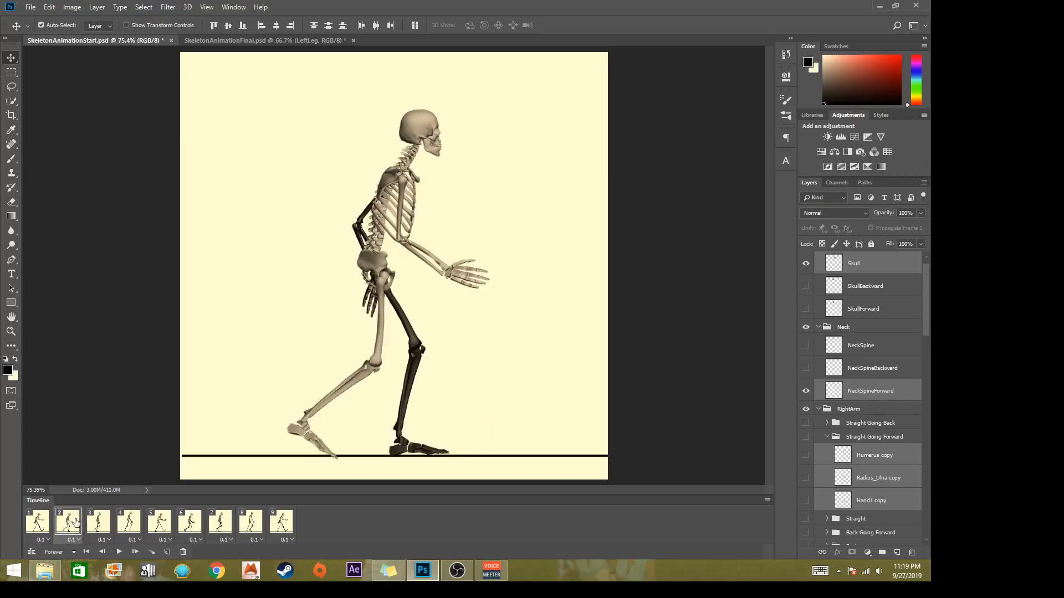
click(43, 527)
click(69, 523)
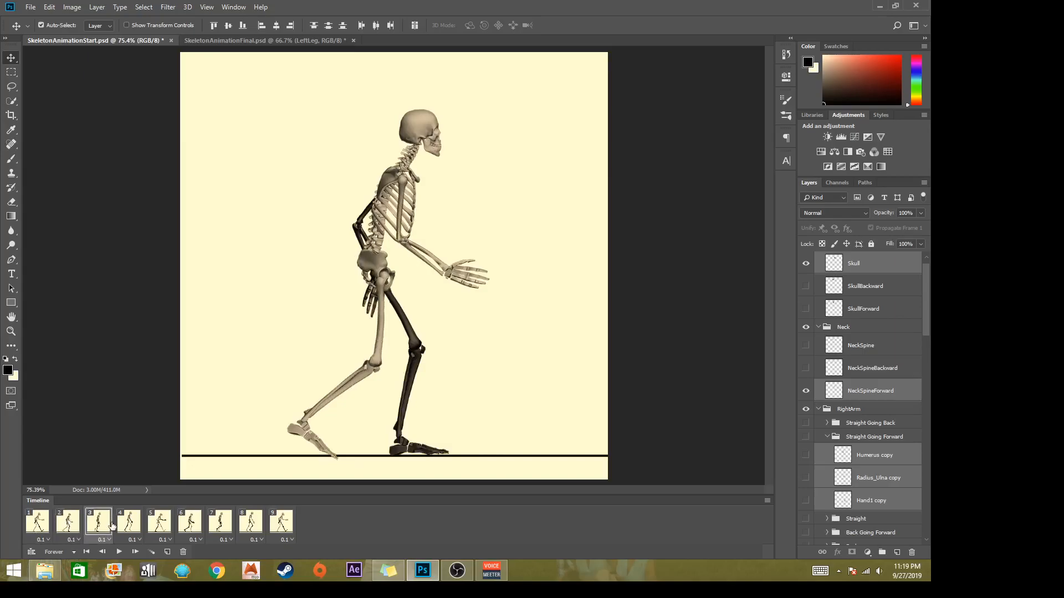
Alternate between frames 2 and 3 to examine the transition into the passing pose
click(110, 525)
click(75, 529)
click(103, 524)
click(73, 528)
click(100, 527)
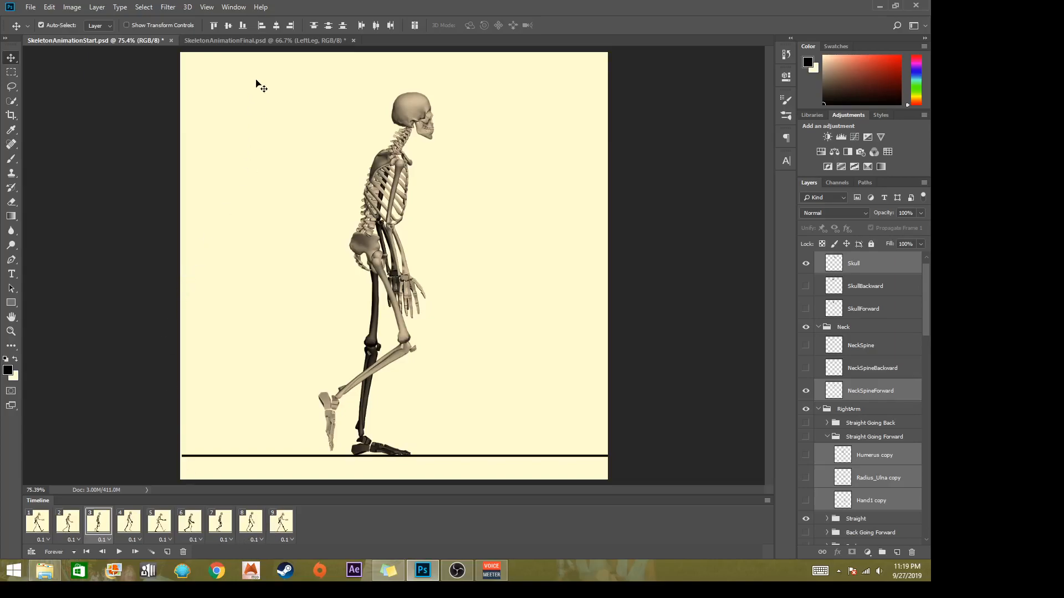
Switch to SkeletonAnimationFinal.psd and step through frames 1 to 4 to examine its opening poses
click(254, 41)
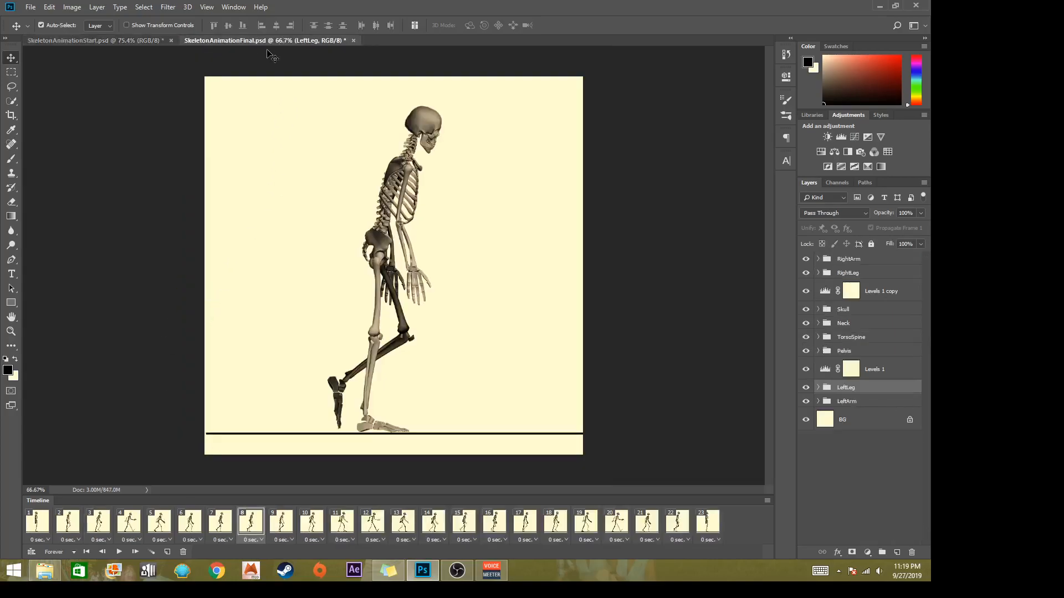
click(42, 523)
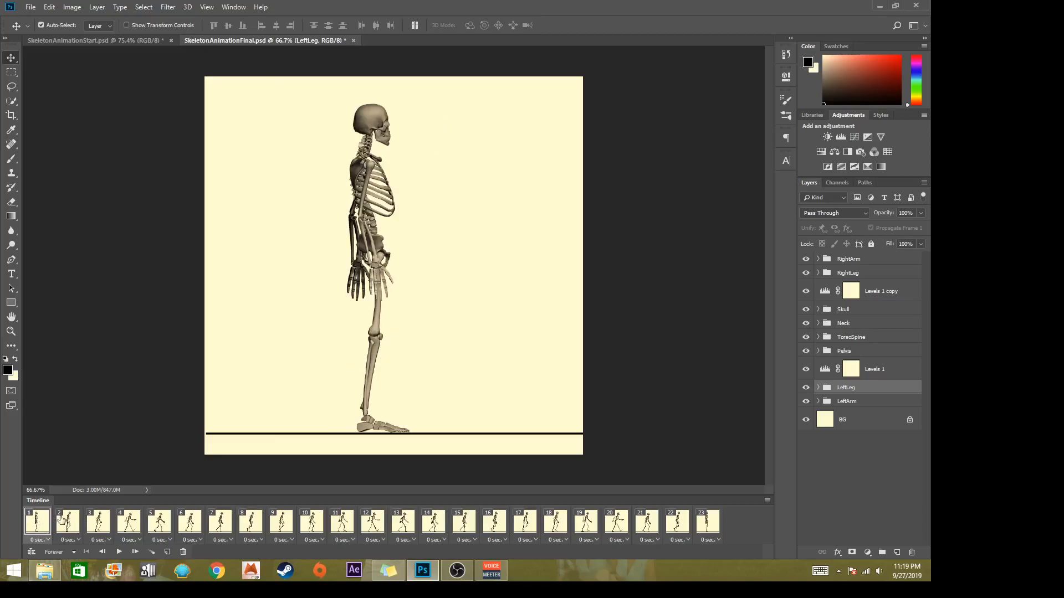
click(69, 524)
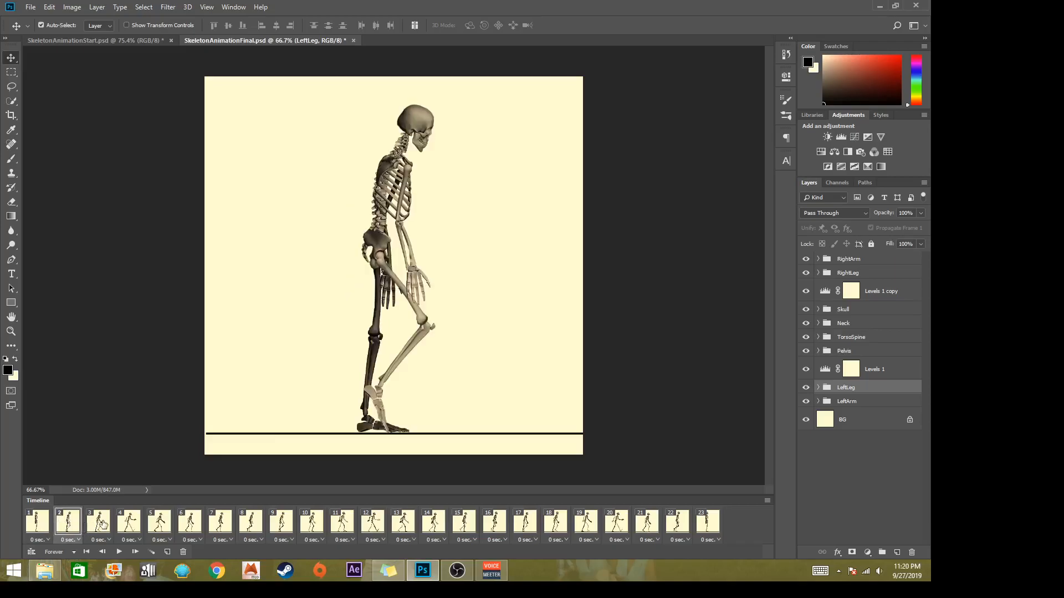
click(104, 524)
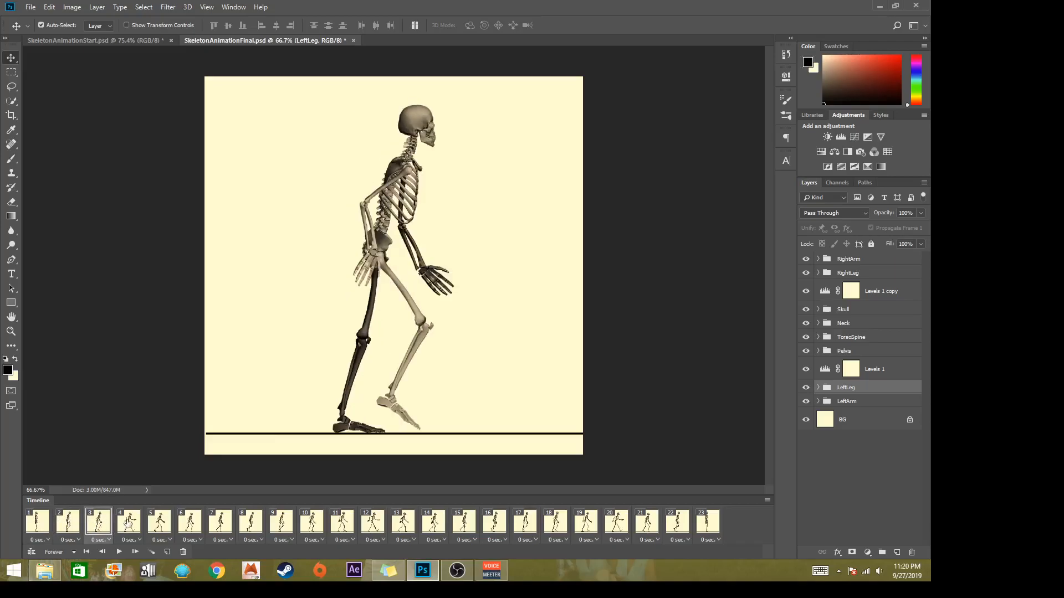
click(129, 523)
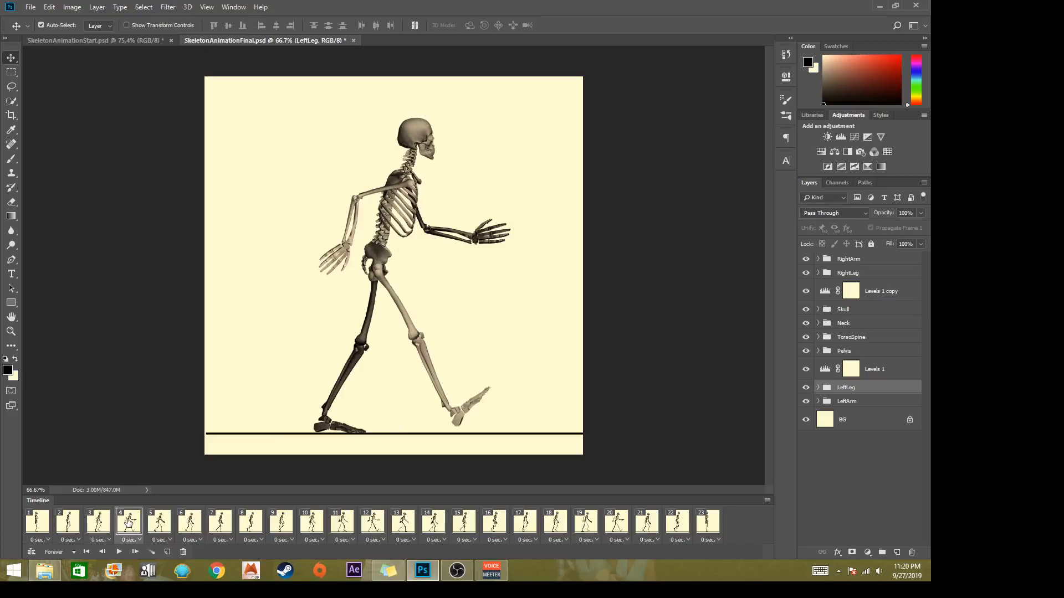
Set the disposal method of frames 1 to 3 in SkeletonAnimationFinal.psd to Dispose
click(97, 526)
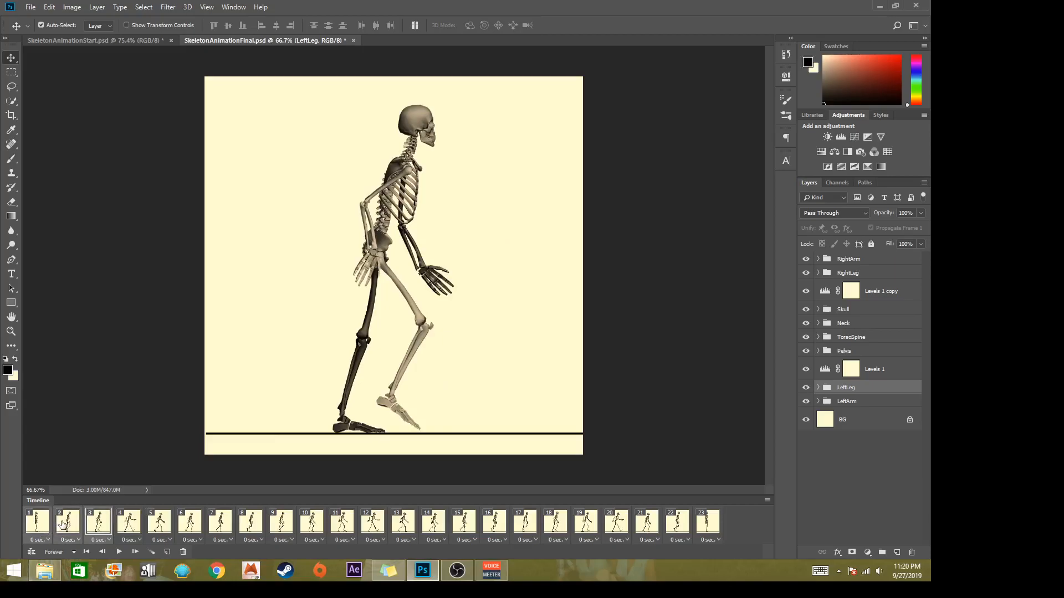
right_click(47, 525)
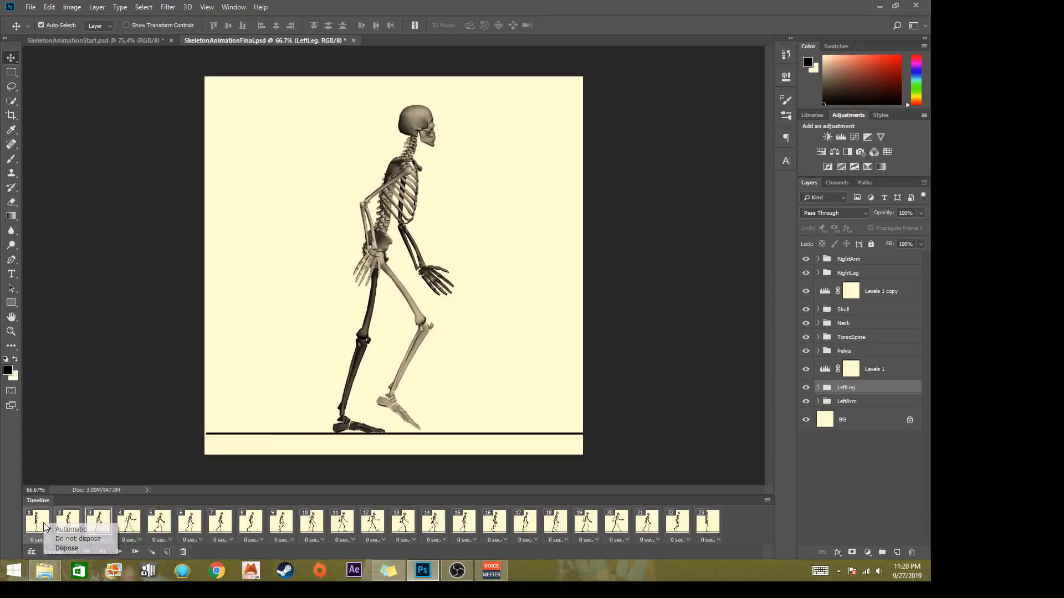
click(71, 549)
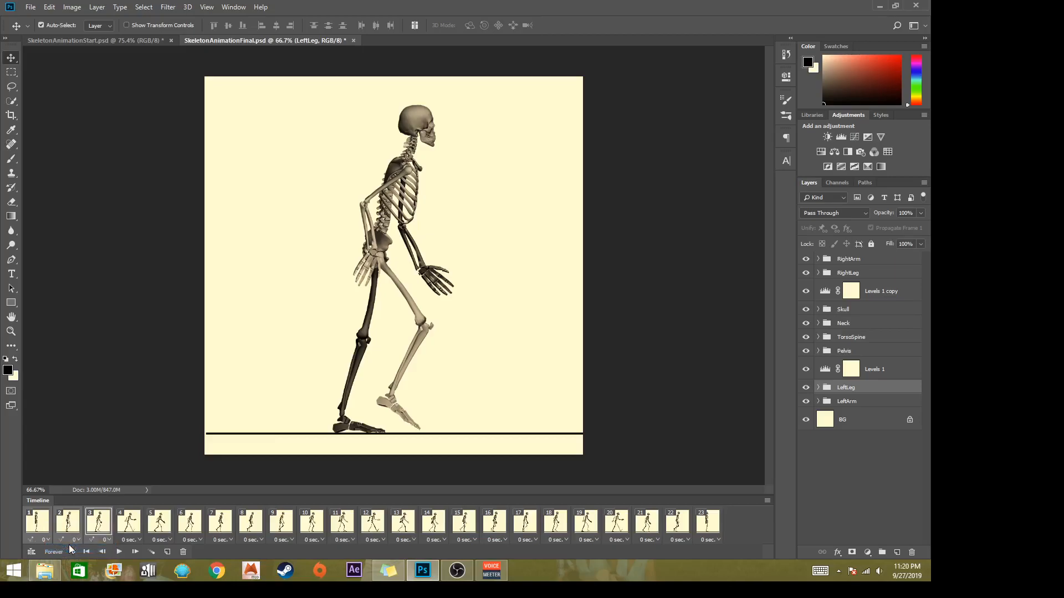
click(127, 526)
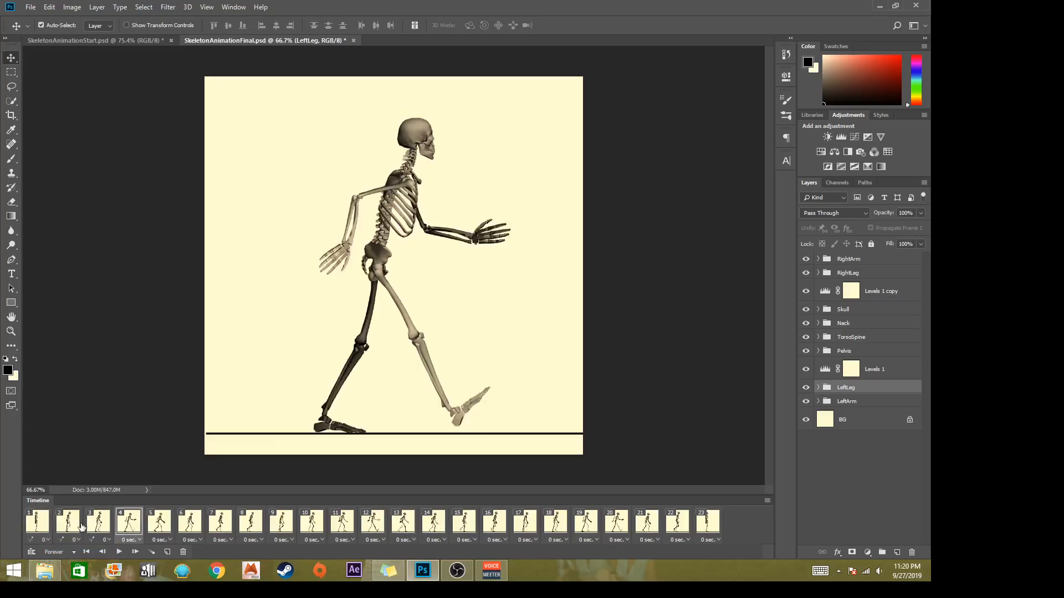
Delete the first three frames, which lead from standing into the walk, from the final animation
click(35, 529)
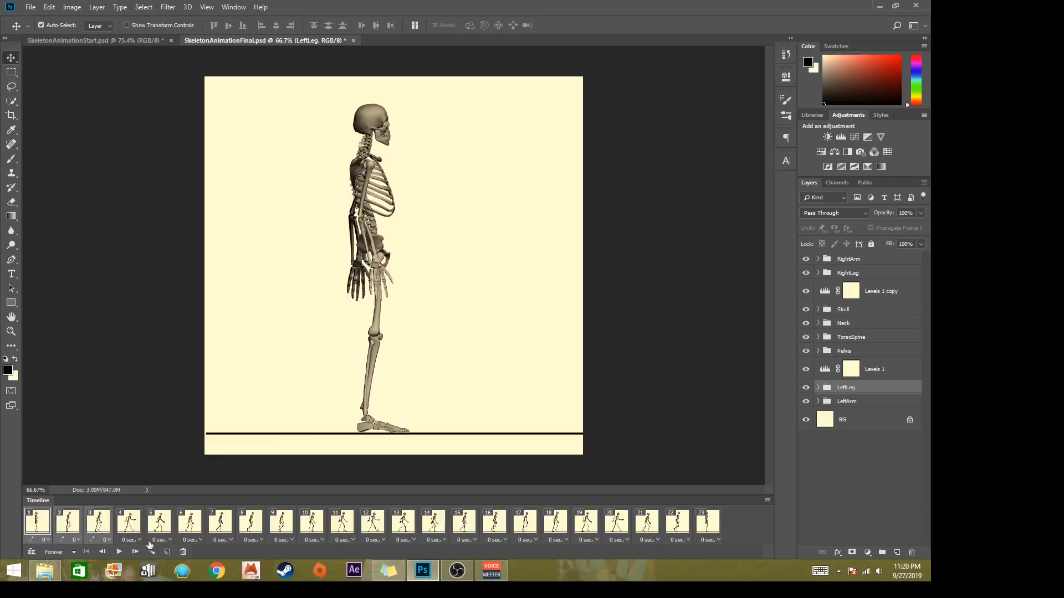
click(183, 552)
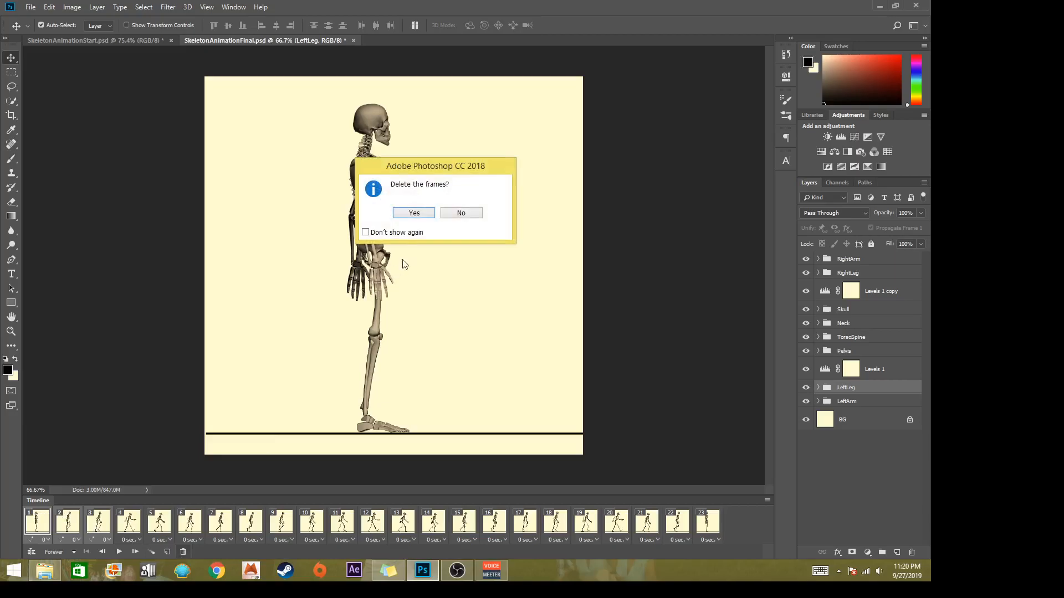
click(421, 214)
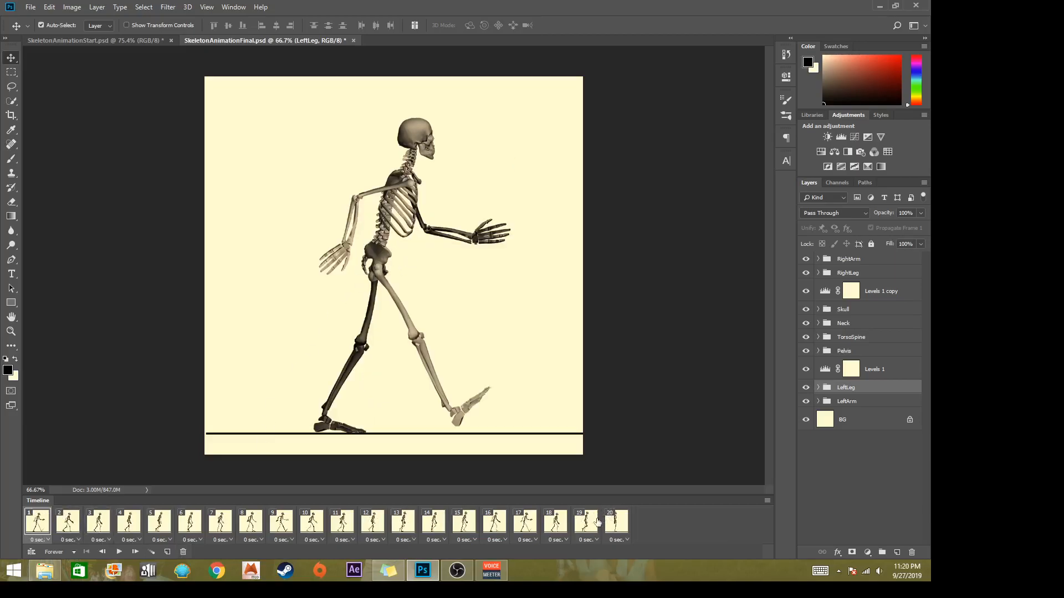
Delete frames 18 to 20 at the end of the final animation
click(557, 522)
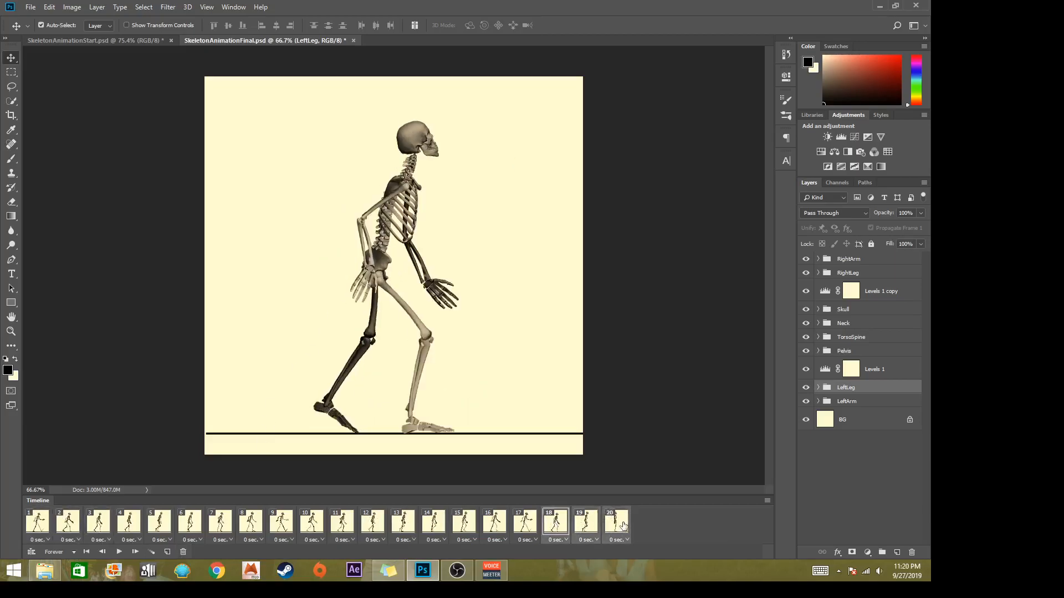
click(183, 552)
click(414, 213)
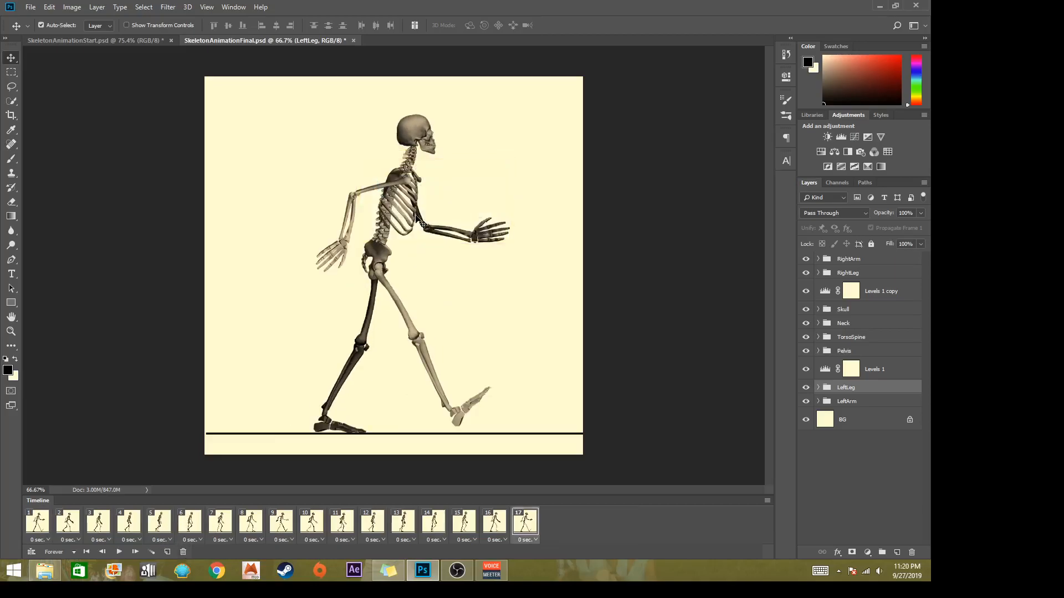
View frames 1, 3 and 2 of the trimmed final animation to examine its in-between pose
click(37, 520)
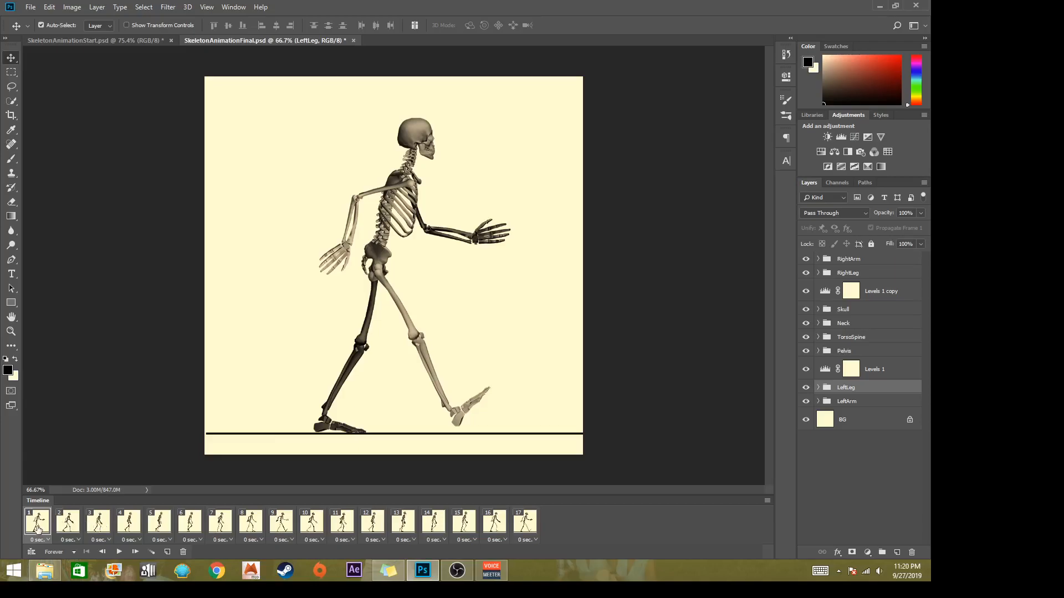
click(107, 519)
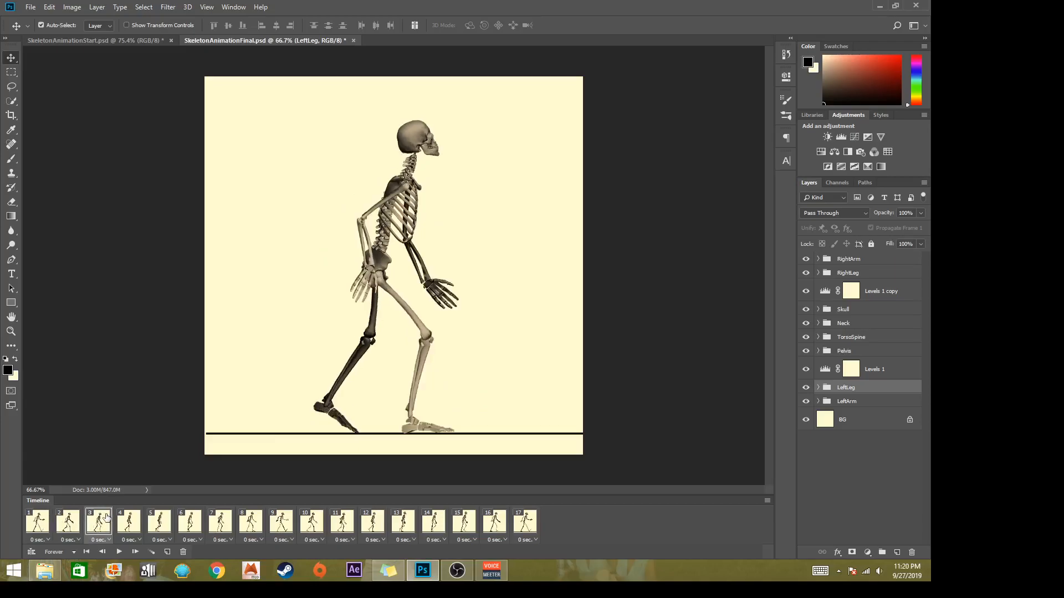
click(67, 525)
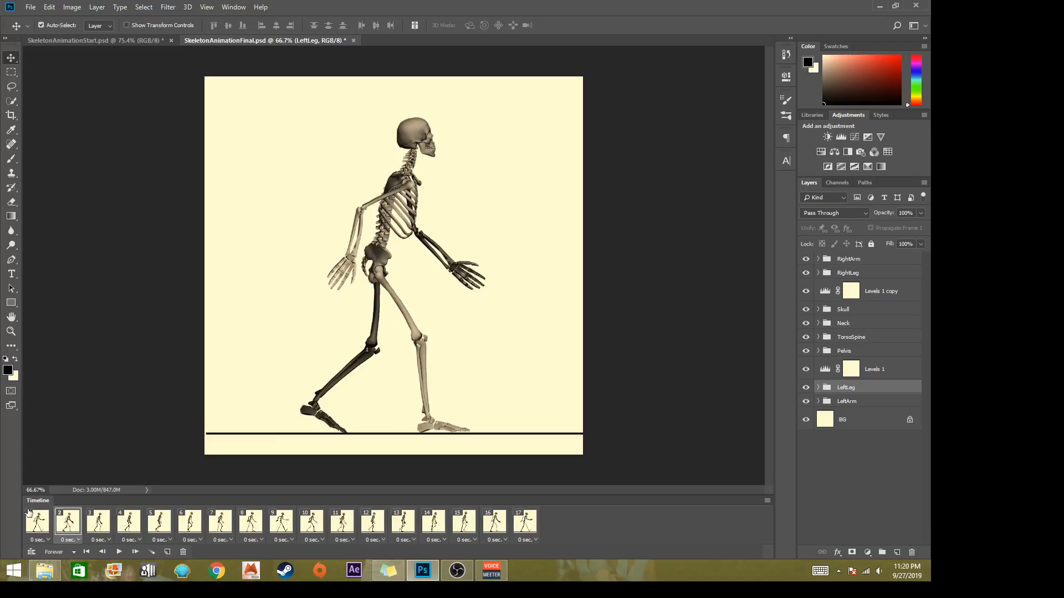
Go through frames 1 to 11 of the final animation one by one to examine the walk poses and in-betweens
click(40, 527)
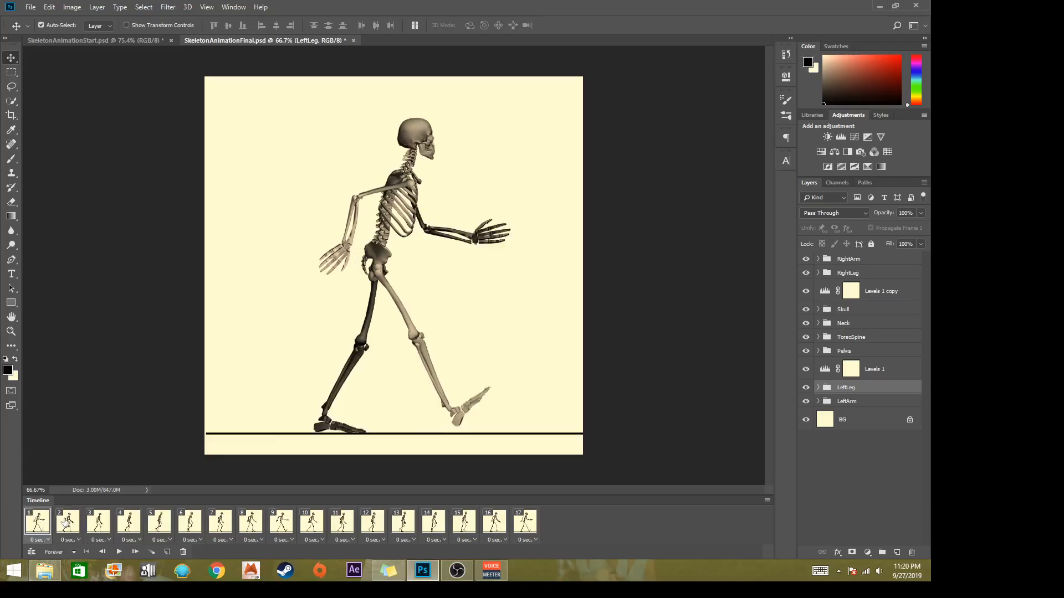
click(67, 522)
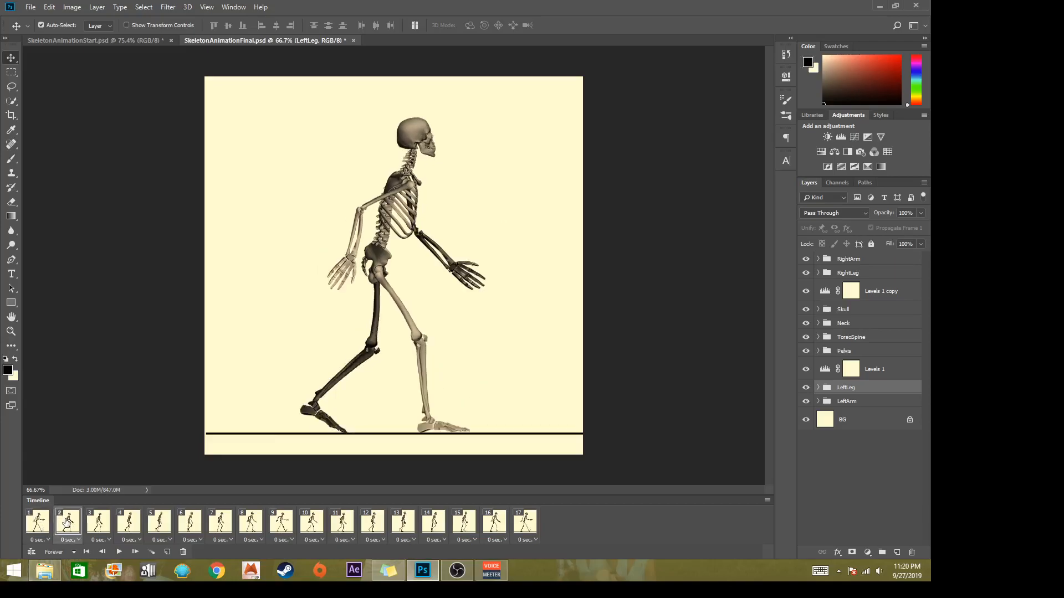
click(98, 519)
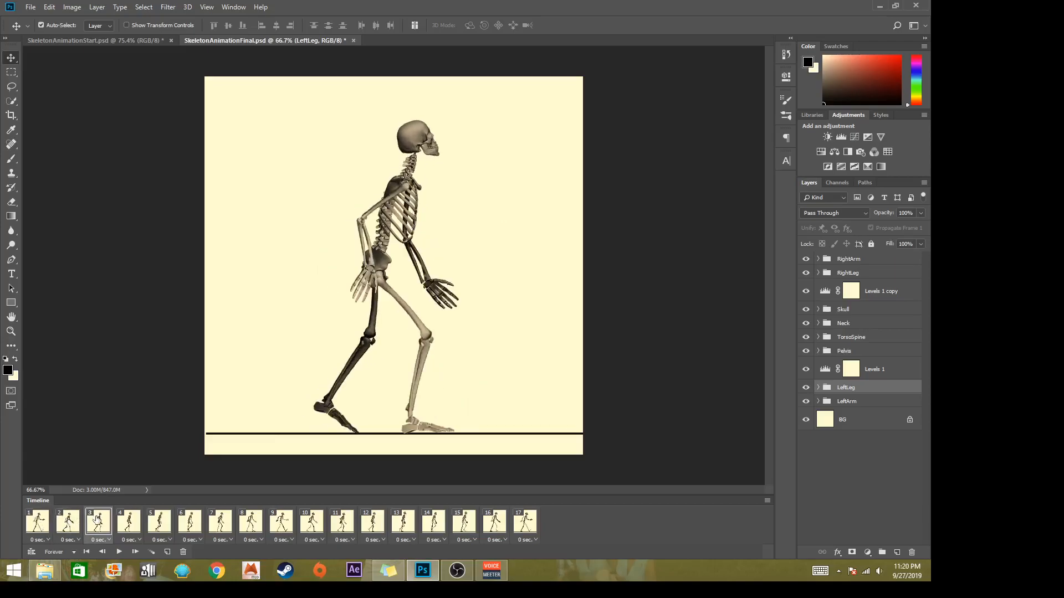
click(129, 530)
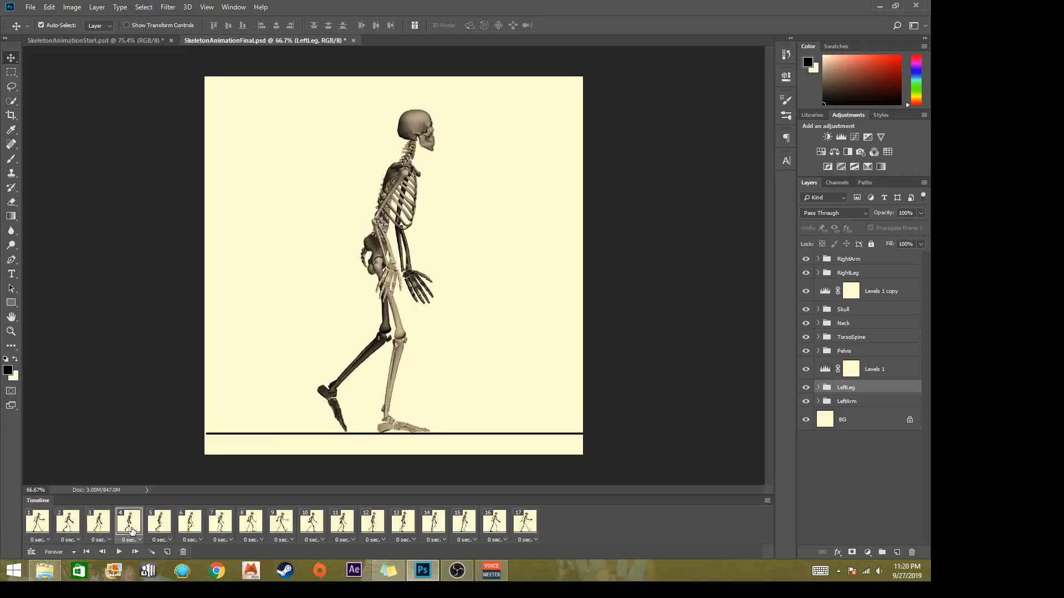
click(166, 523)
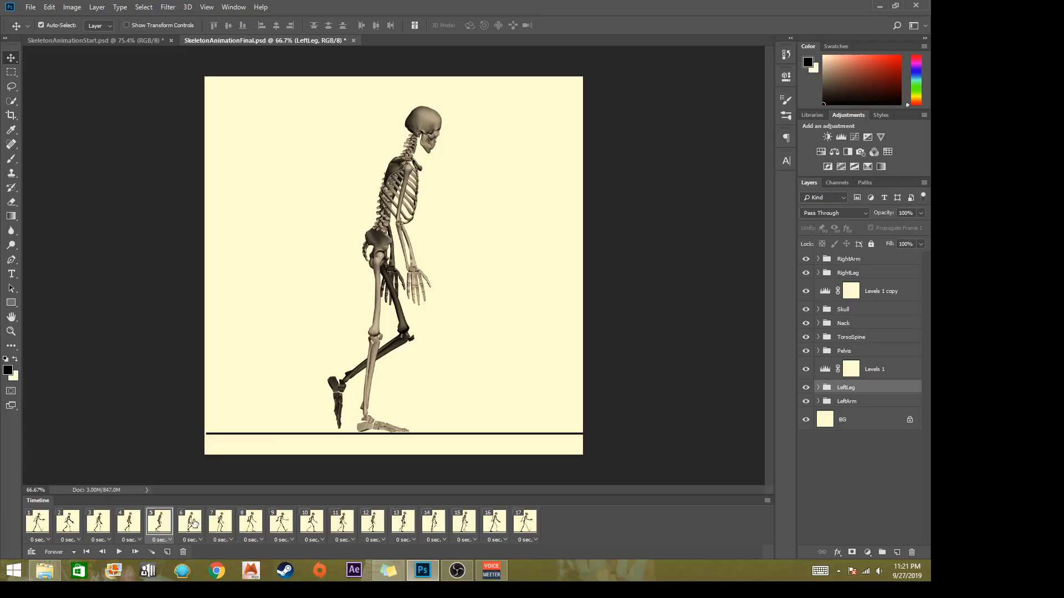
click(194, 523)
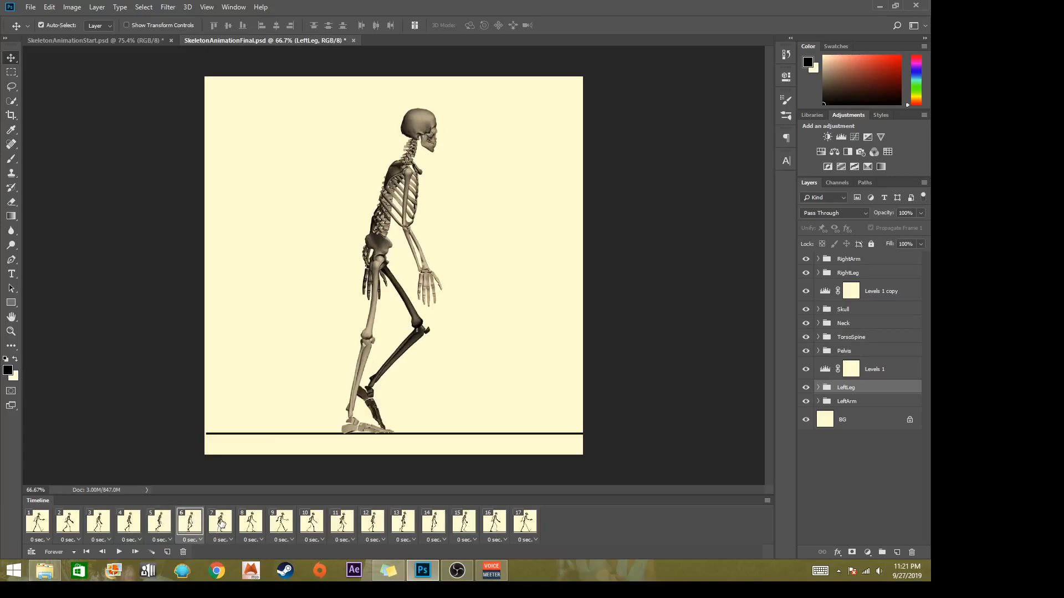
click(221, 523)
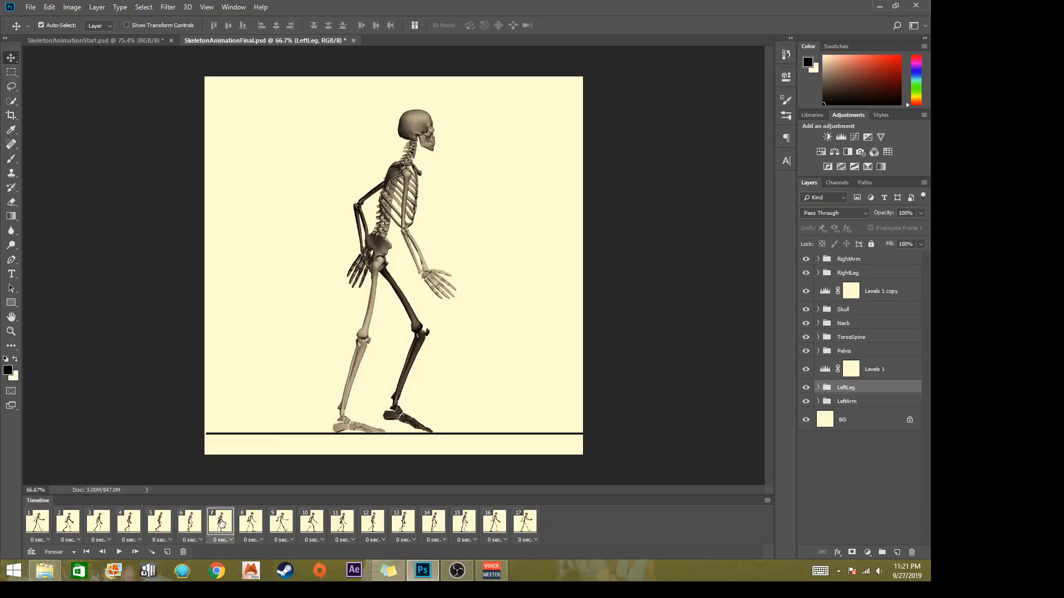
click(252, 522)
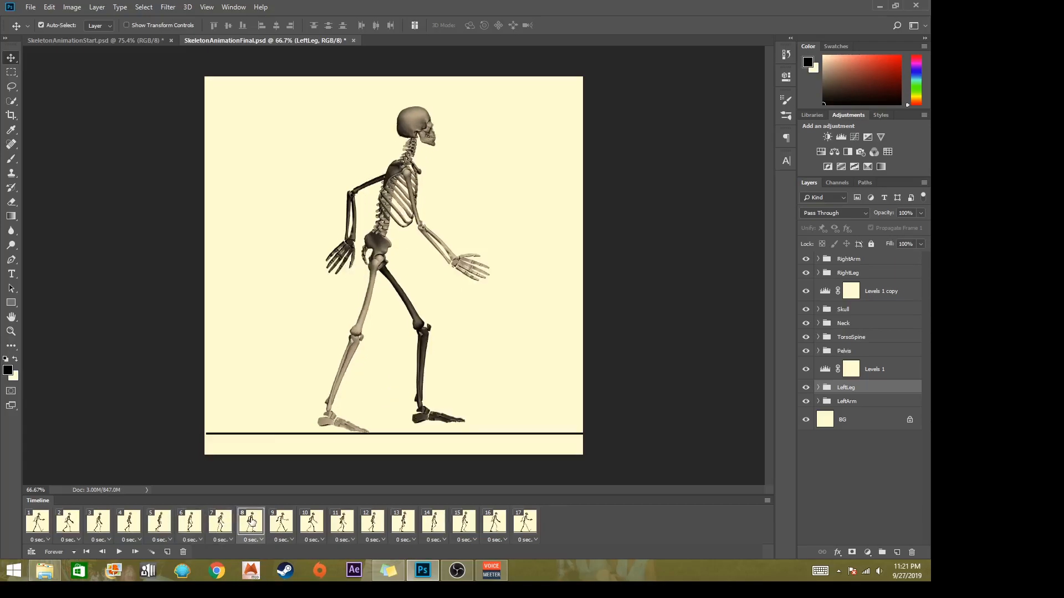
click(283, 522)
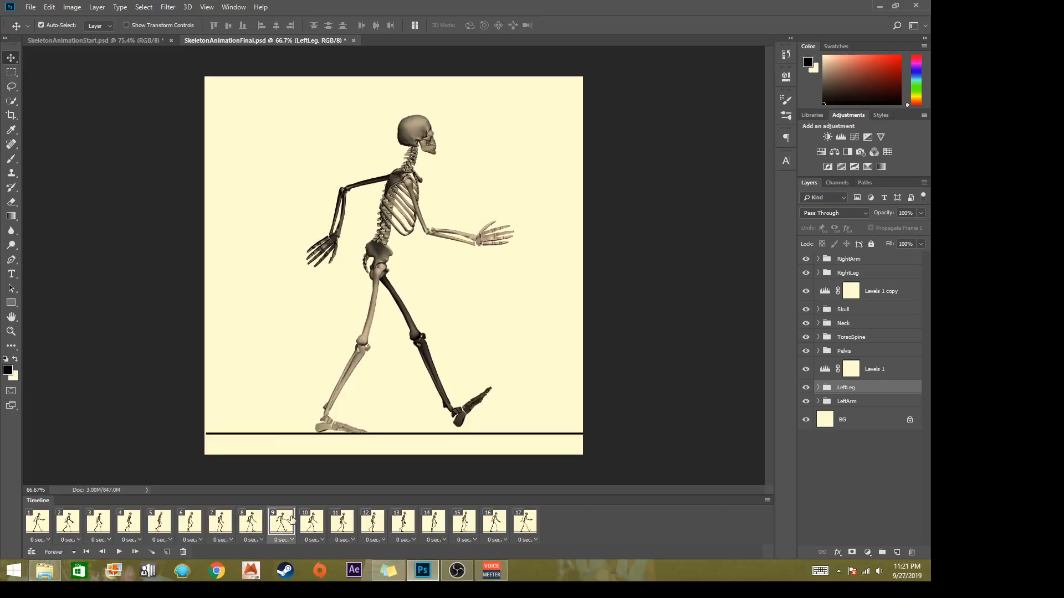
click(315, 525)
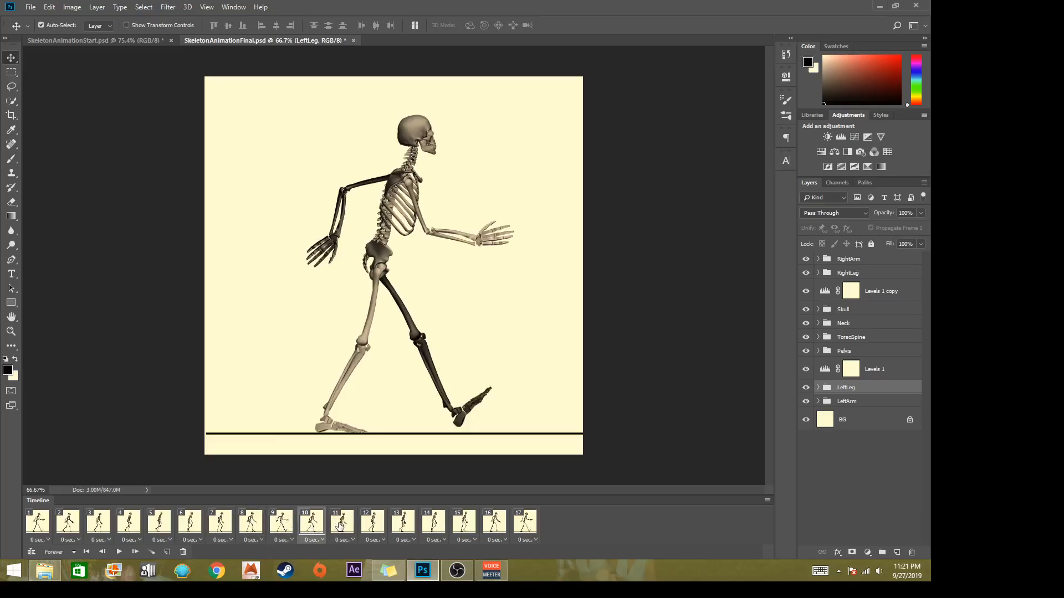
click(340, 525)
Return to frame 1, set frame 17's delay to No delay, and play the final animation before stopping it
click(37, 521)
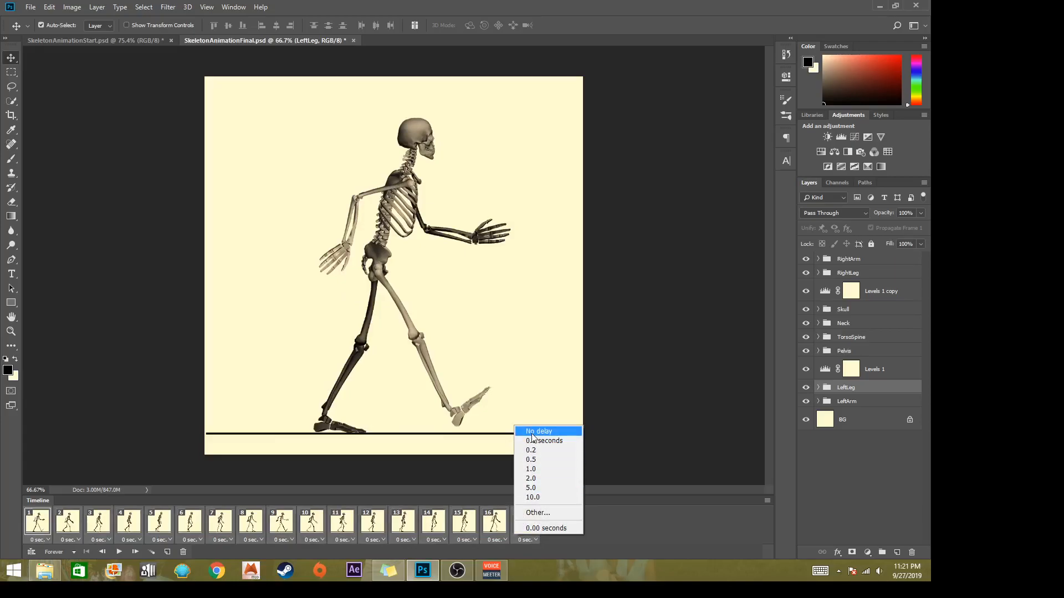
click(532, 434)
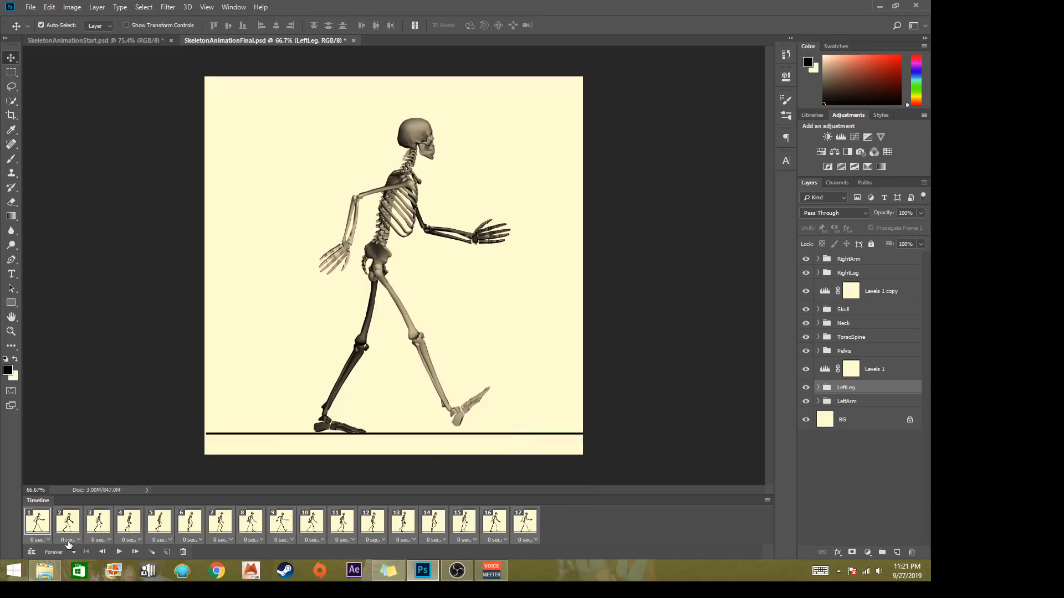
click(118, 552)
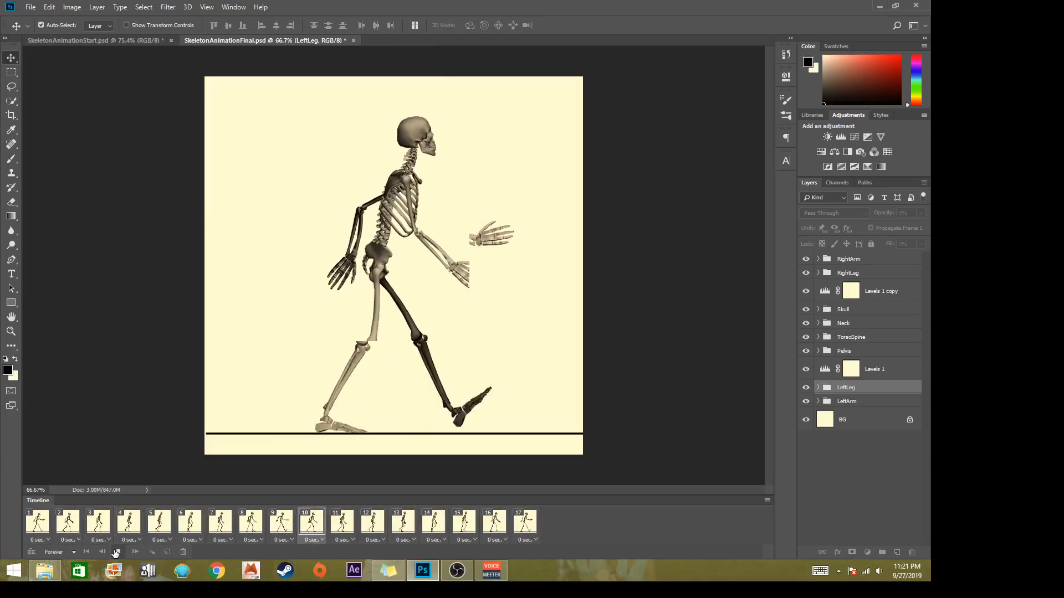
click(117, 552)
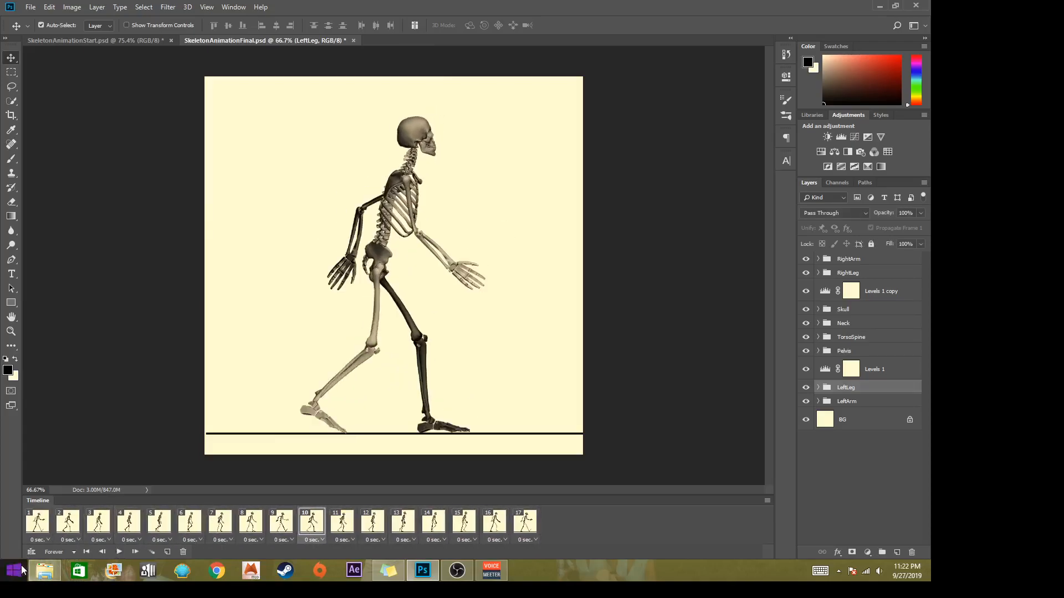
View SkeletonAnimationFinal.gif from the SkeletonAnimationDemo folder in Chrome, and return to Photoshop
click(49, 576)
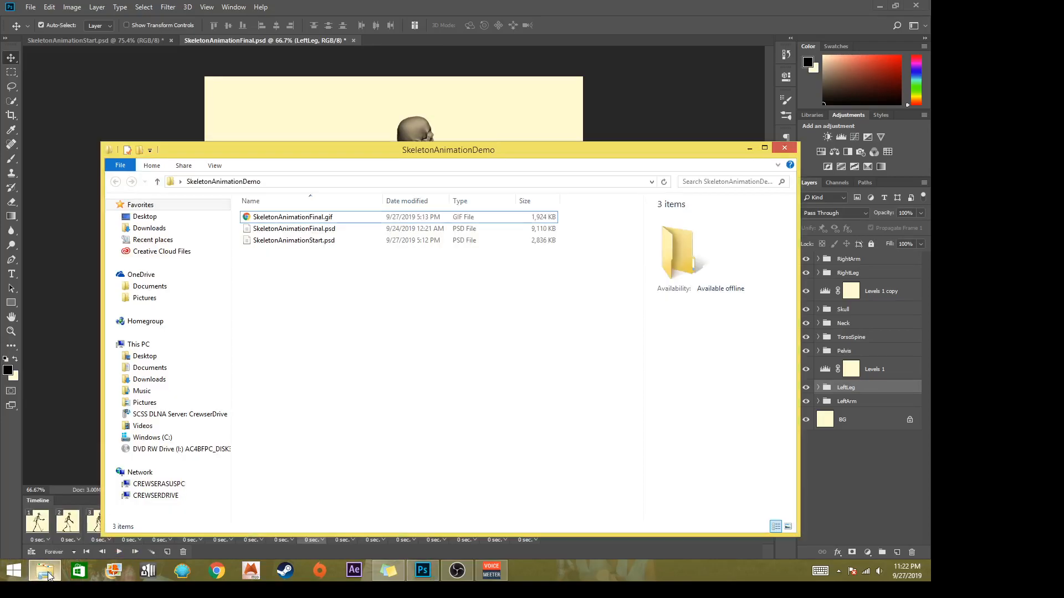
drag(332, 157, 355, 123)
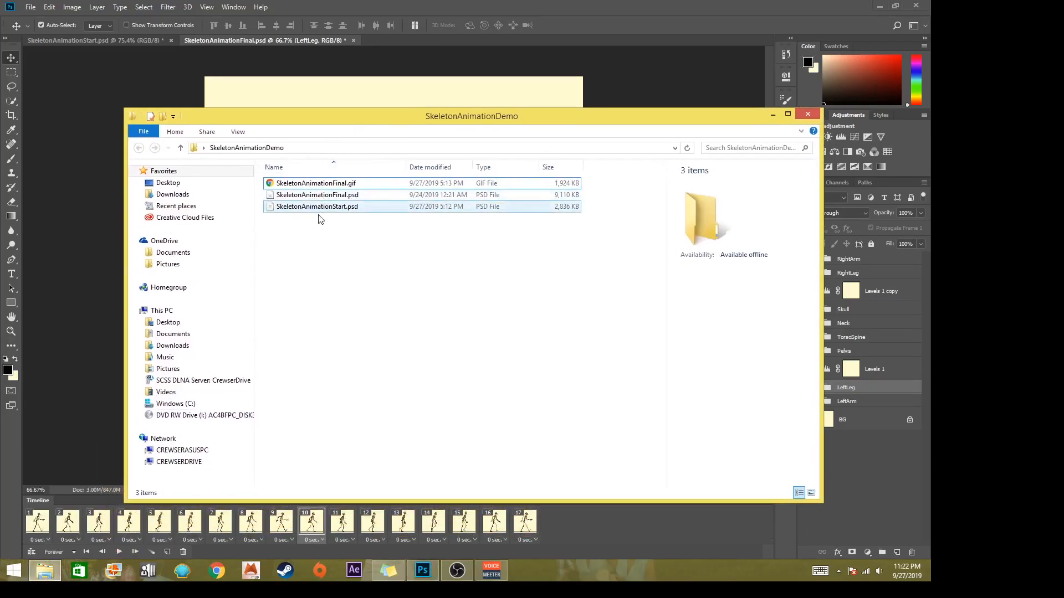
click(339, 184)
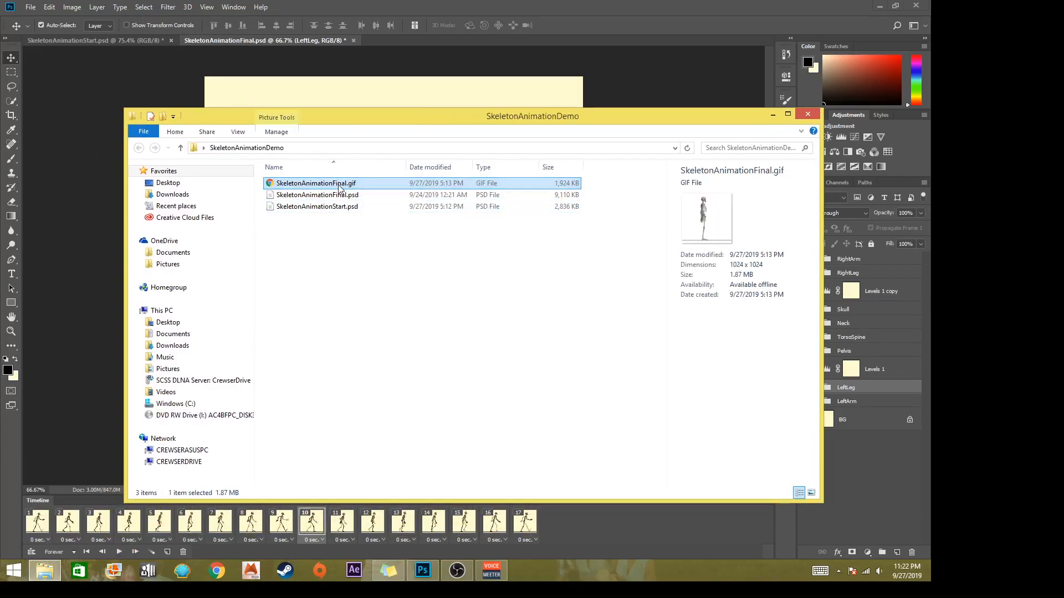
double_click(339, 184)
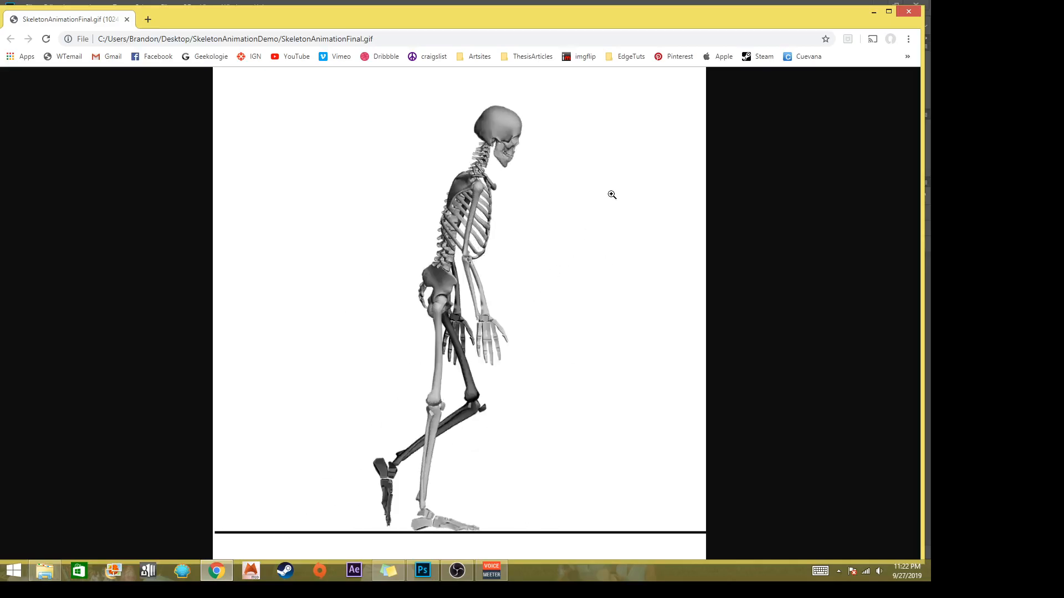
click(875, 12)
click(637, 2)
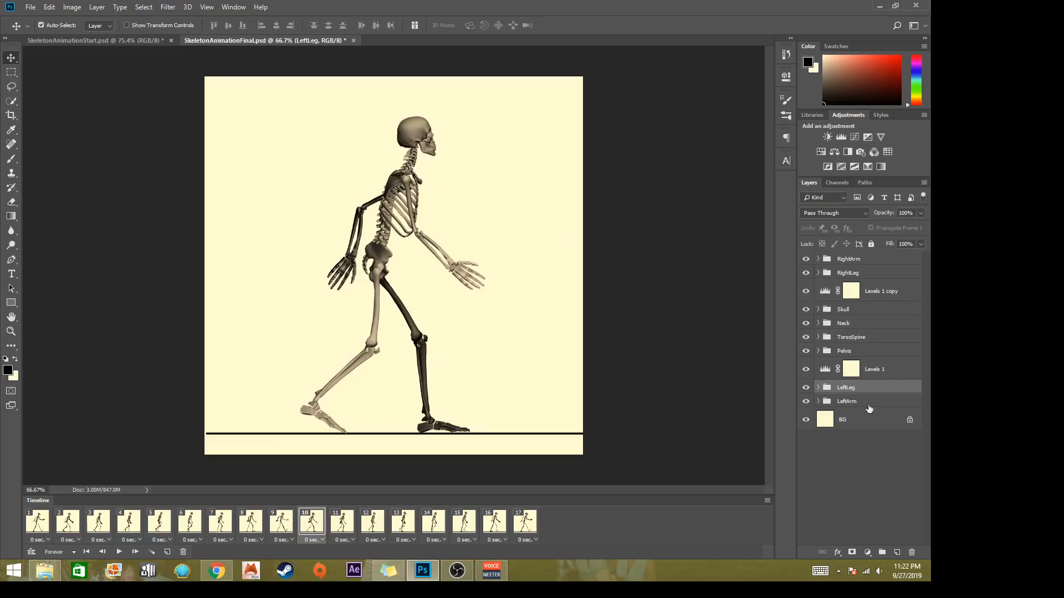
Hide the Levels 1 copy and Levels 1 adjustment layers in frame 10 only and test the playback
click(805, 293)
click(805, 293)
click(805, 293)
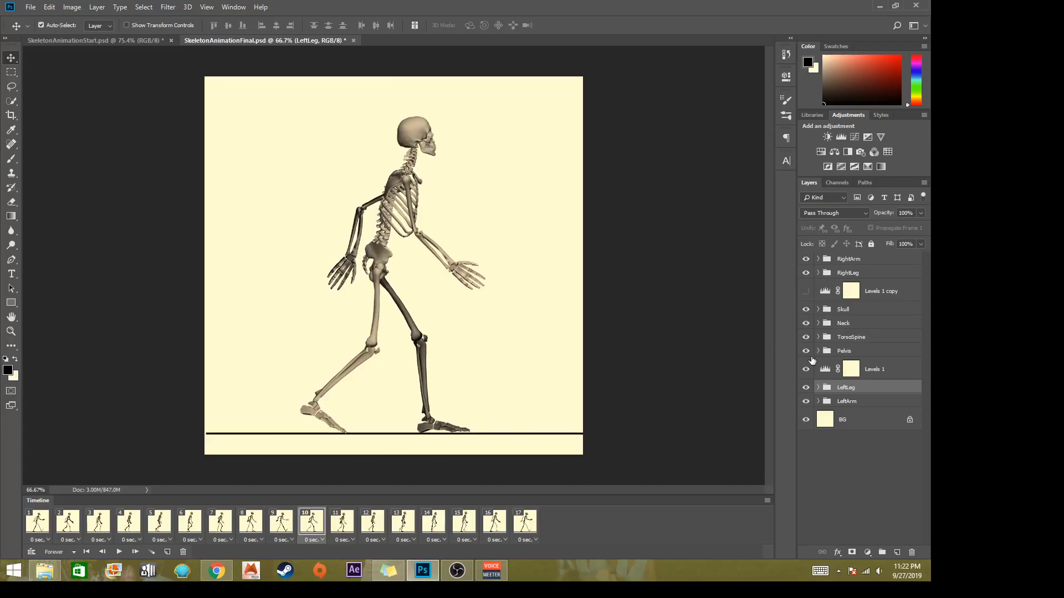
click(806, 370)
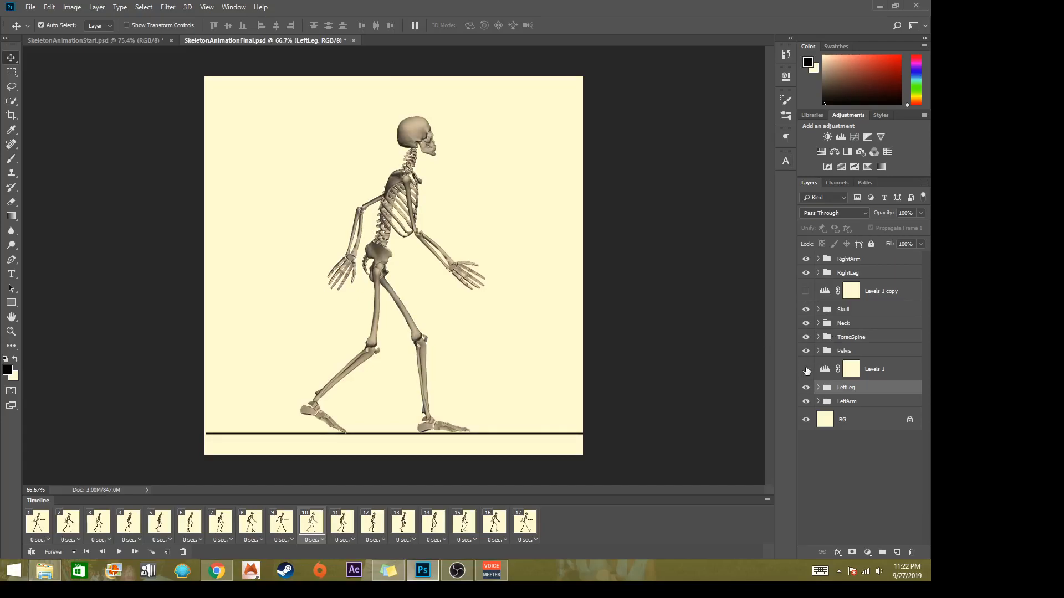
click(119, 552)
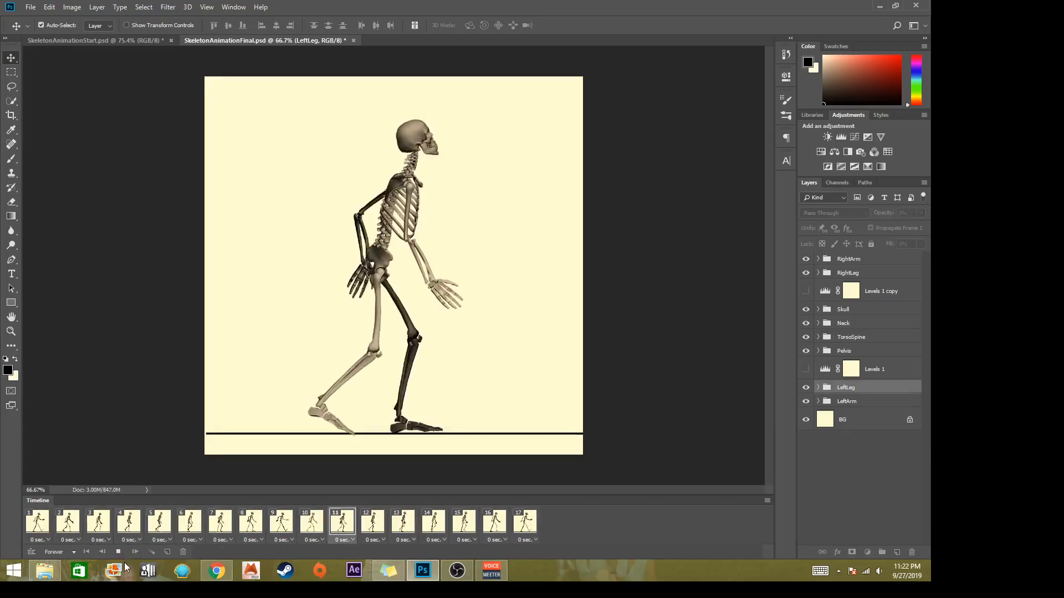
click(119, 552)
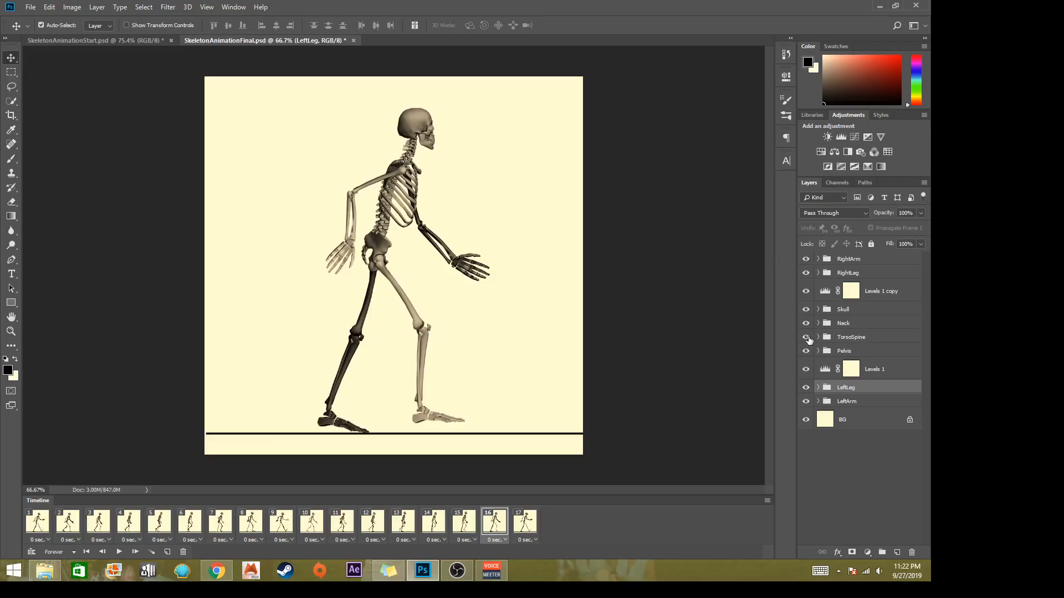
Starting from frame 1, hide the Levels 1 copy and Levels 1 adjustment layers across all 17 frames and deselect the layers
click(41, 516)
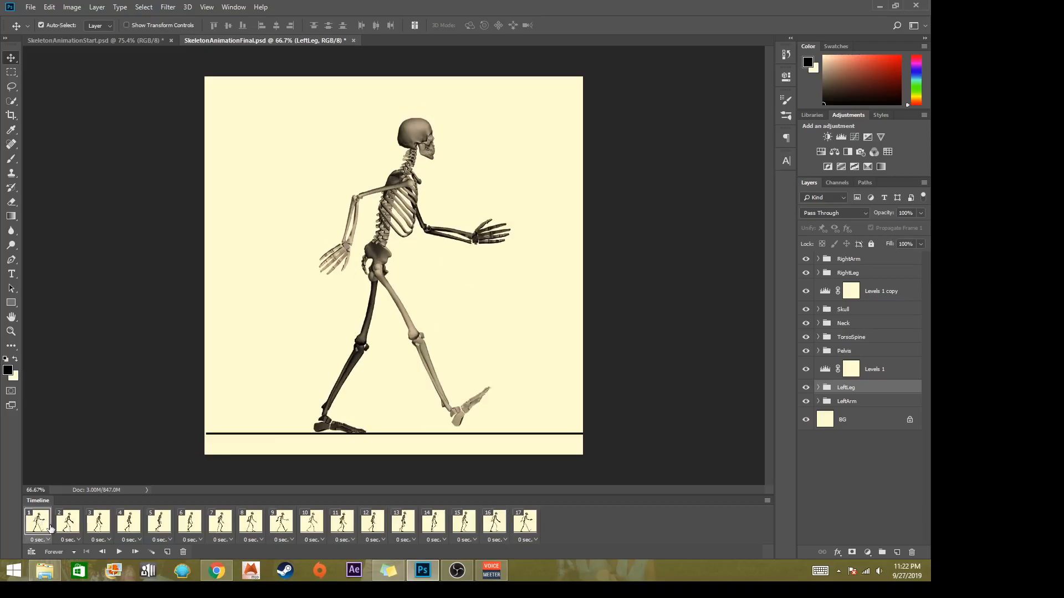
shift+click(529, 526)
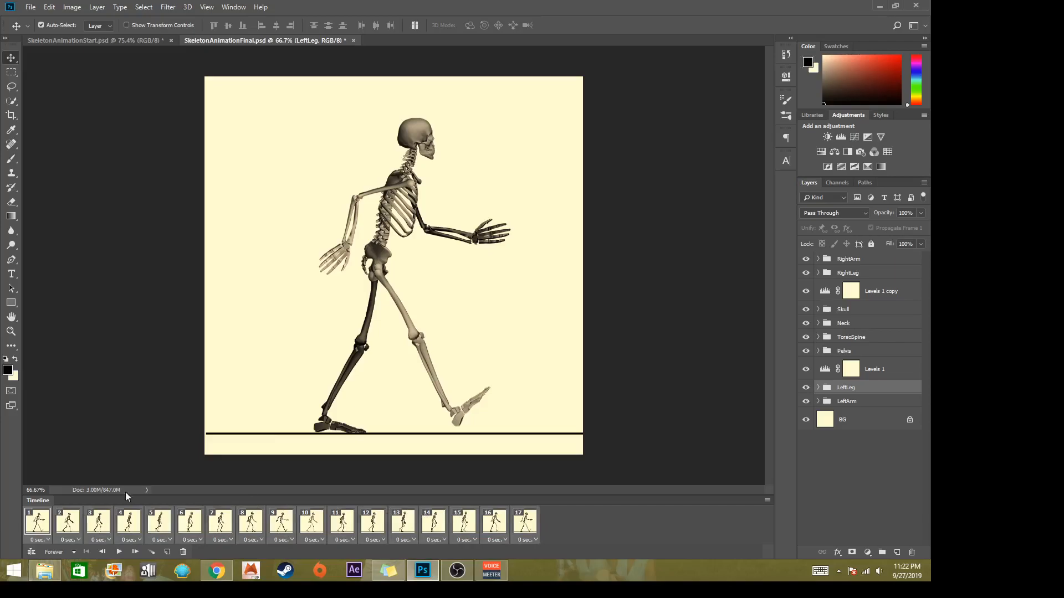
click(806, 292)
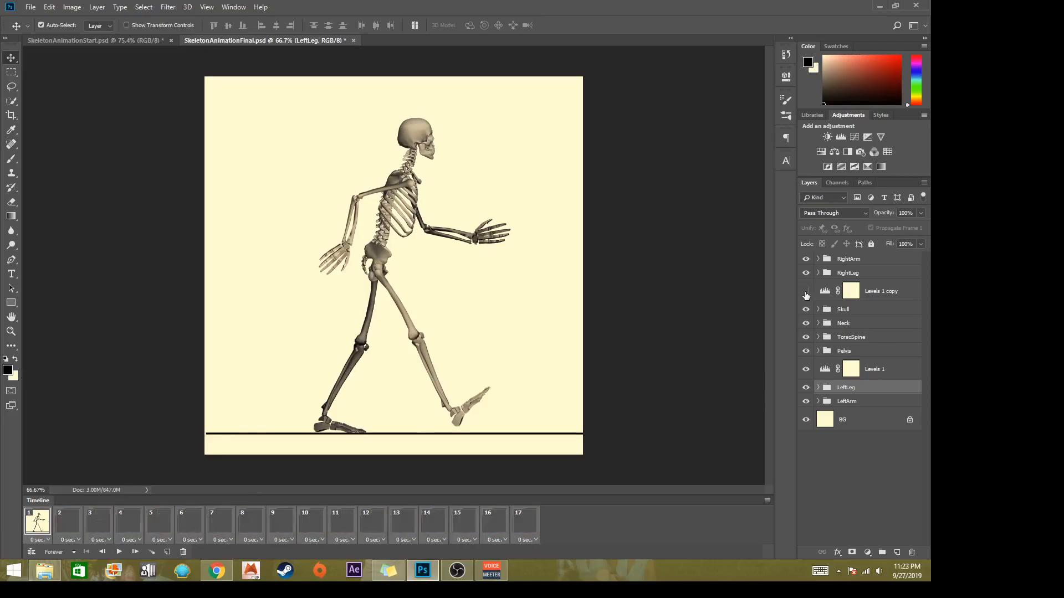
click(806, 370)
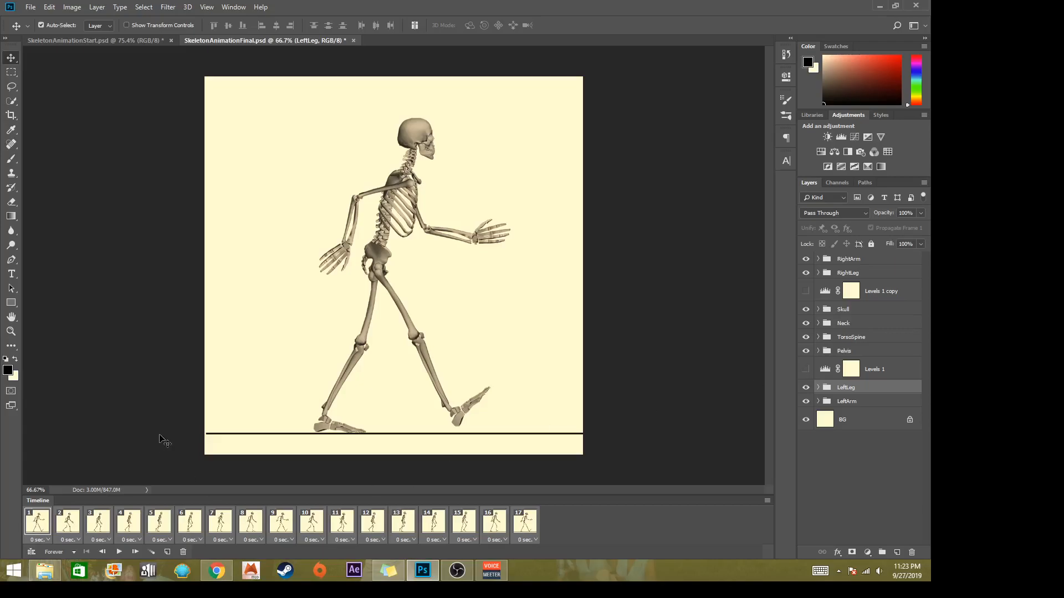
click(134, 367)
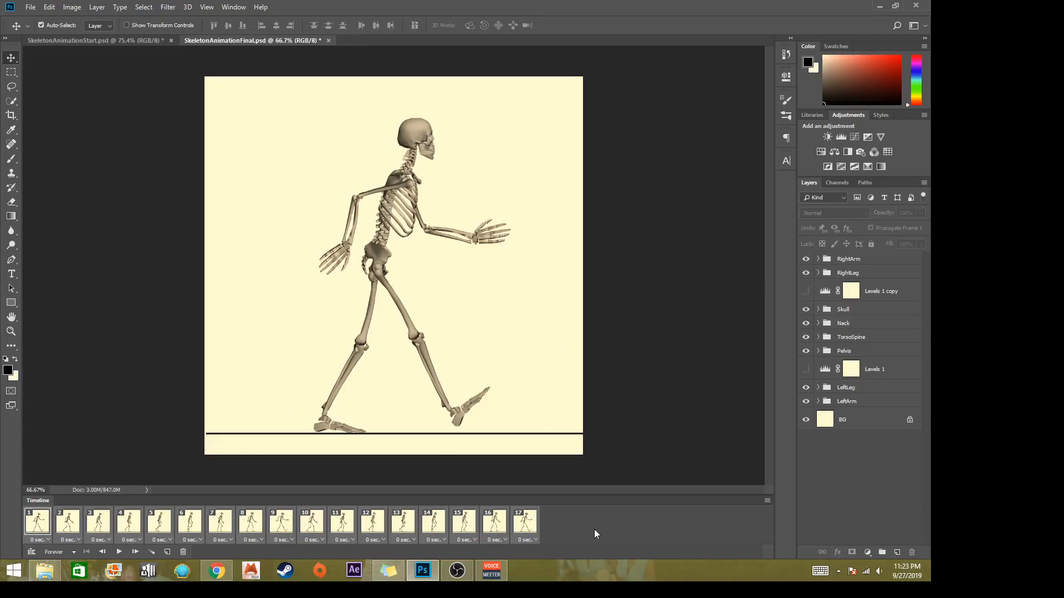
Play the animation without its levels adjustments, stop it, and return to the first frame
click(119, 553)
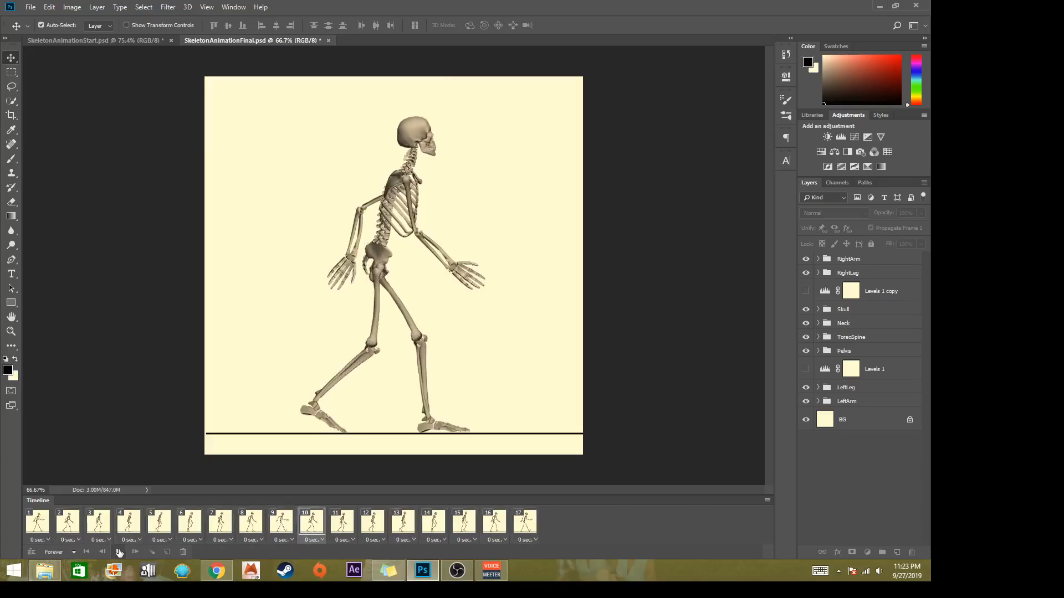
click(118, 552)
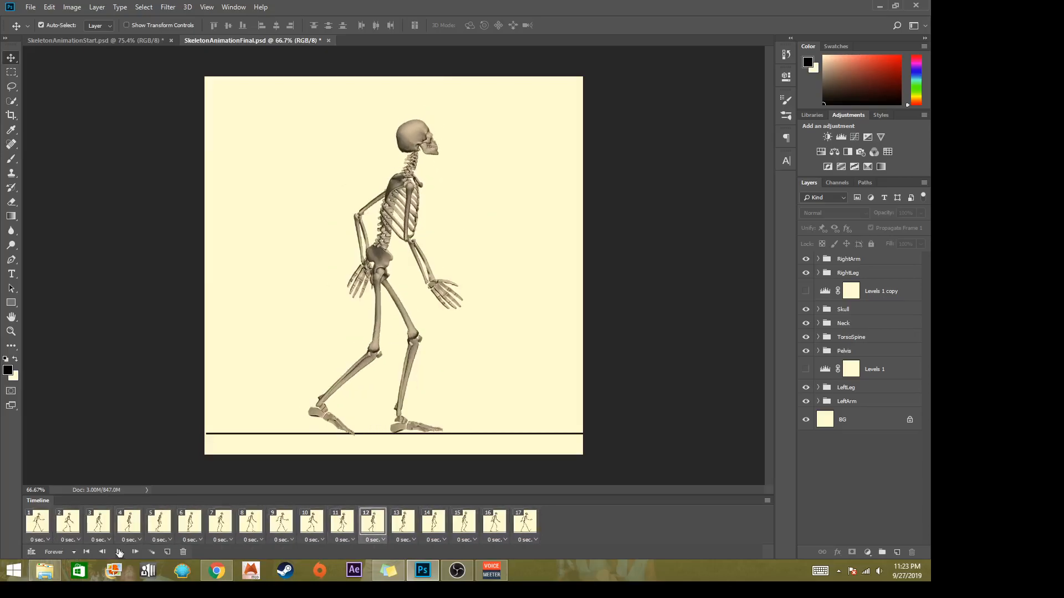
click(86, 552)
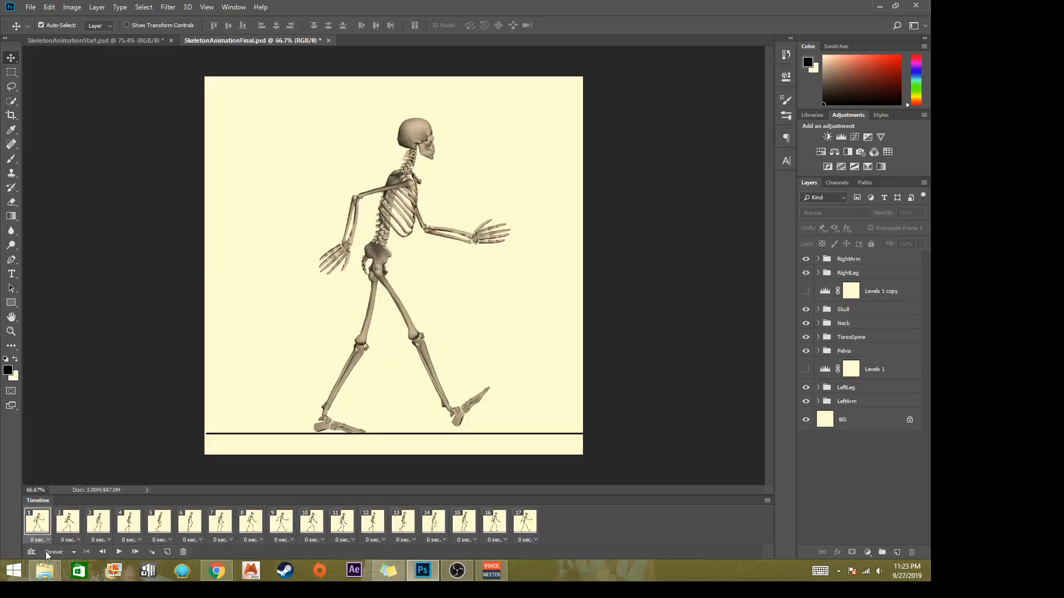
Export the animation with Save for Web (Legacy) as a GIF named SkeletonAnimationFinal2.gif in the SkeletonAnimationDemo folder
click(31, 7)
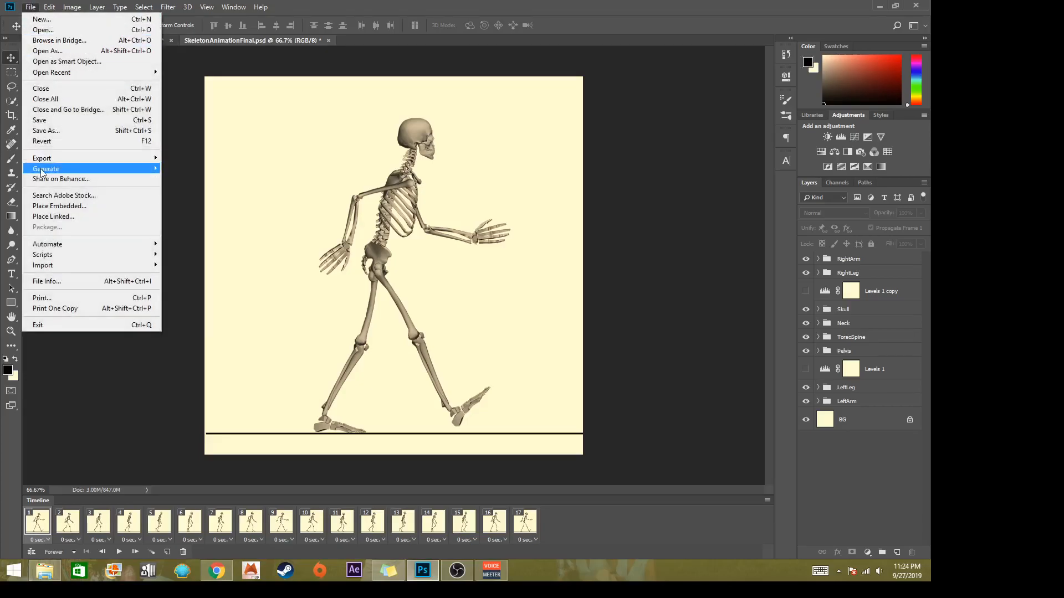
mouse_move(54, 162)
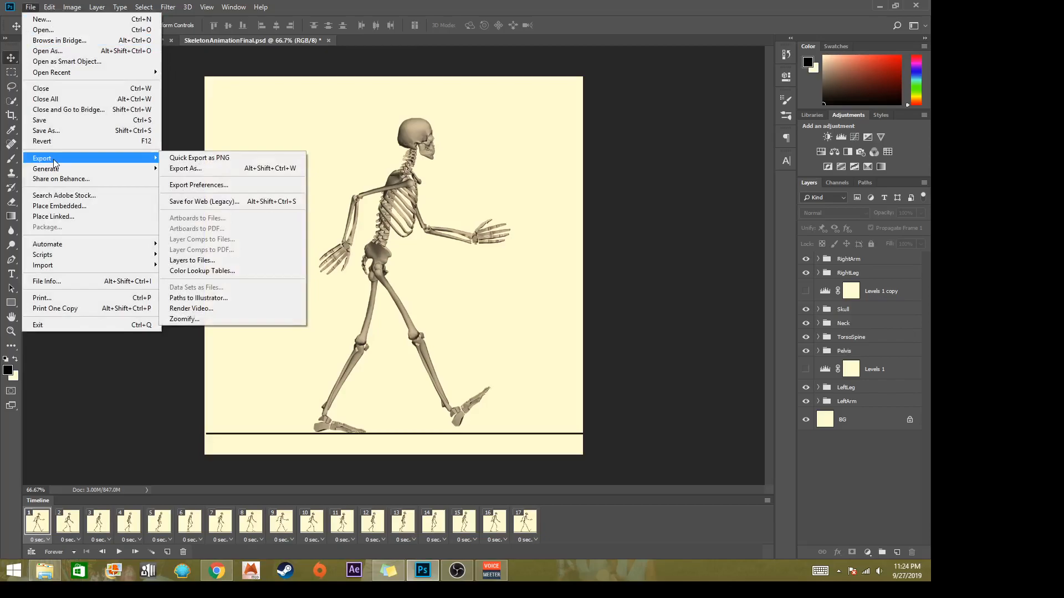
click(231, 202)
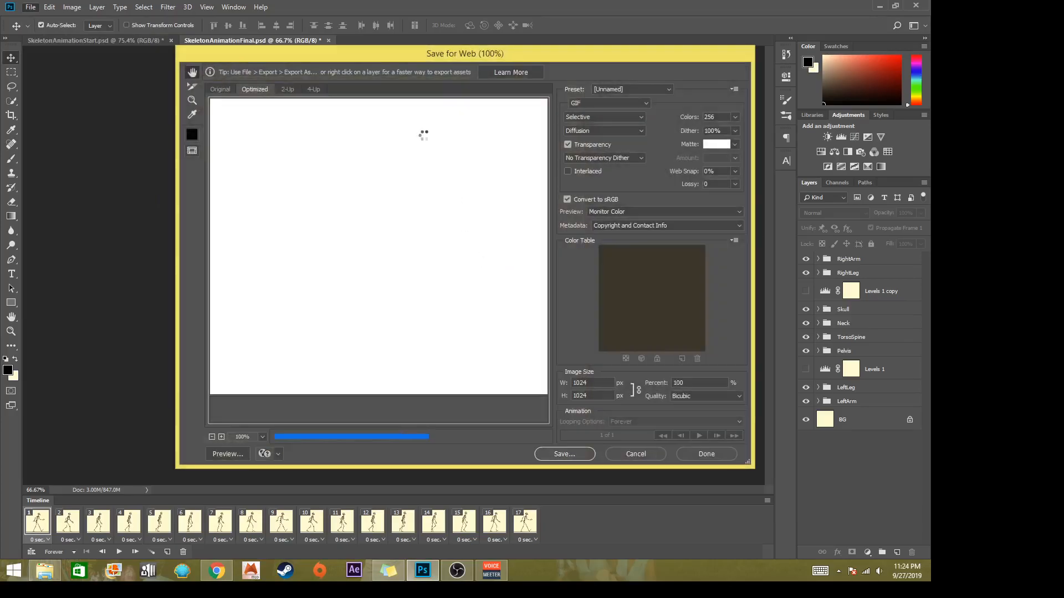
drag(404, 55, 364, 68)
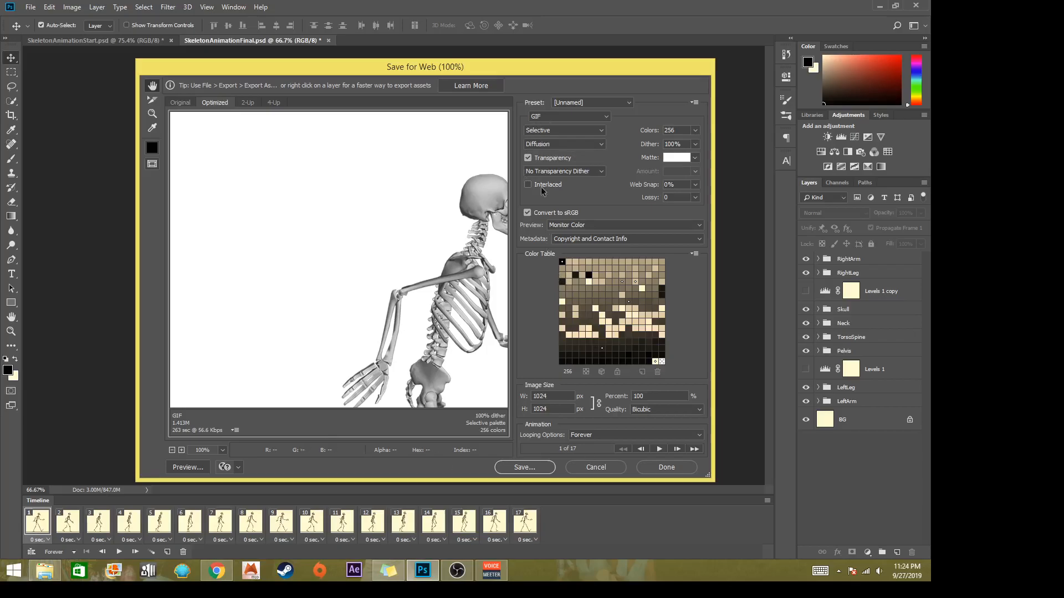
click(533, 467)
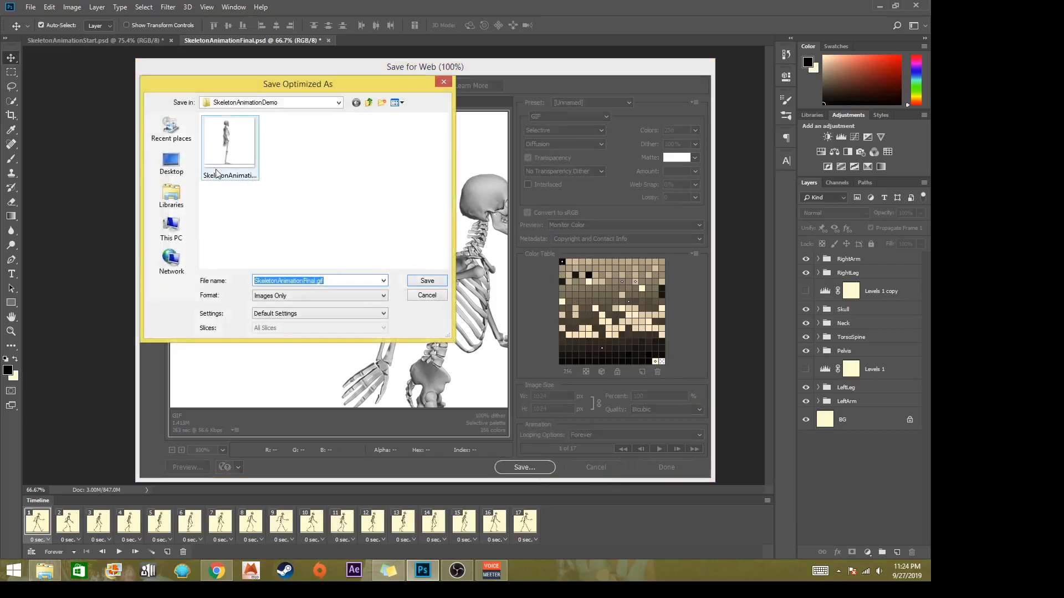
click(315, 280)
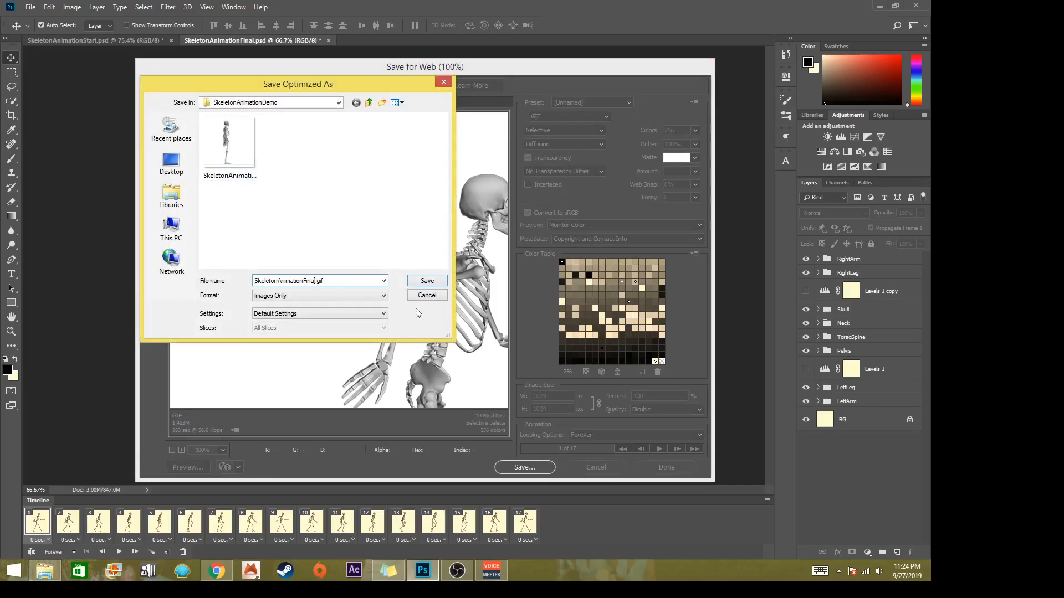
click(426, 281)
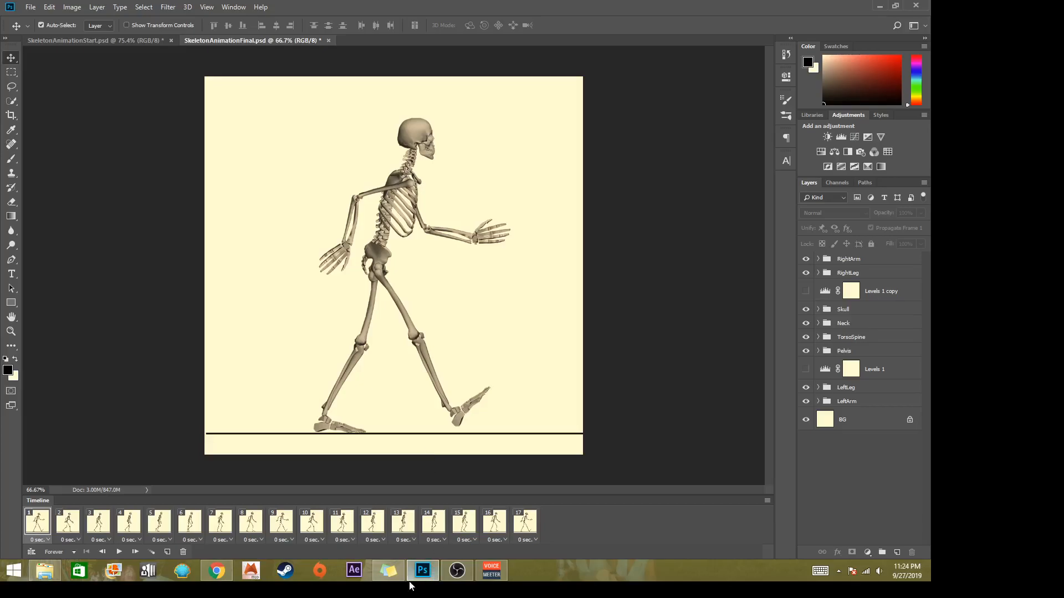
Open the exported SkeletonAnimationFinal2.gif from the SkeletonAnimationDemo folder to view its playback
click(46, 576)
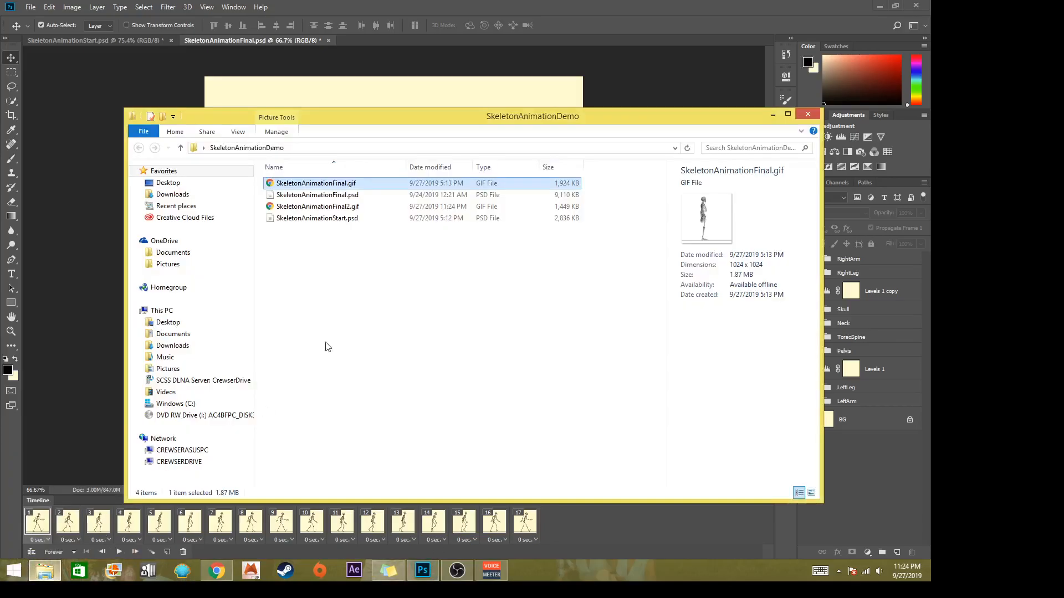
click(335, 209)
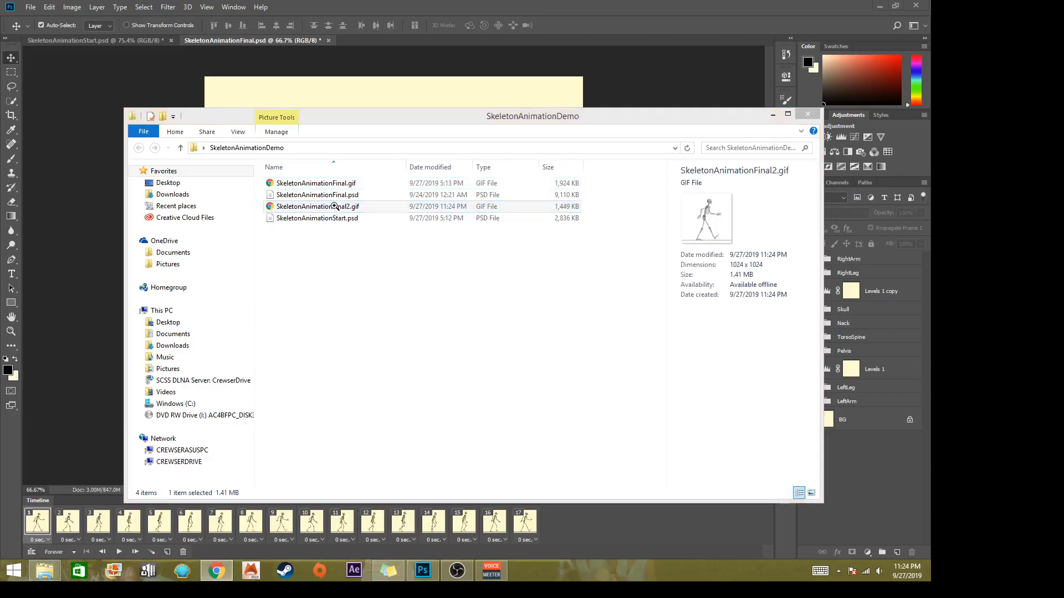